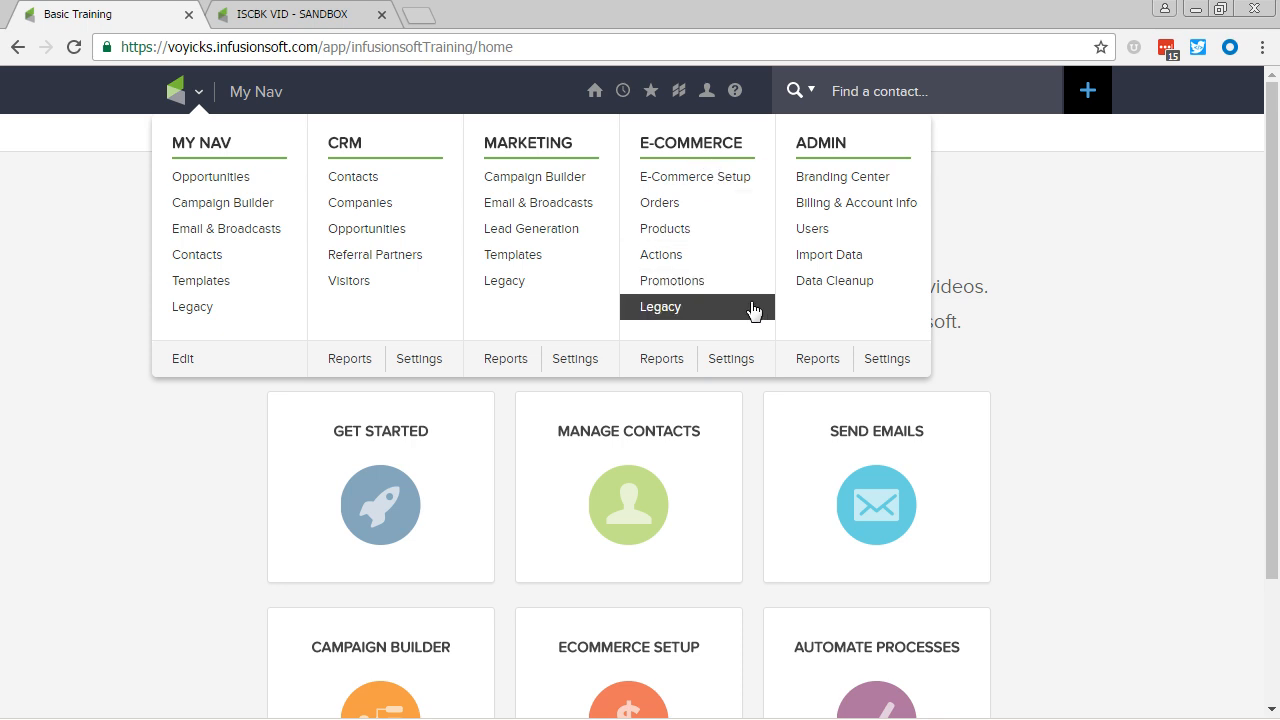
Step: In the e-commerce billing automation settings, add a trigger of type "When a credit card autocharge attempt is made"
left_click(736, 366)
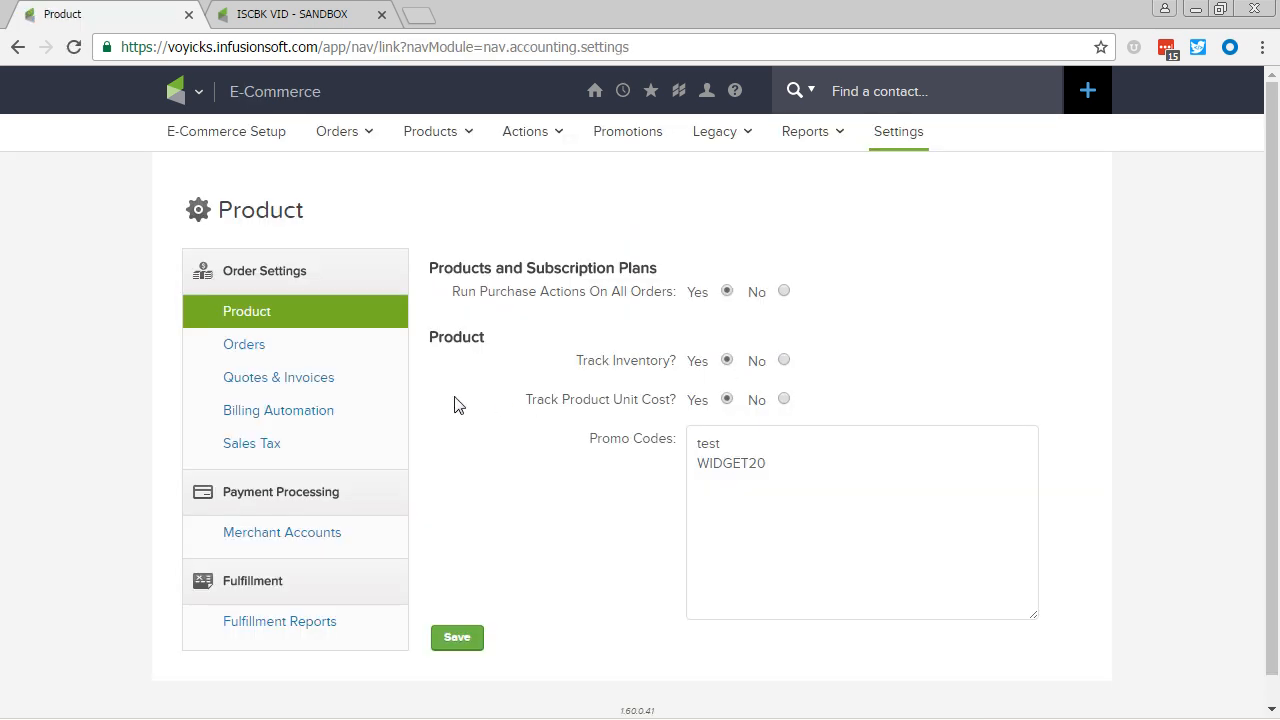
left_click(306, 420)
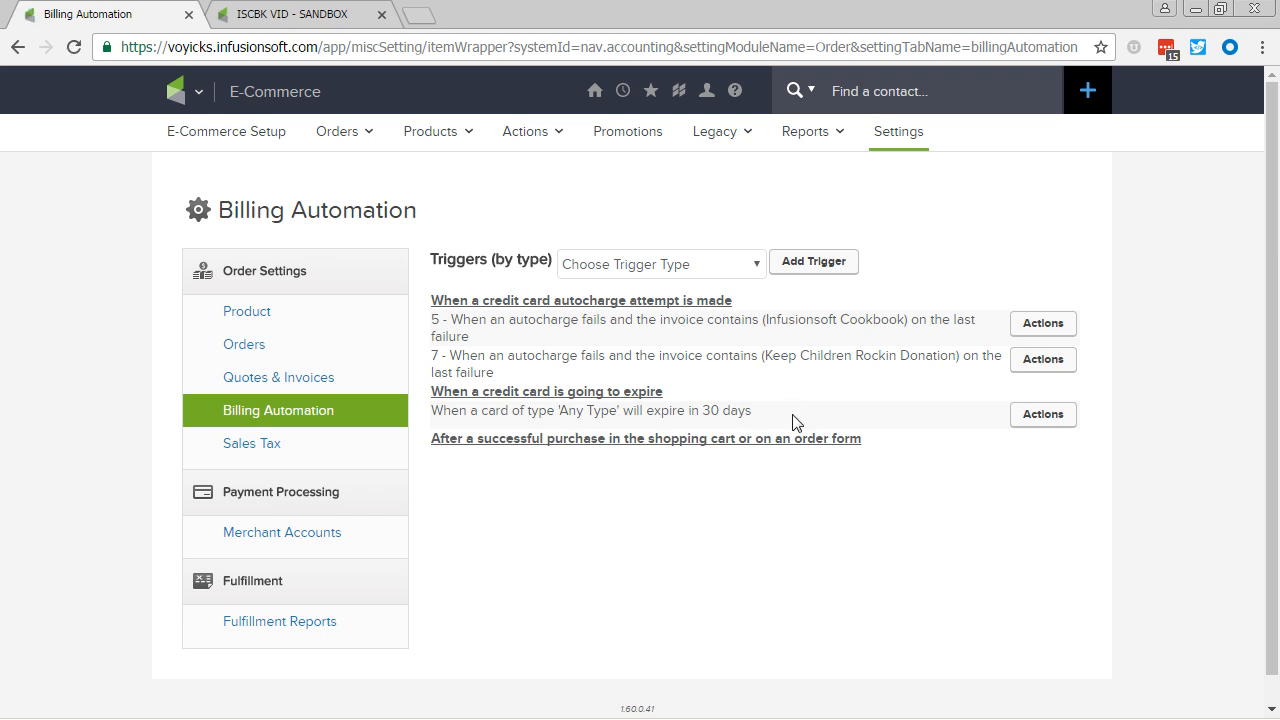
left_click(741, 267)
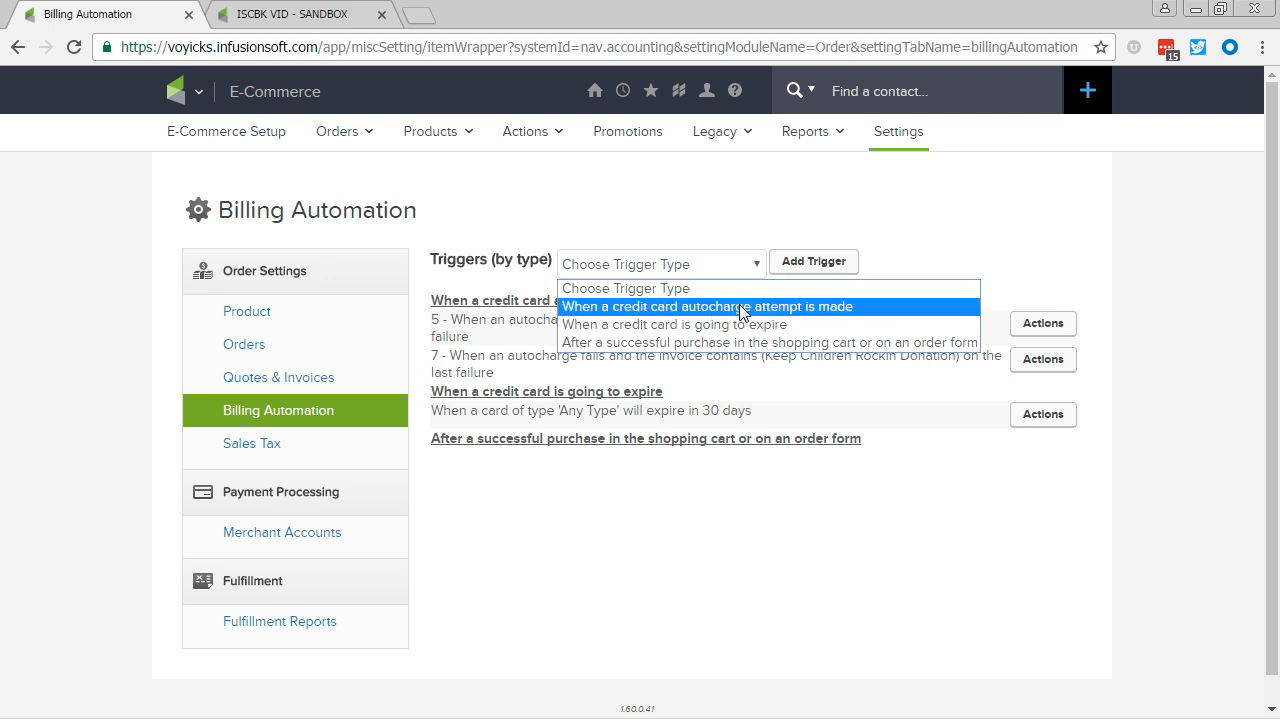
left_click(741, 307)
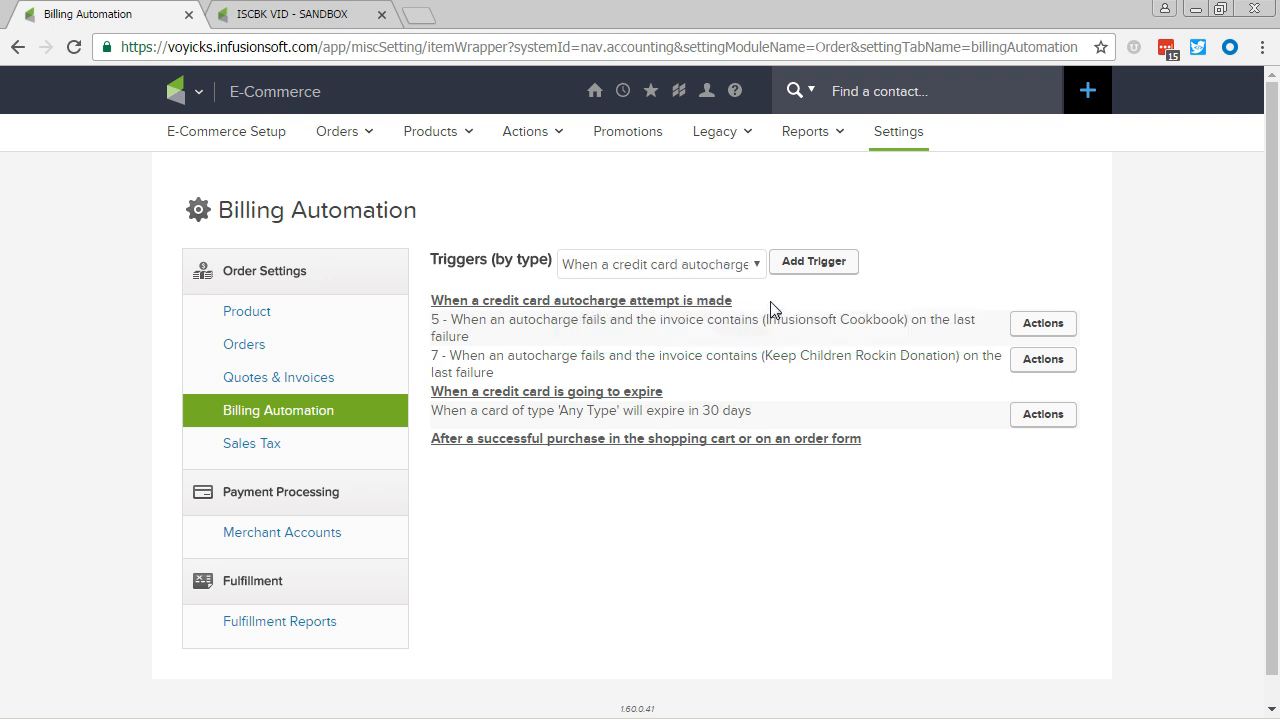
left_click(812, 265)
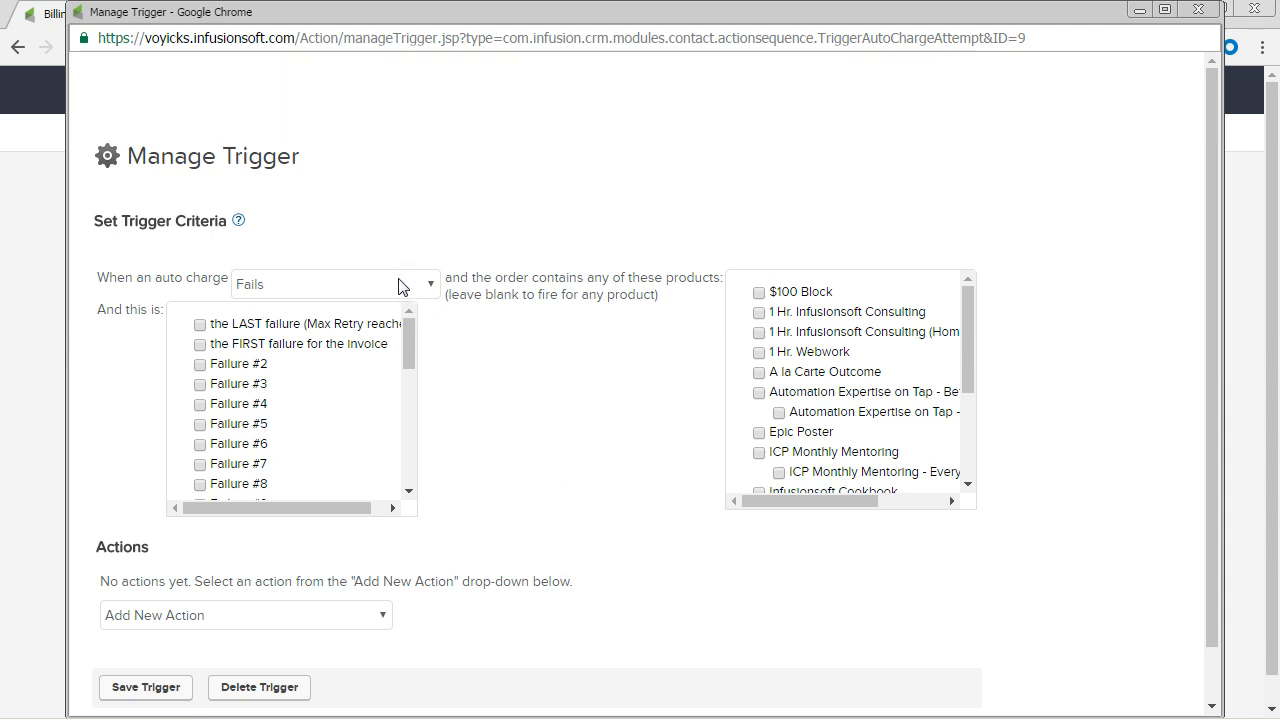
Step: Set the trigger criteria to the LAST failure (Max Retry reached) for orders containing the Infusionsoft Cookbook product
left_click(199, 325)
scroll(775, 450, "down", 1)
scroll(765, 362, "down", 1)
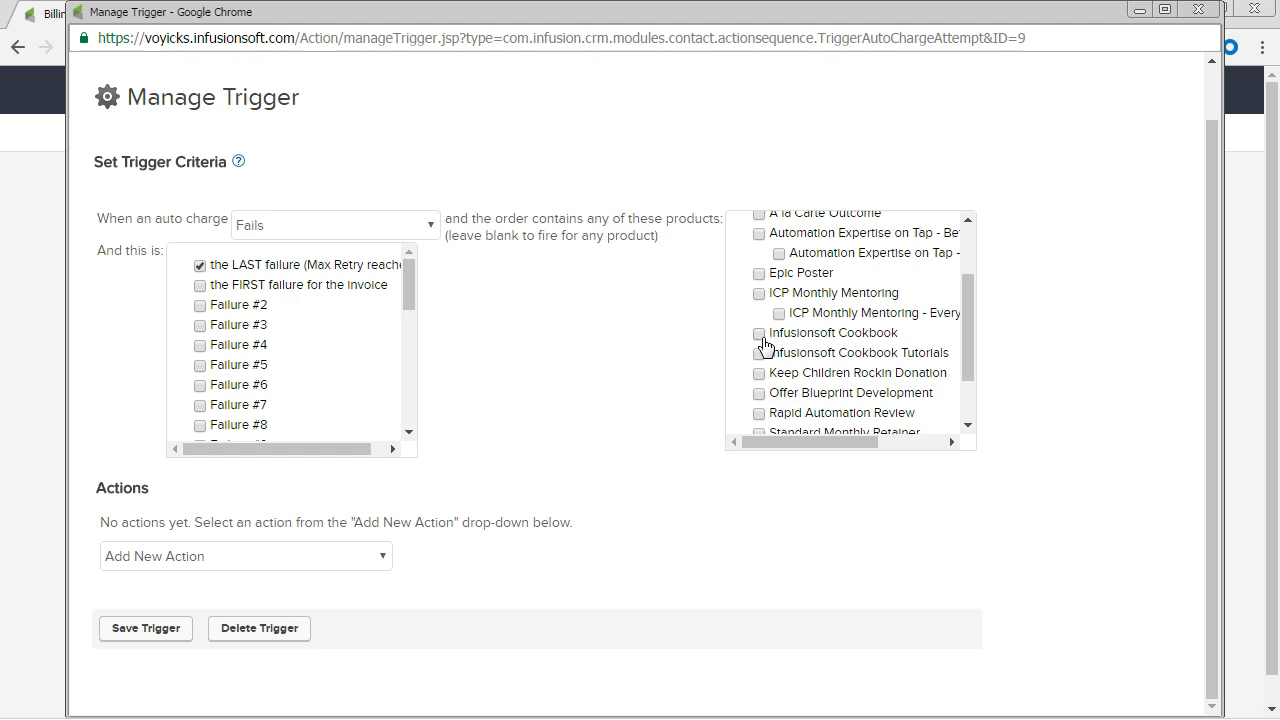
left_click(759, 334)
Step: Add an action applying the tag "Functional -> Infusionsoft Cookbook Payment Fail" and save the trigger
left_click(367, 567)
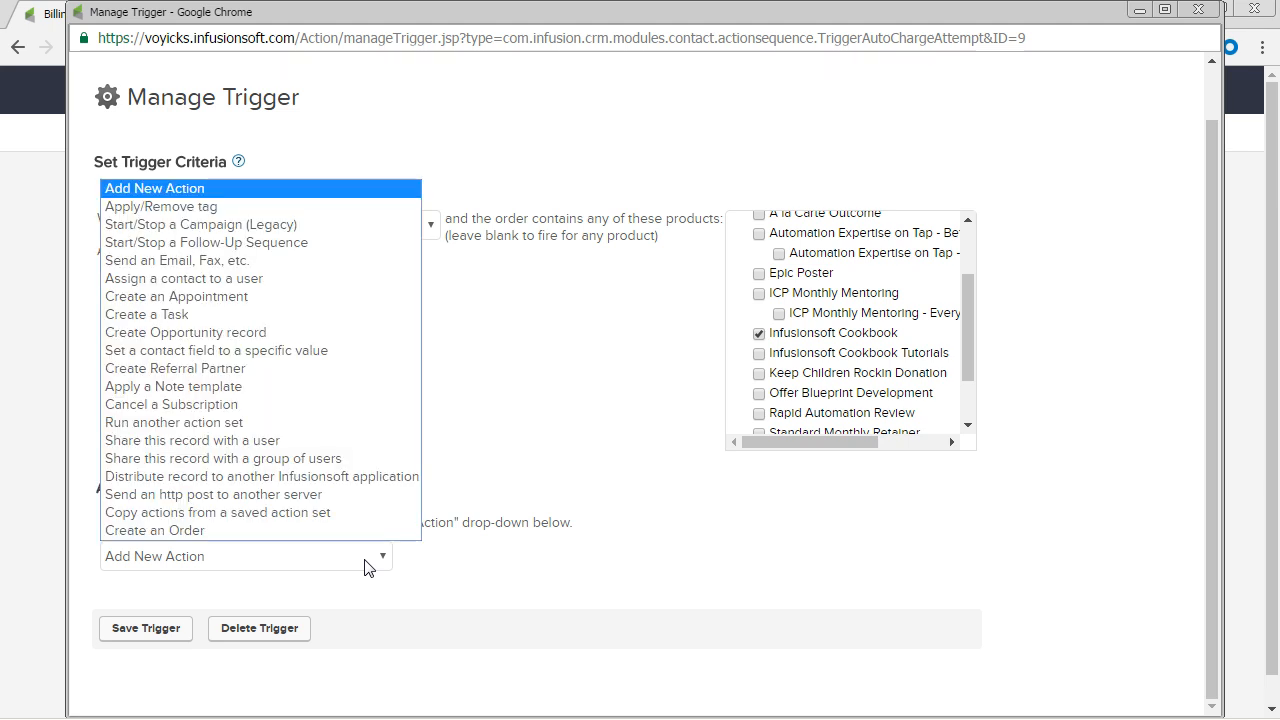
left_click(266, 207)
scroll(486, 537, "down", 3)
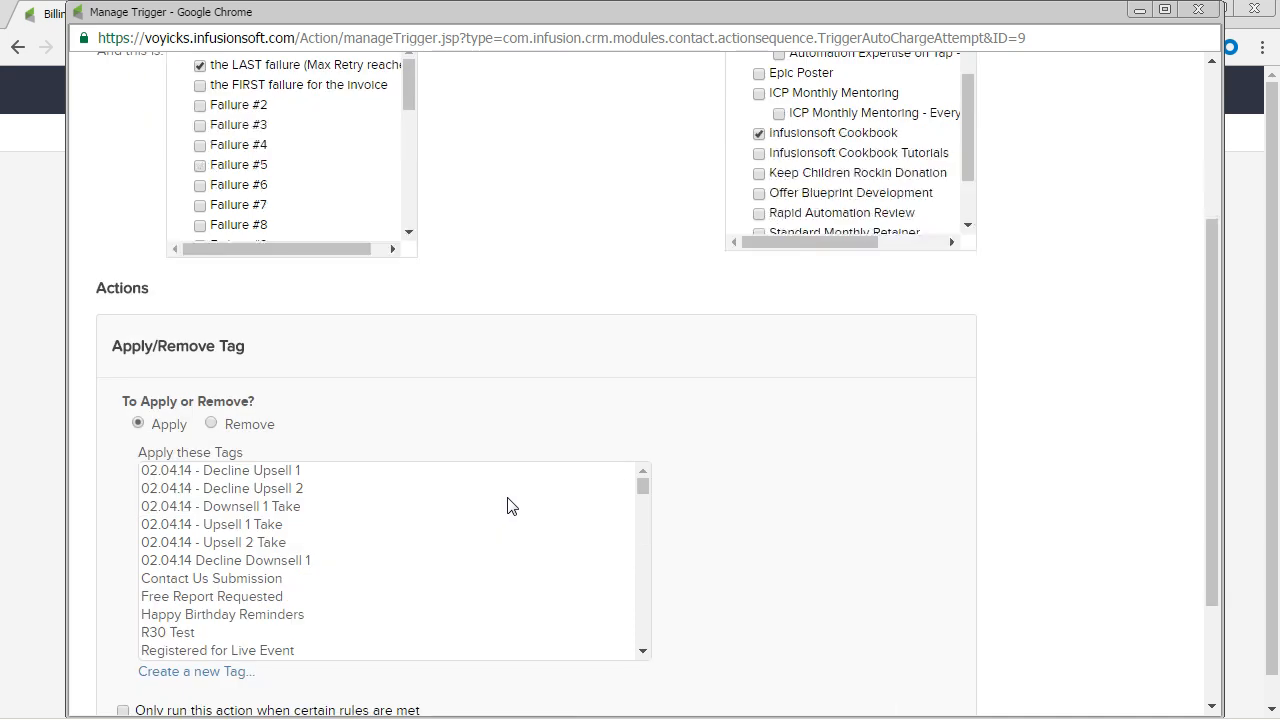
left_click(435, 560)
type("fu")
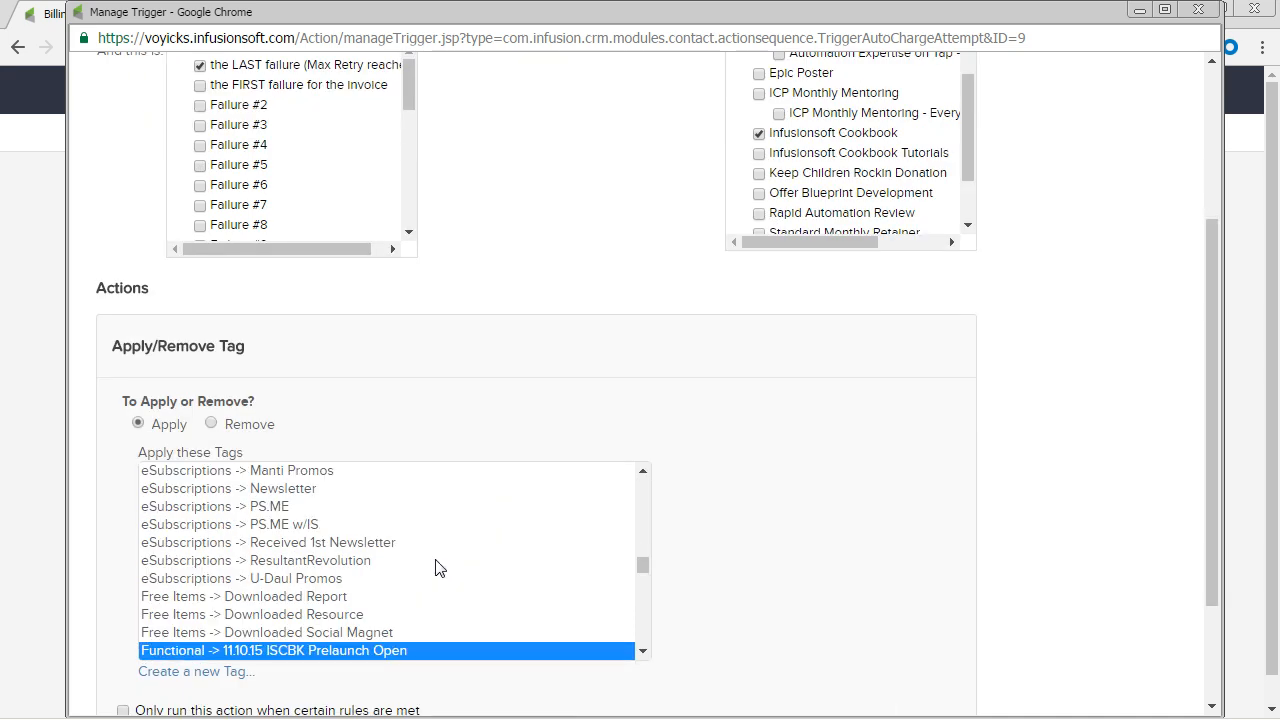
scroll(340, 540, "down", 2)
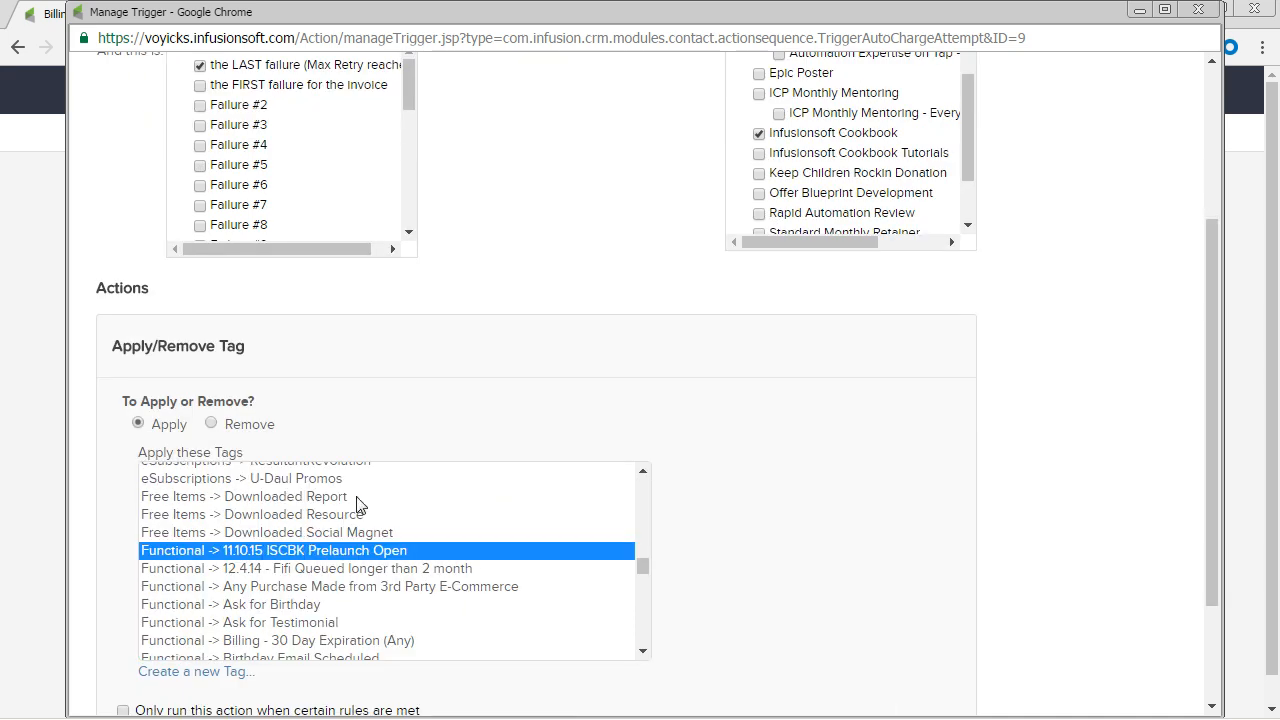
scroll(365, 505, "down", 2)
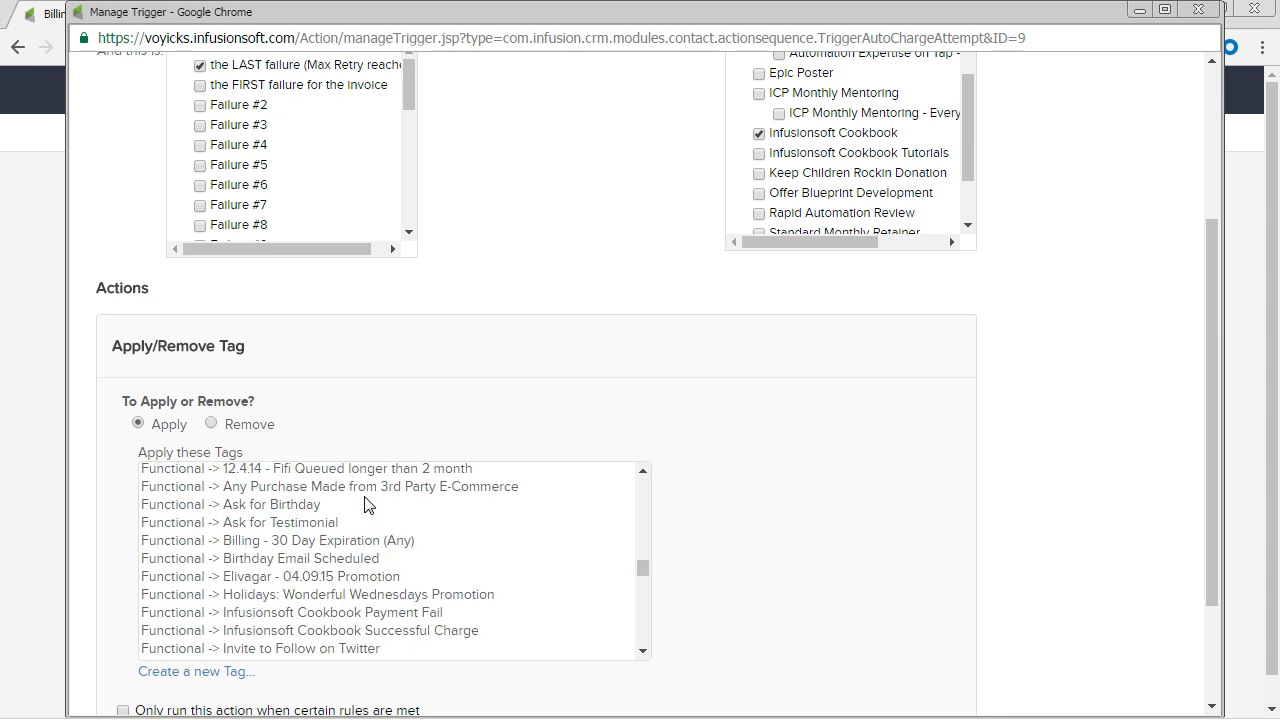
left_click(352, 614)
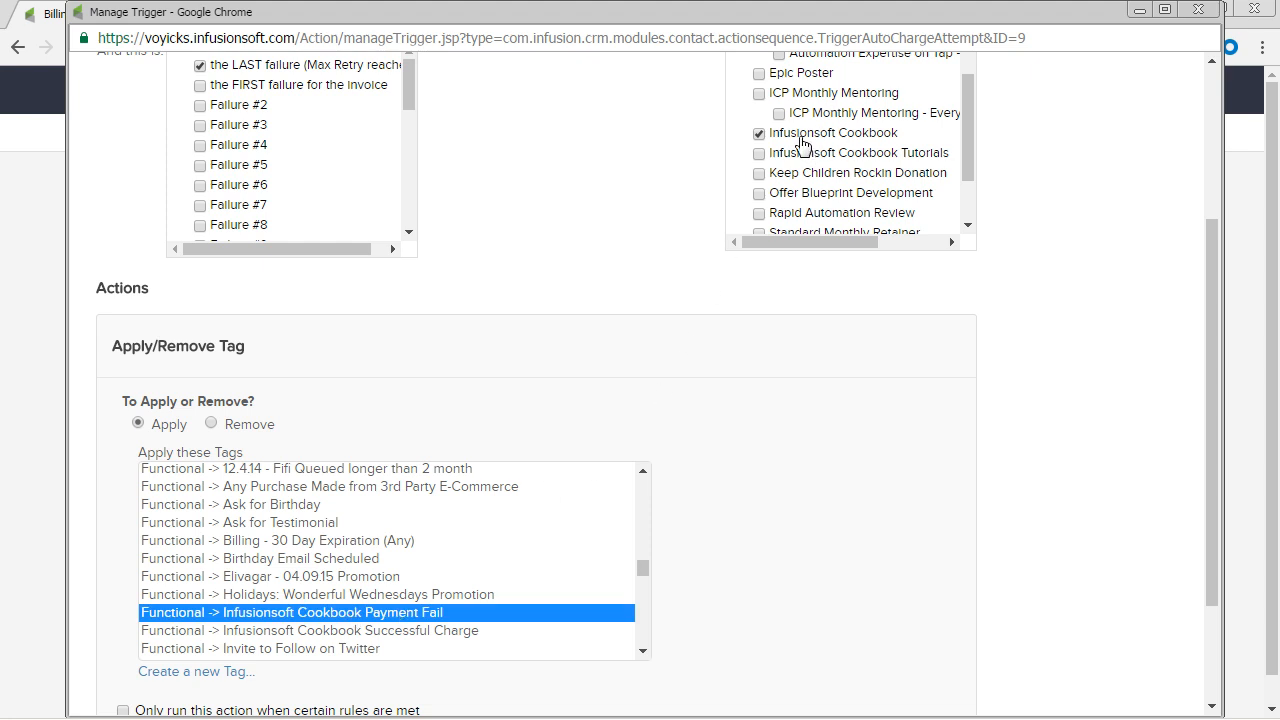
scroll(695, 360, "down", 2)
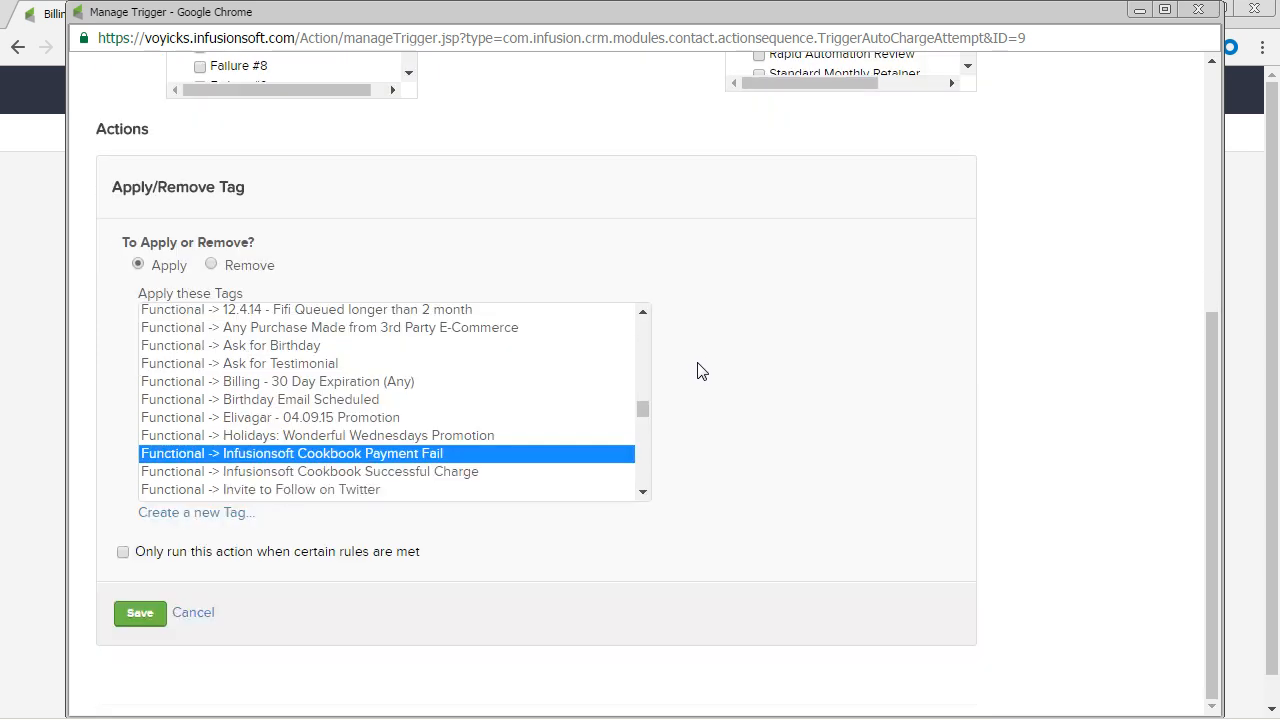
left_click(132, 613)
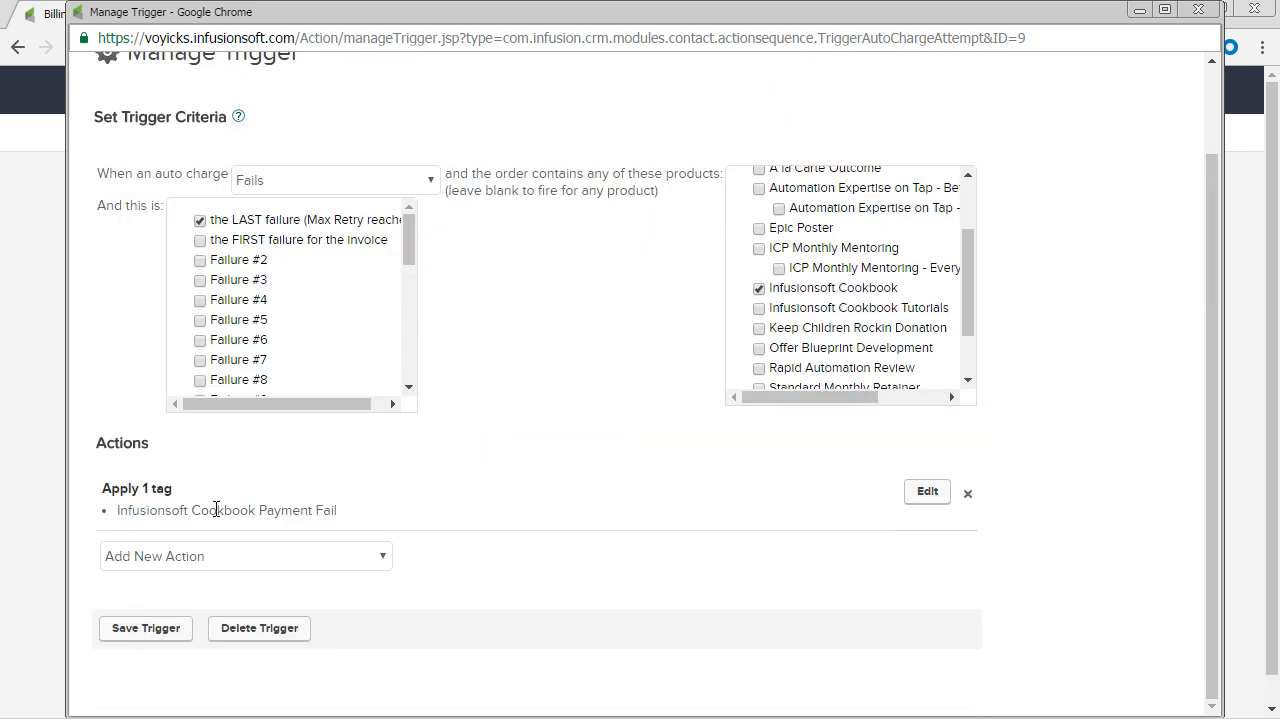
left_click(127, 640)
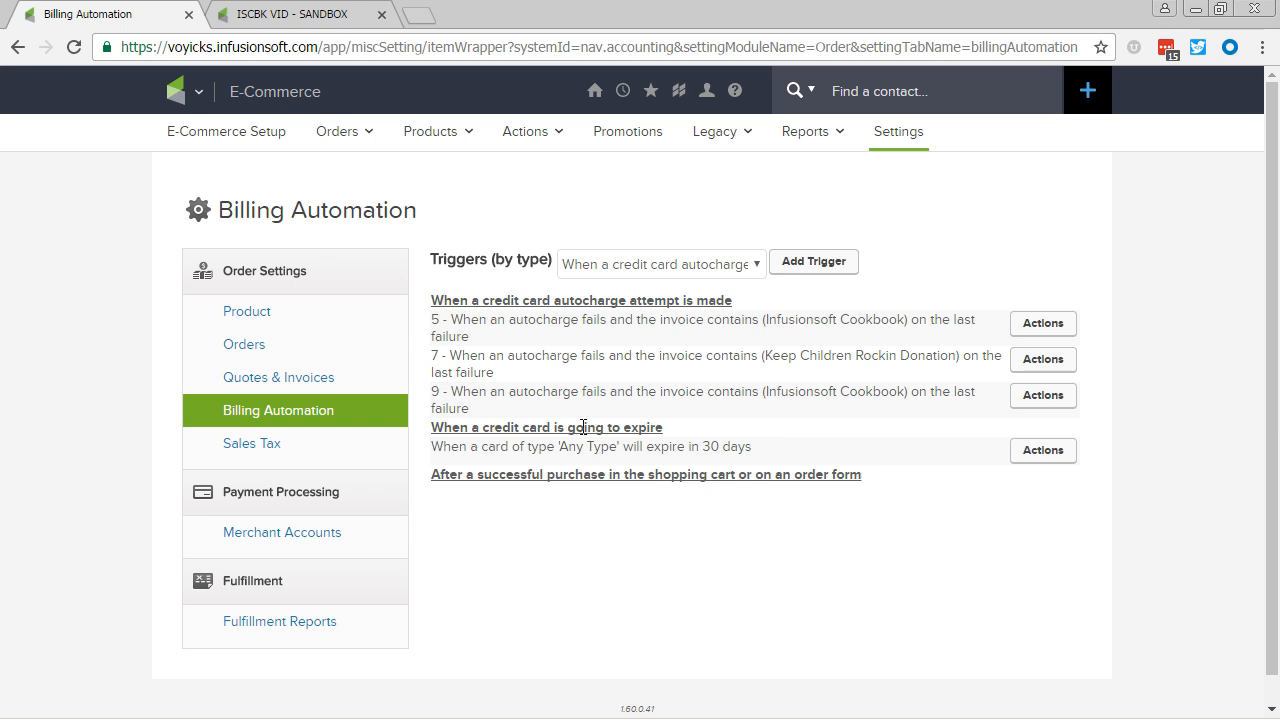
Step: In the ISCBK VID - SANDBOX campaign, place a Tag applied goal on the canvas named "Failed Infusionsoft Cookbook Billing"
left_click(318, 18)
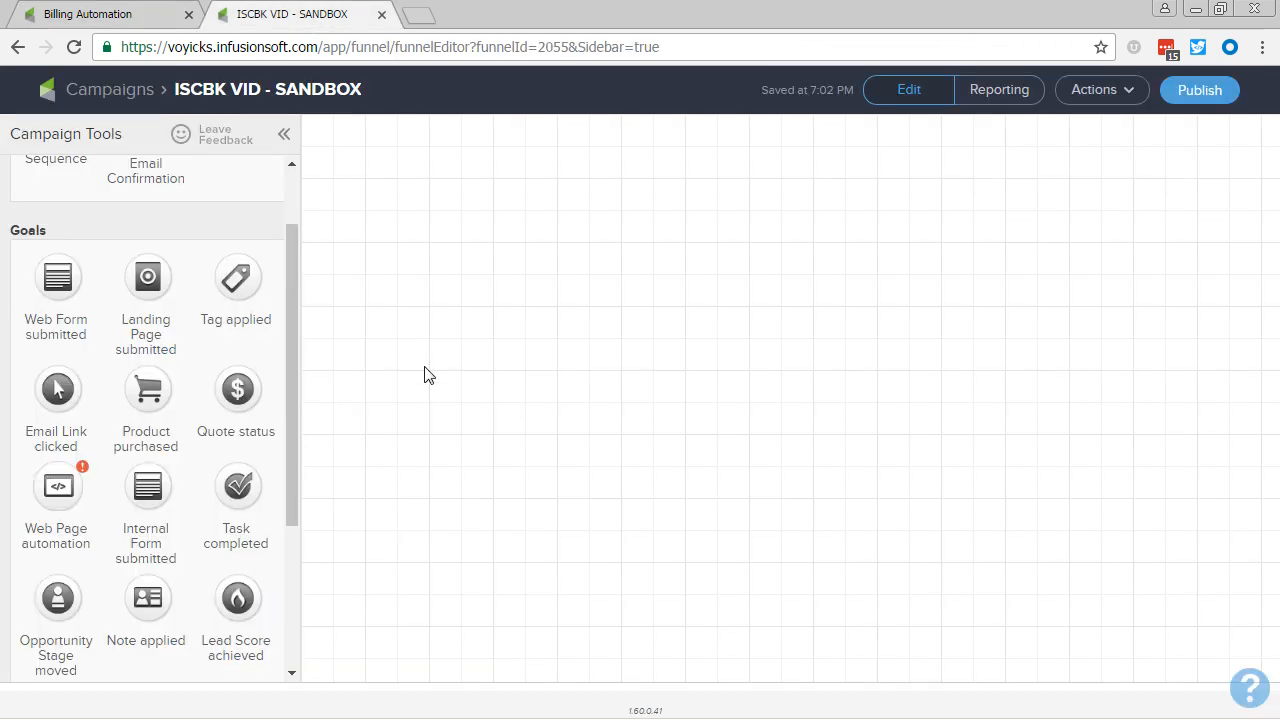
left_click_drag(236, 280, 405, 272)
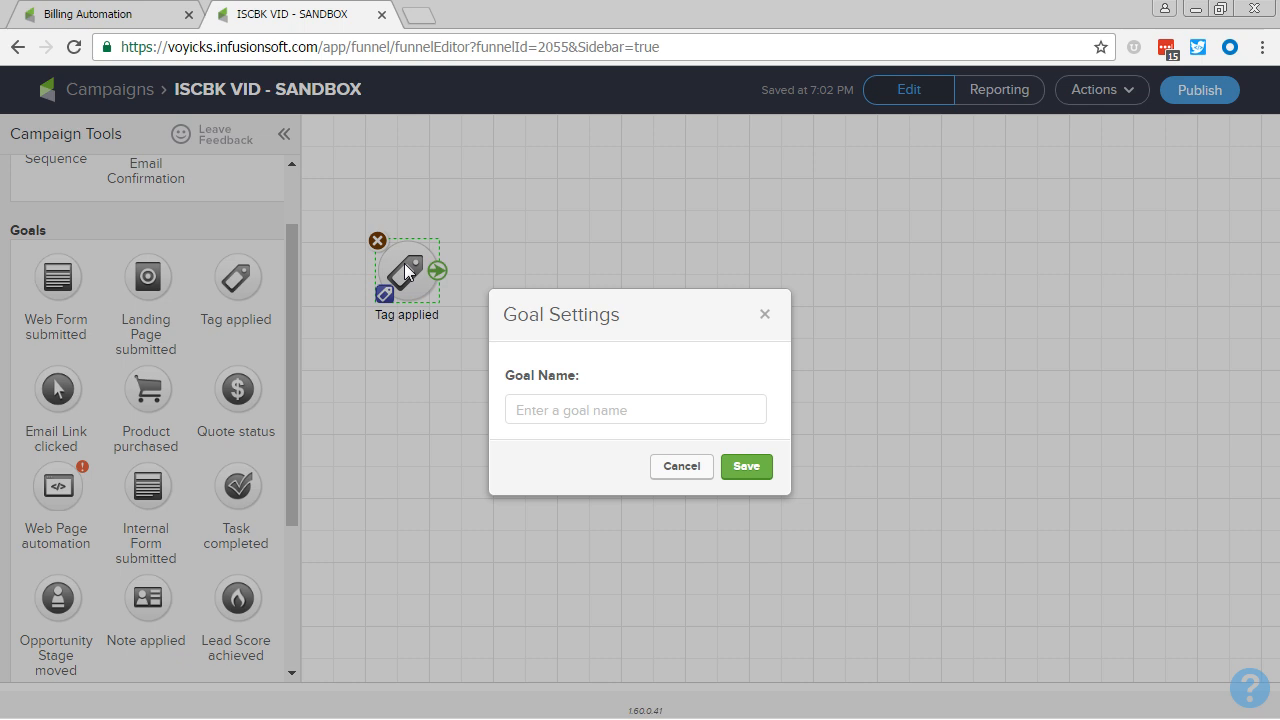
left_click(618, 411)
type("Failed Infusionso")
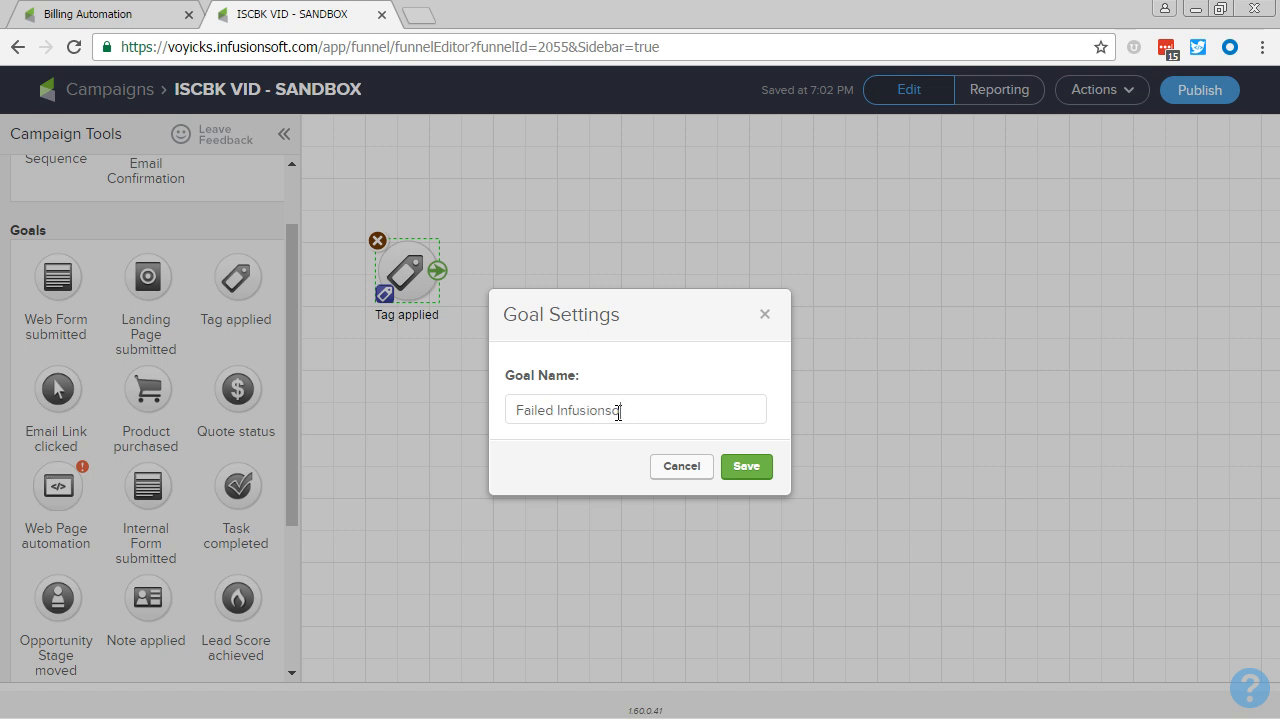
type("ft Cookbook B")
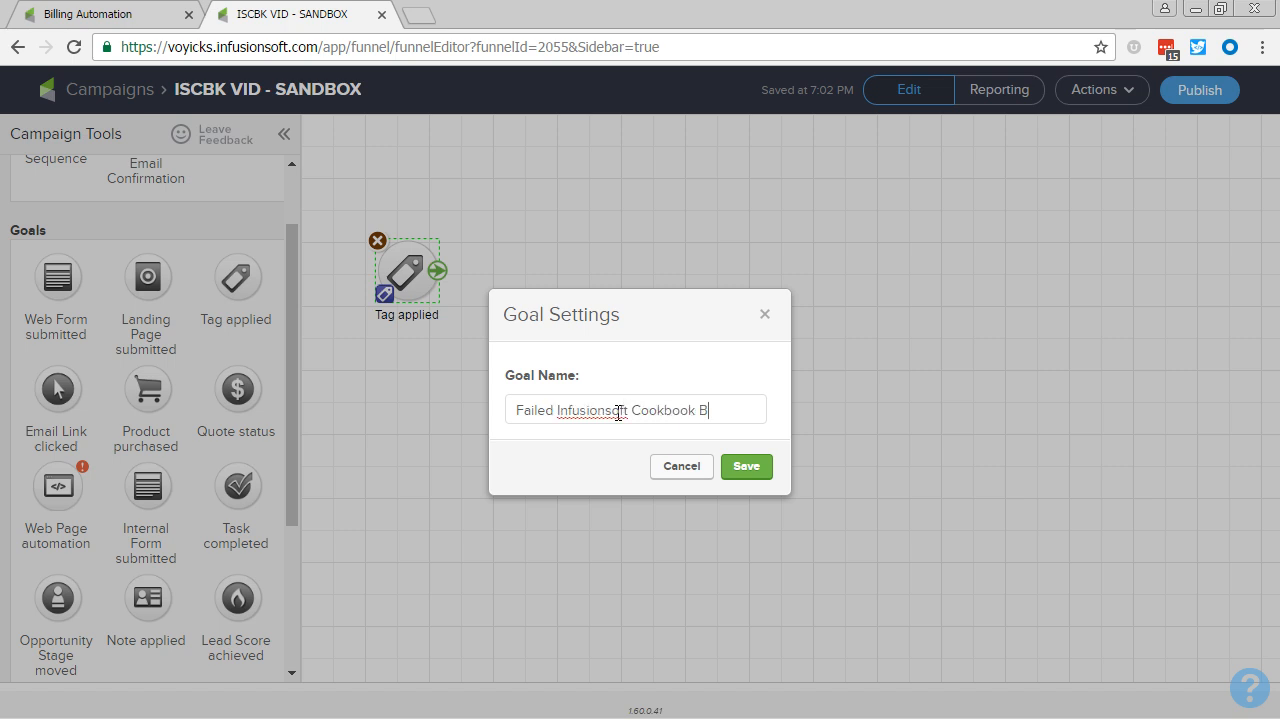
type("illing")
left_click(760, 474)
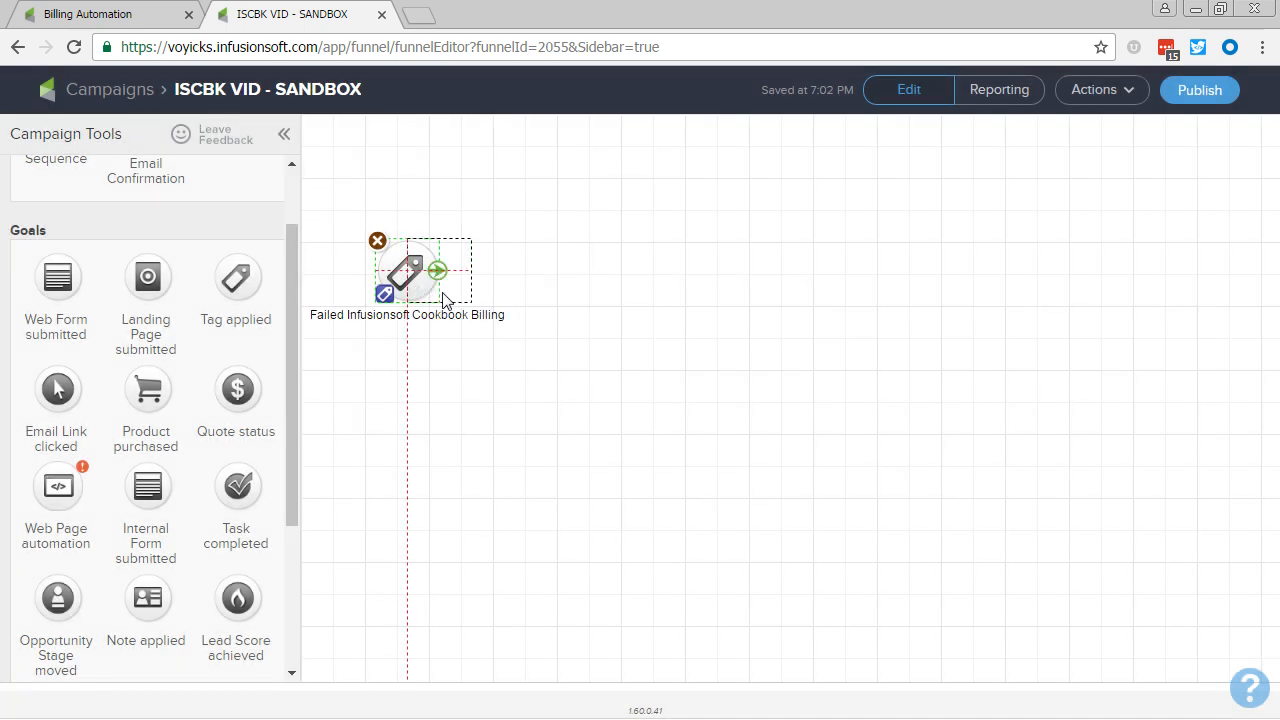
left_click_drag(445, 300, 446, 301)
Step: Place a sequence beside the tag goal and name it "Failed Billing Task"
scroll(120, 220, "up", 2)
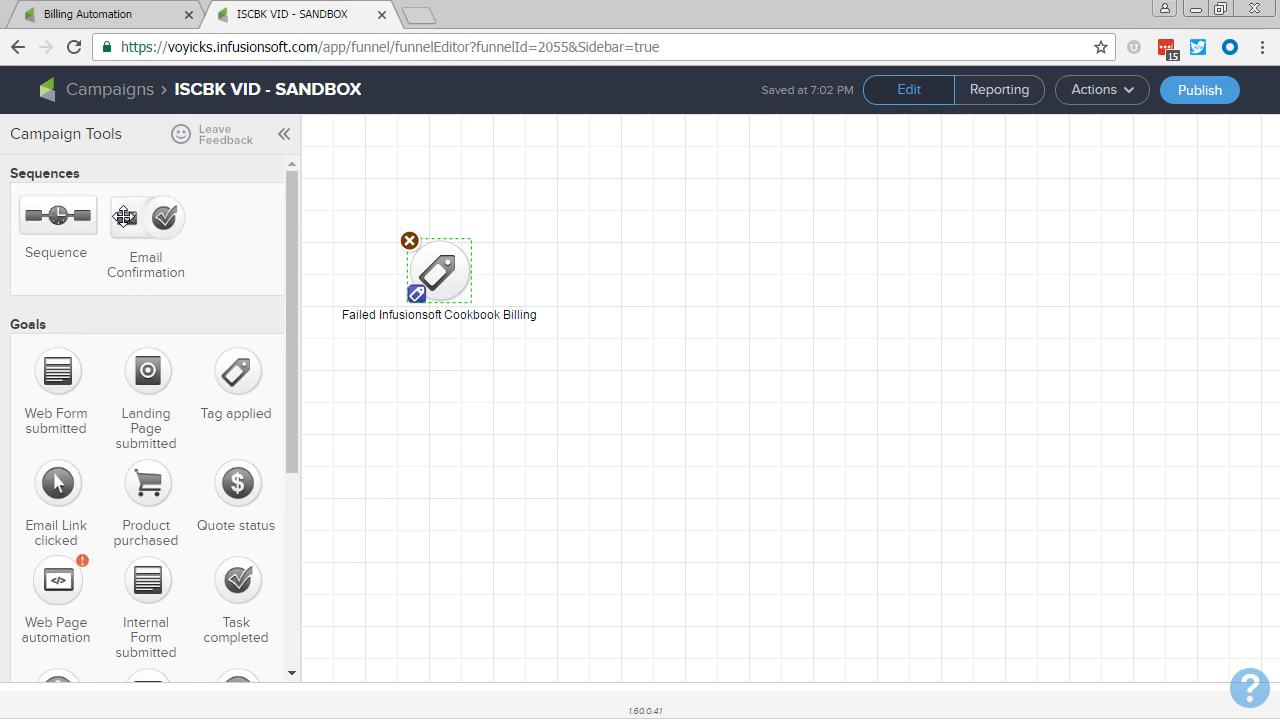
left_click_drag(124, 217, 609, 262)
left_click(643, 316)
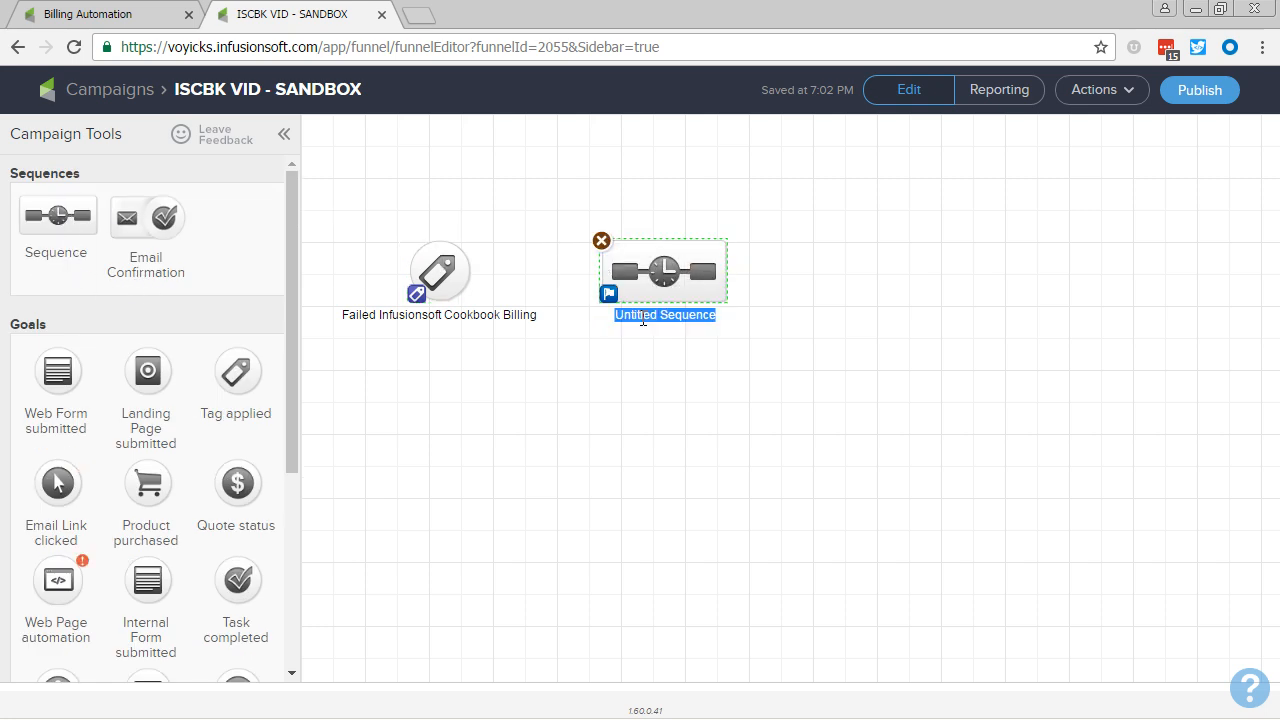
type("Failed")
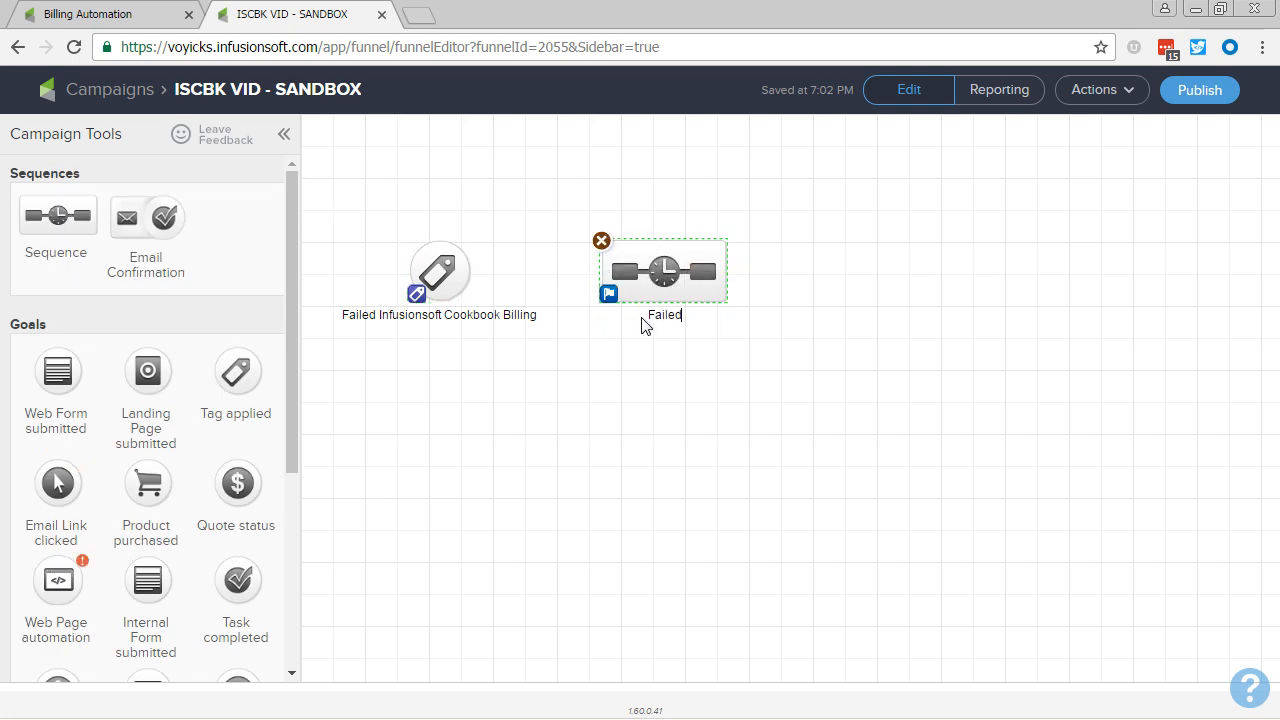
type(" Billing Task")
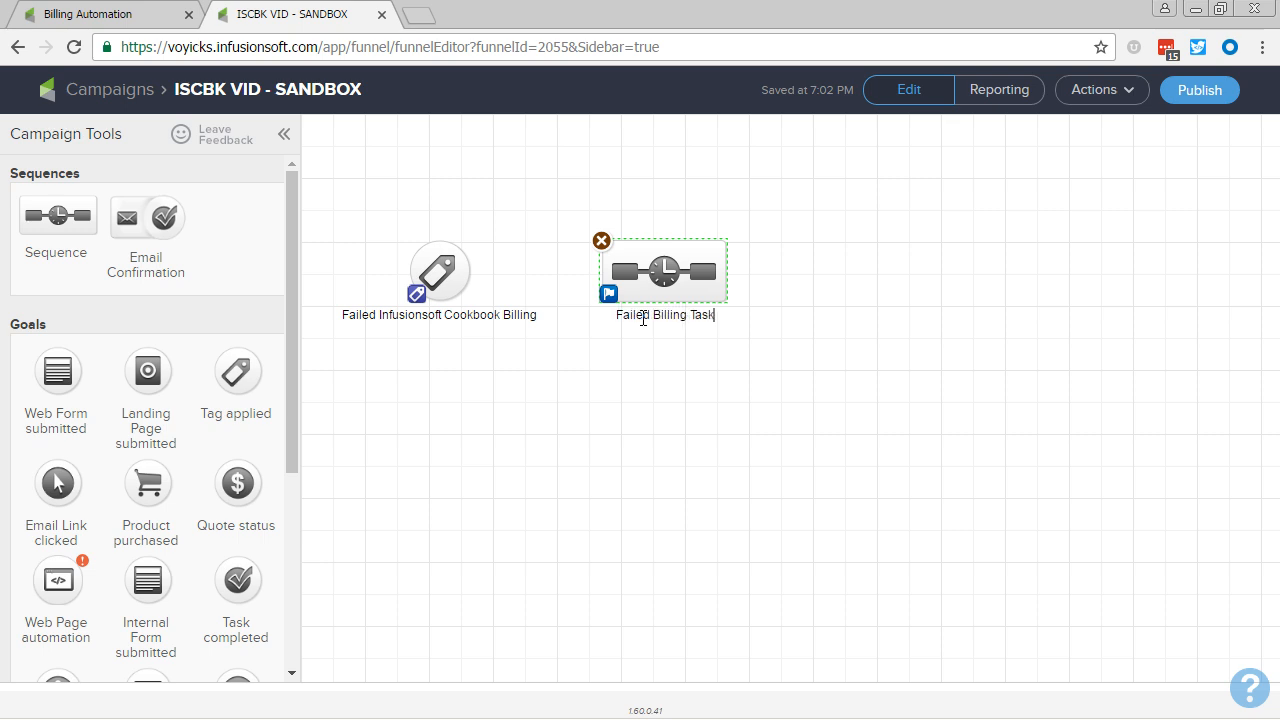
left_click(651, 357)
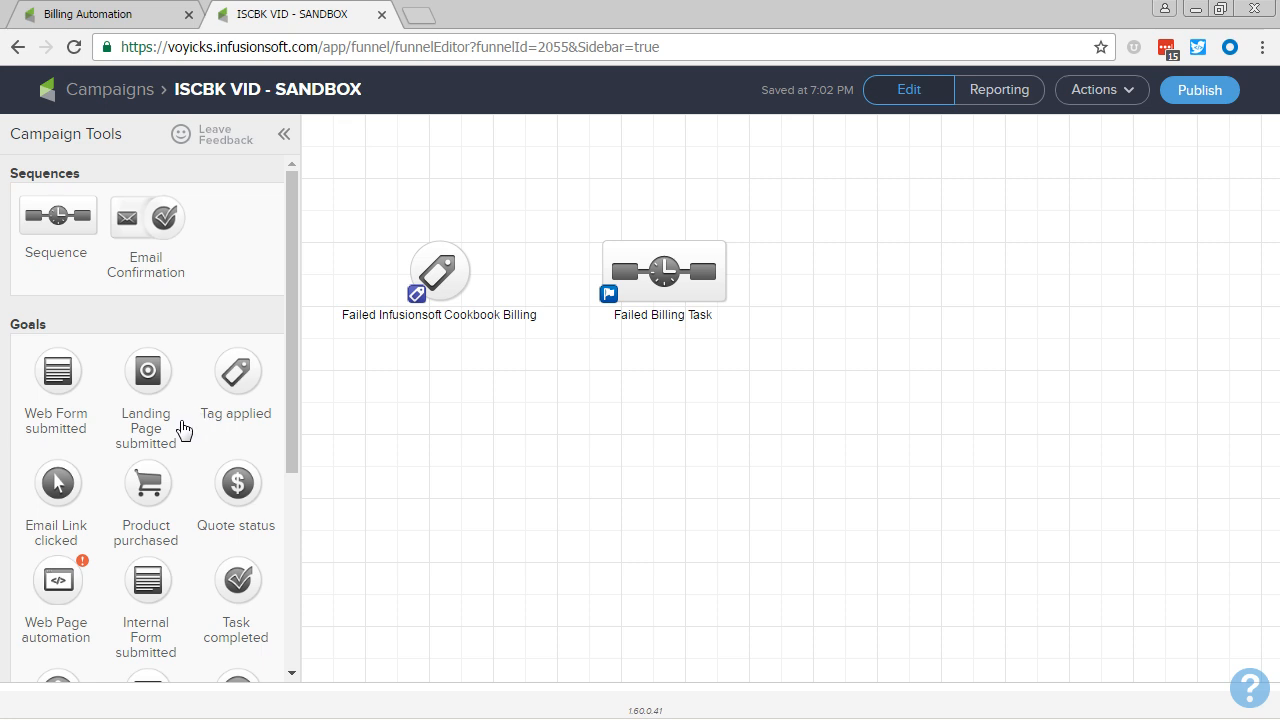
Step: Place a Note applied goal after the sequence, named "ADMIN - Failed Infusionsoft Cookbook Billing Recovered"
scroll(185, 428, "down", 2)
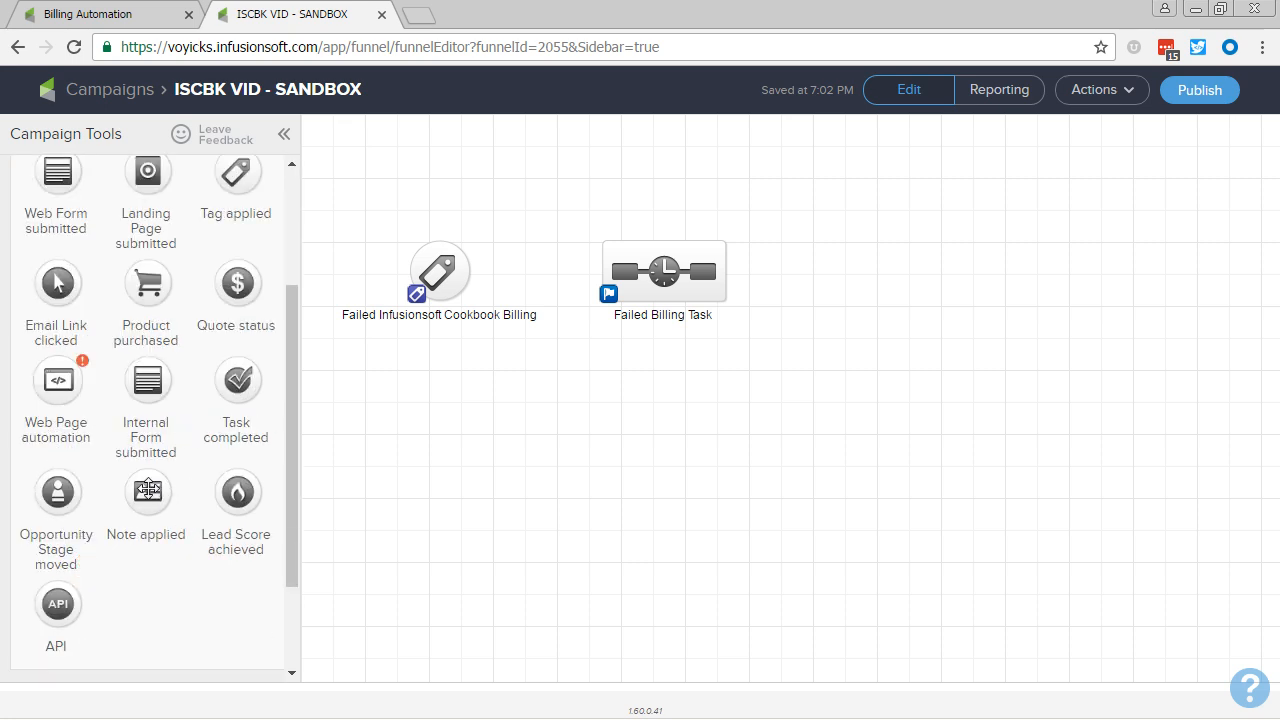
left_click_drag(148, 490, 845, 268)
left_click(697, 408)
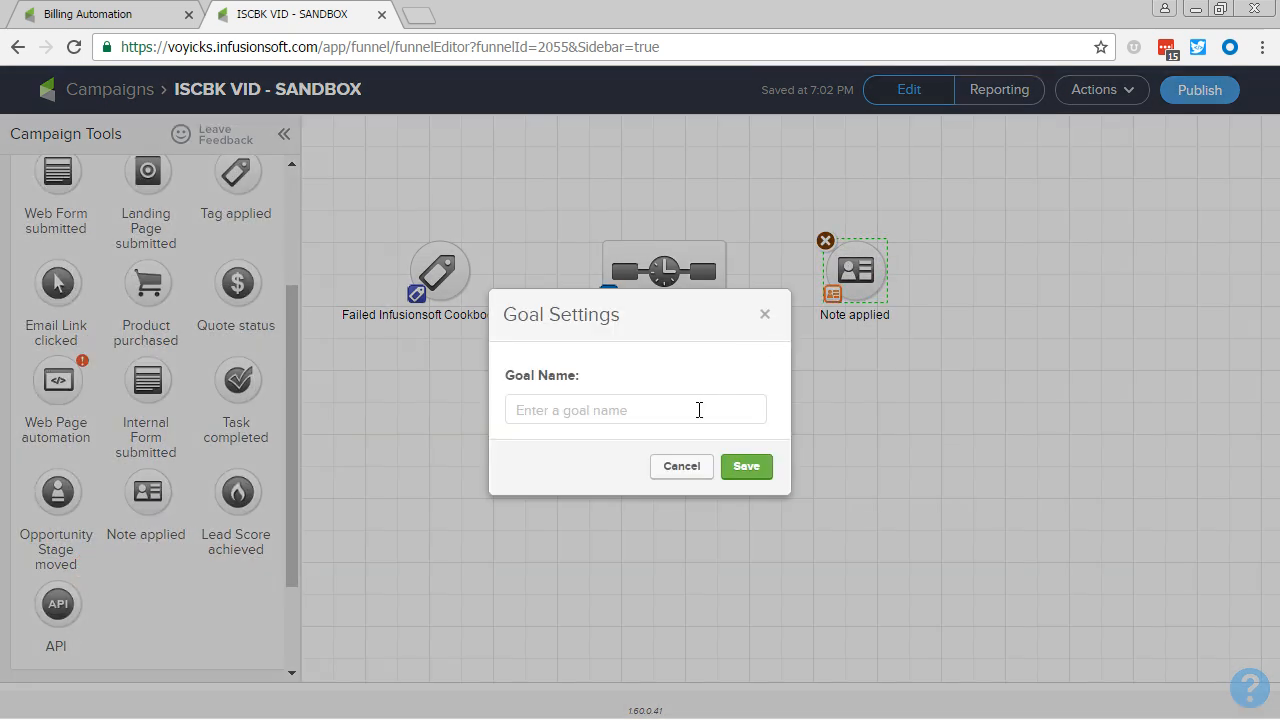
type("ADMIN - Failed I")
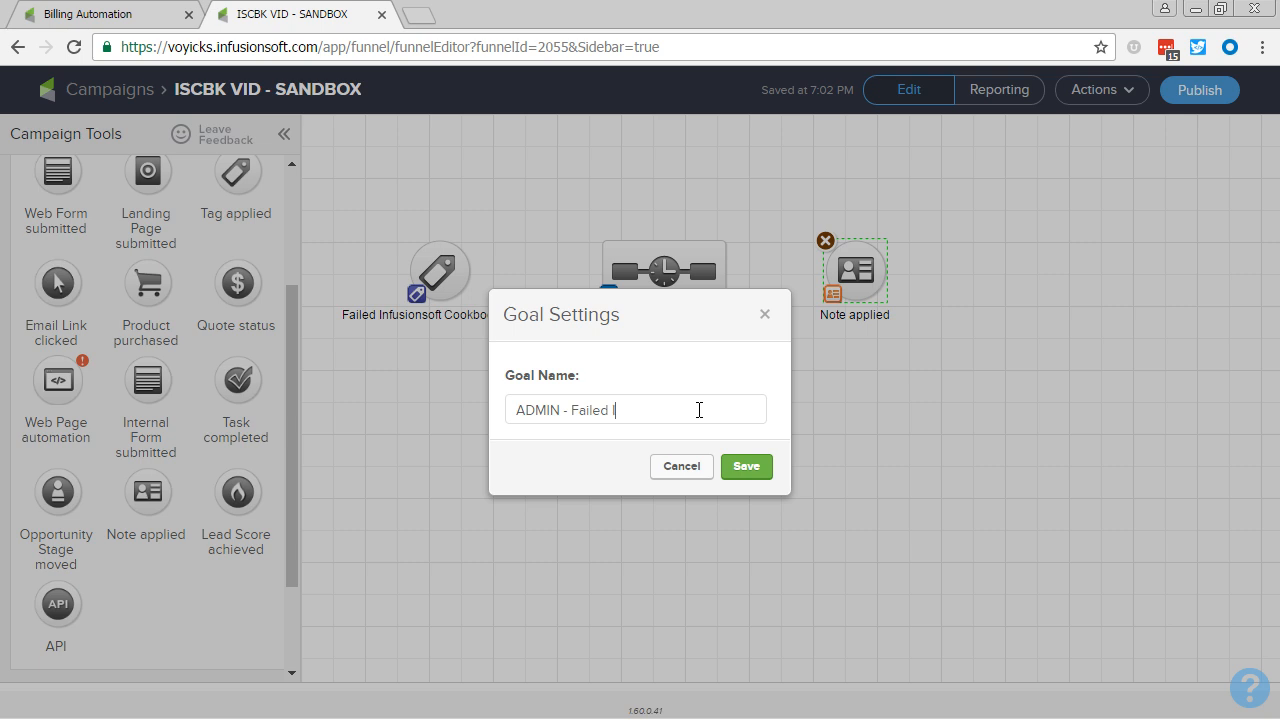
type("nfusionsoft Coo")
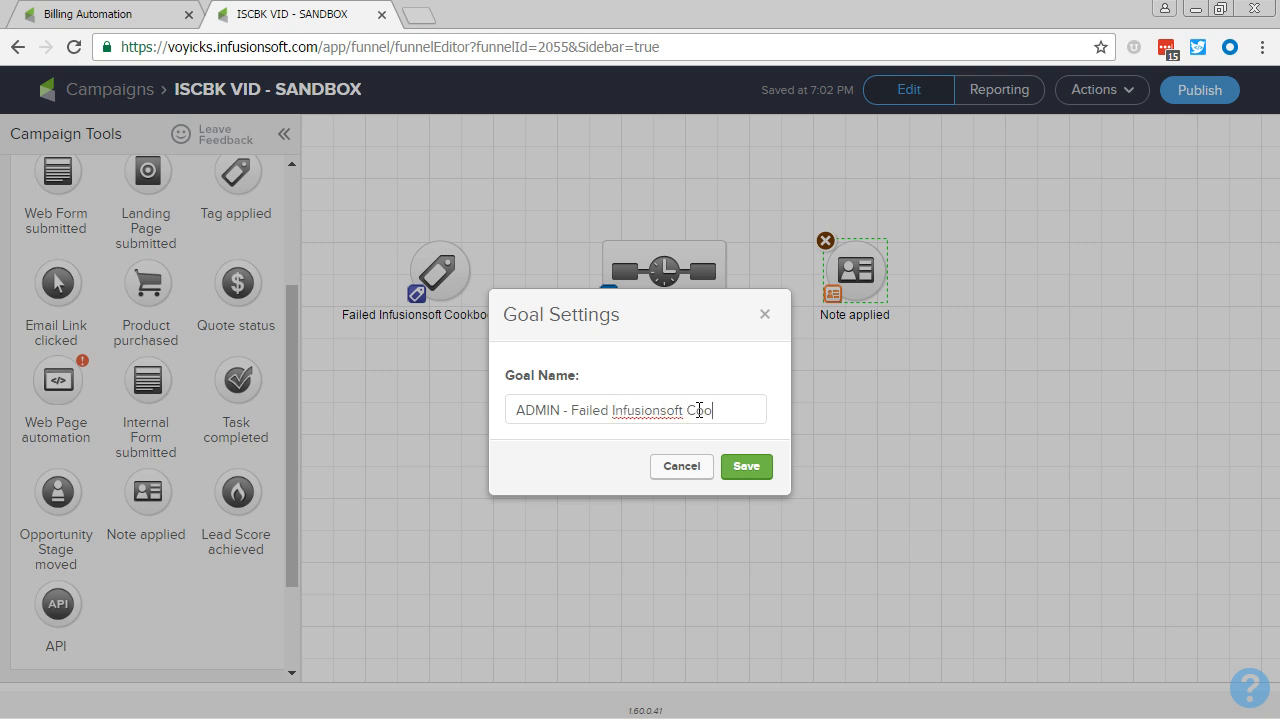
type("kbook B")
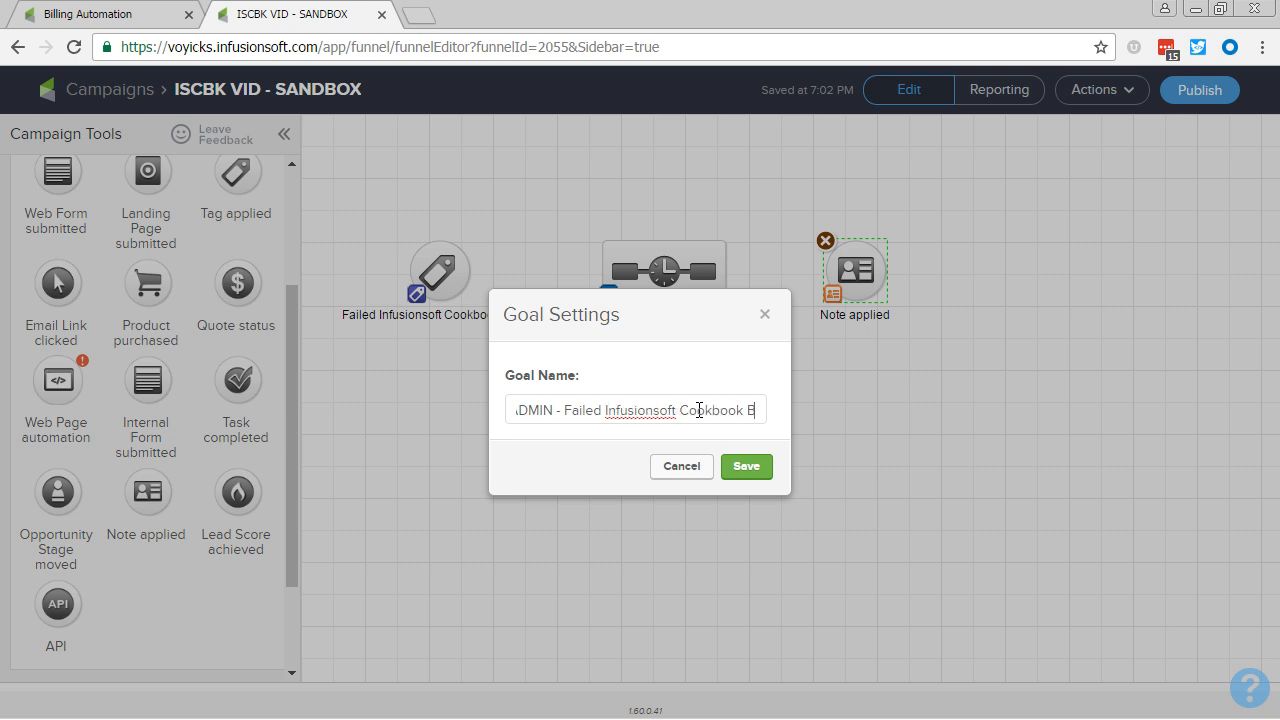
type("illing Recovered")
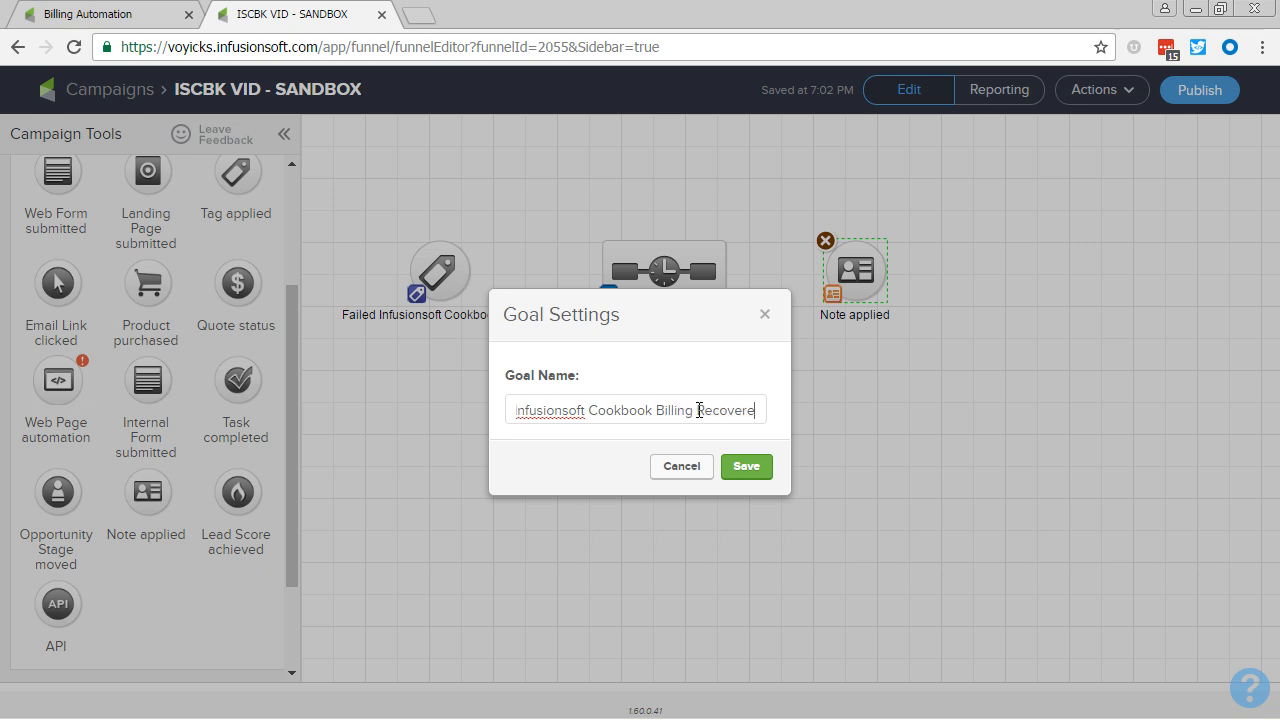
left_click(752, 470)
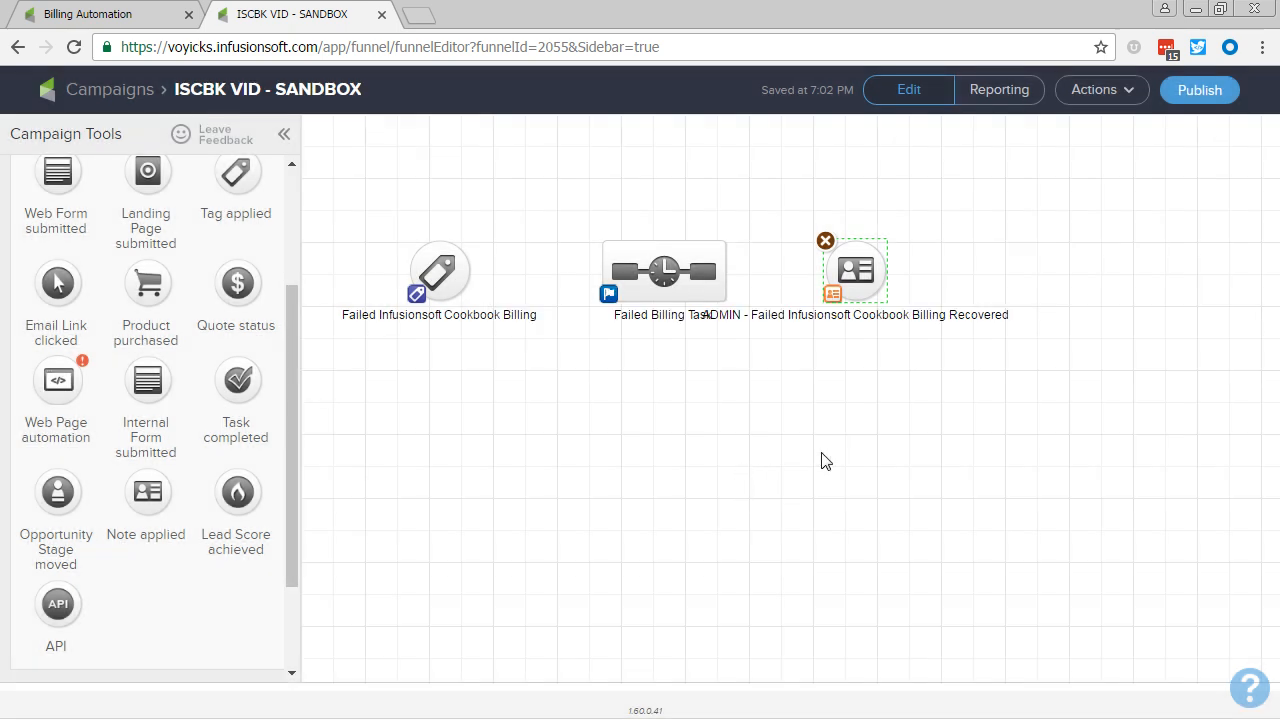
Step: Split the note goal's label onto two lines, breaking it before "Cookbook Billing Recovered"
left_click(861, 318)
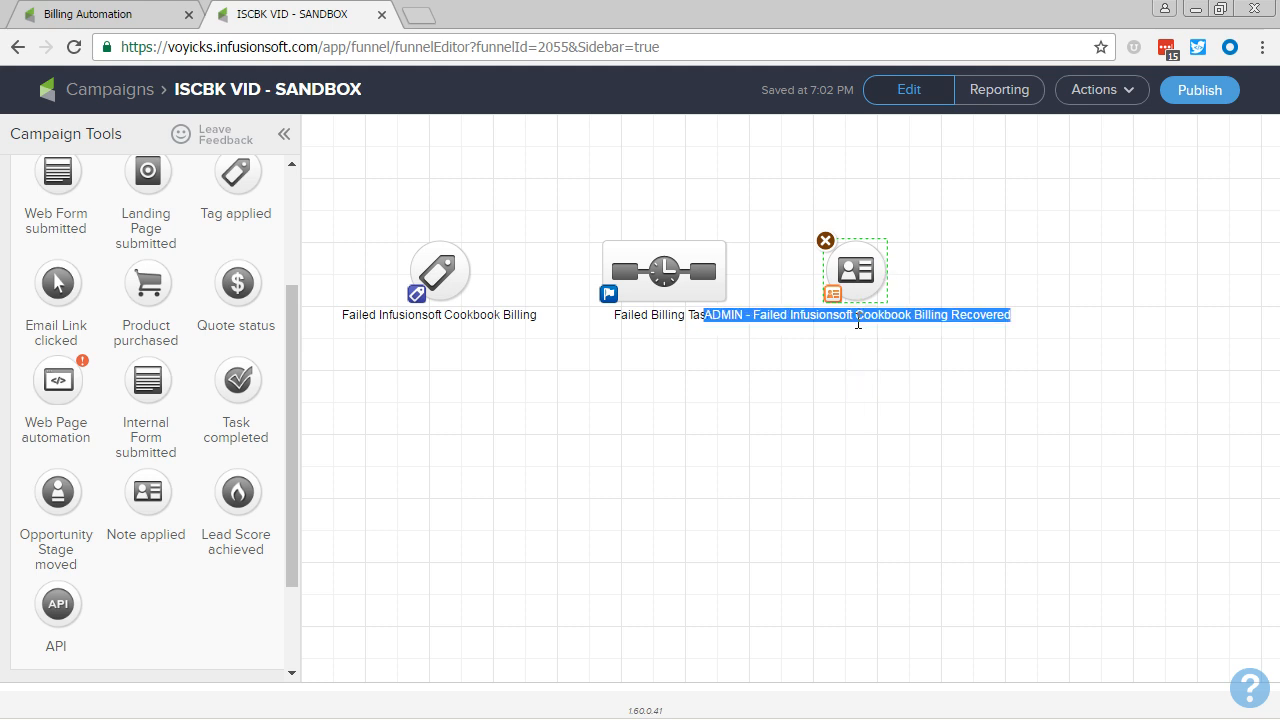
left_click(859, 318)
key("Return")
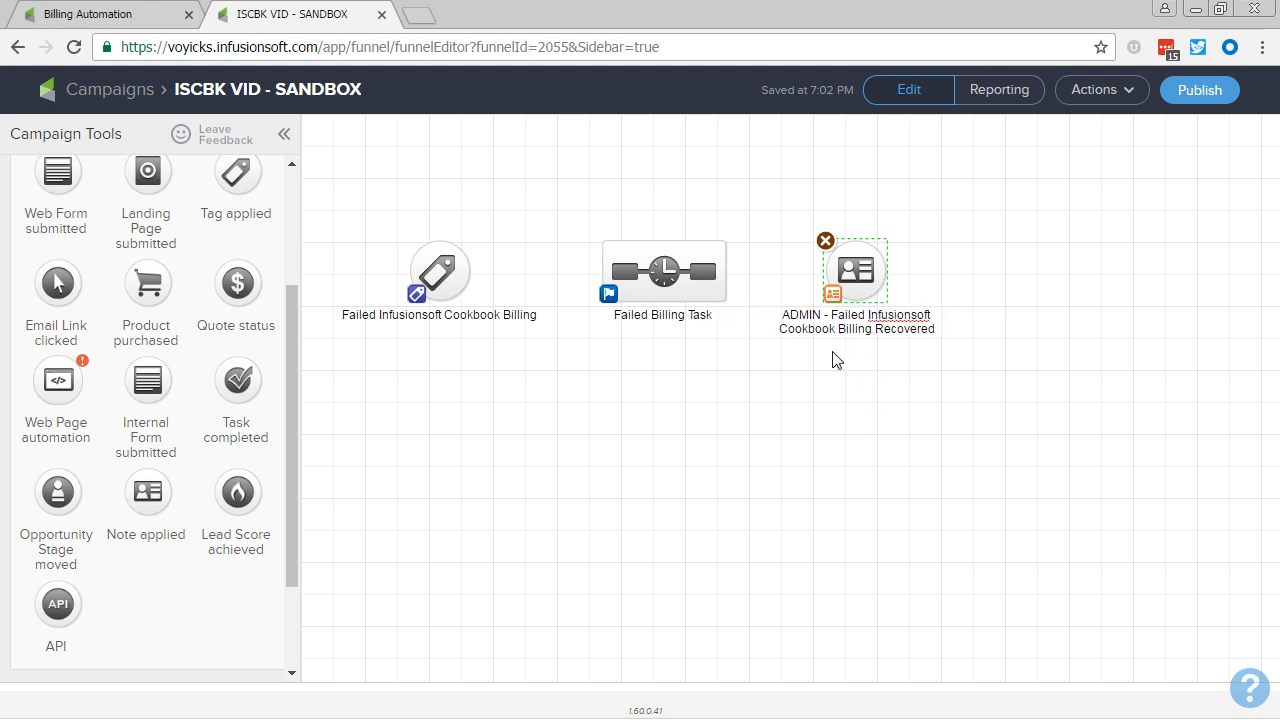
left_click(656, 422)
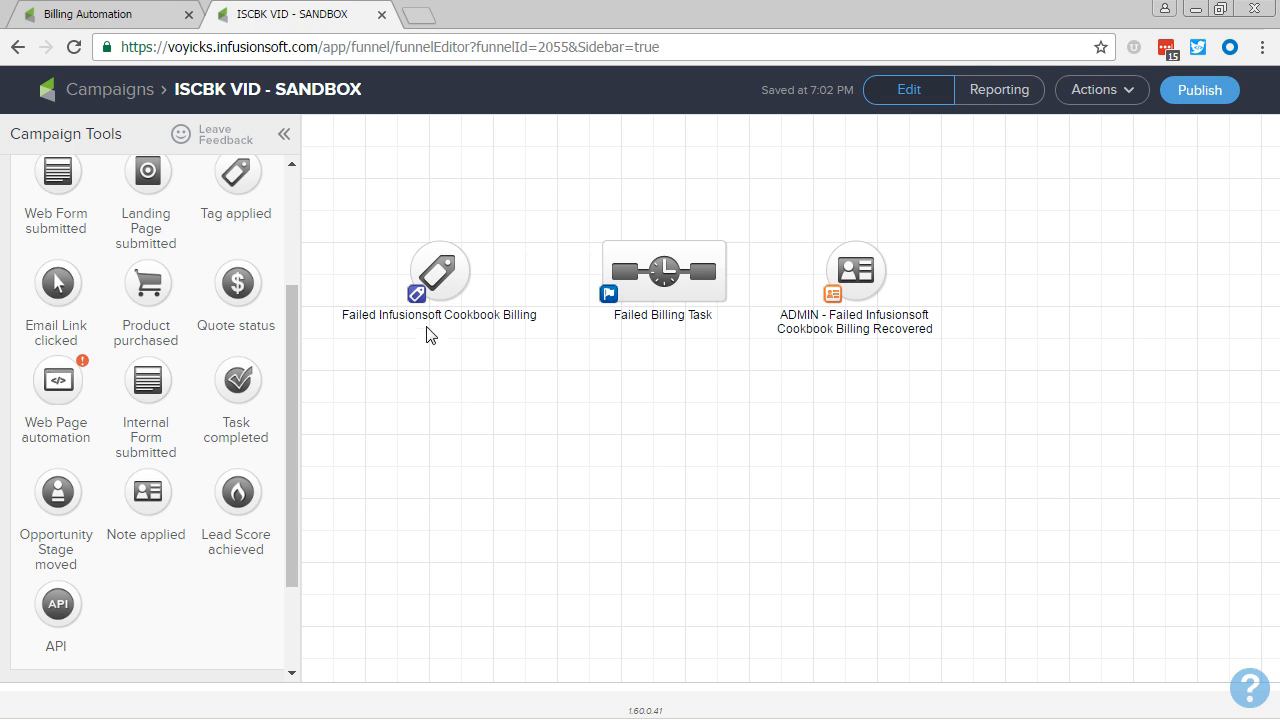
Step: Connect the Failed Infusionsoft Cookbook Billing tag goal to the Failed Billing Task sequence, and the sequence to the ADMIN note goal
mouse_move(466, 274)
left_click_drag(470, 272, 745, 266)
left_click_drag(470, 270, 852, 272)
mouse_move(724, 272)
mouse_move(474, 296)
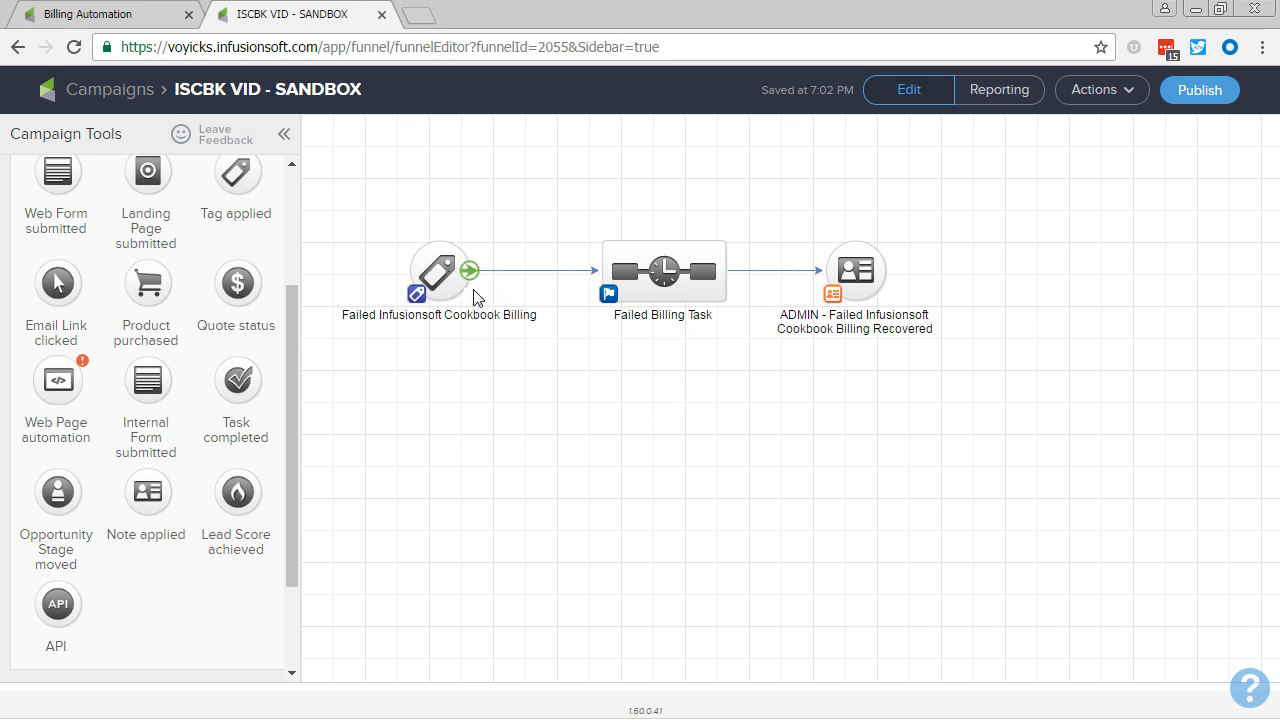
Step: Configure the tag goal to be achieved by the tag "Functional -> Infusionsoft Cookbook Payment Fail" and save it
double_click(447, 272)
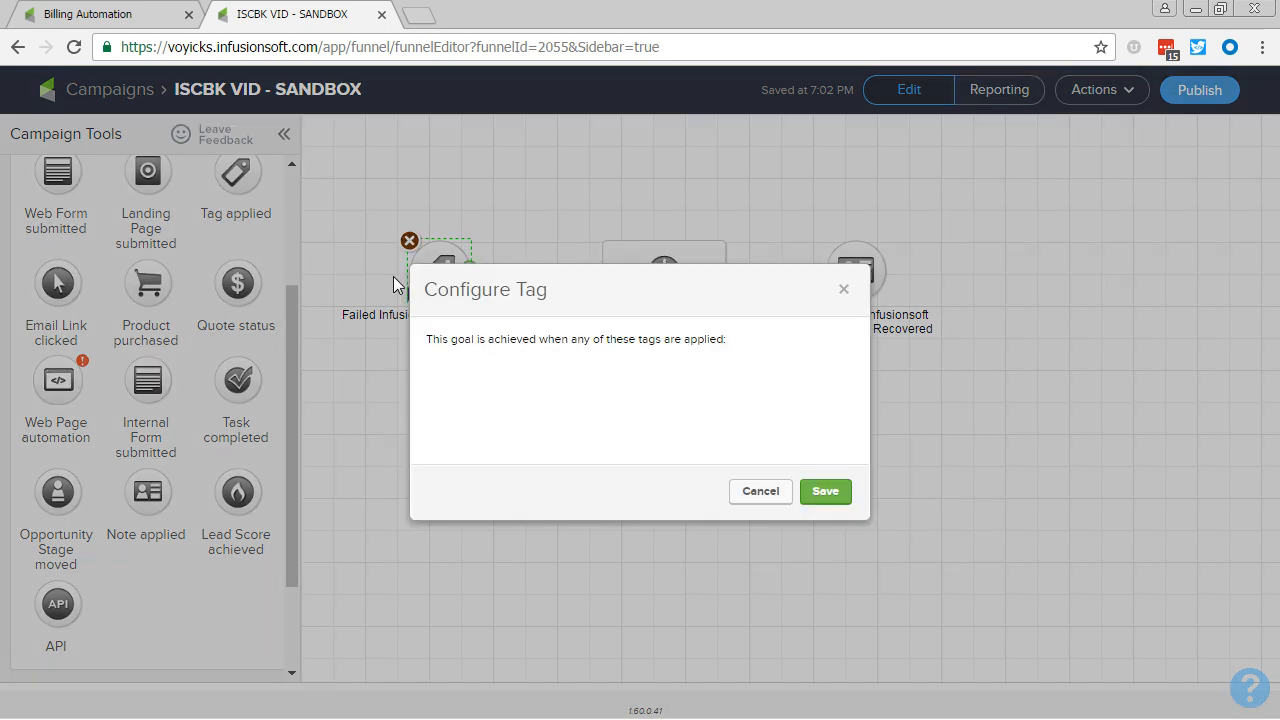
left_click(518, 385)
type("cookboo")
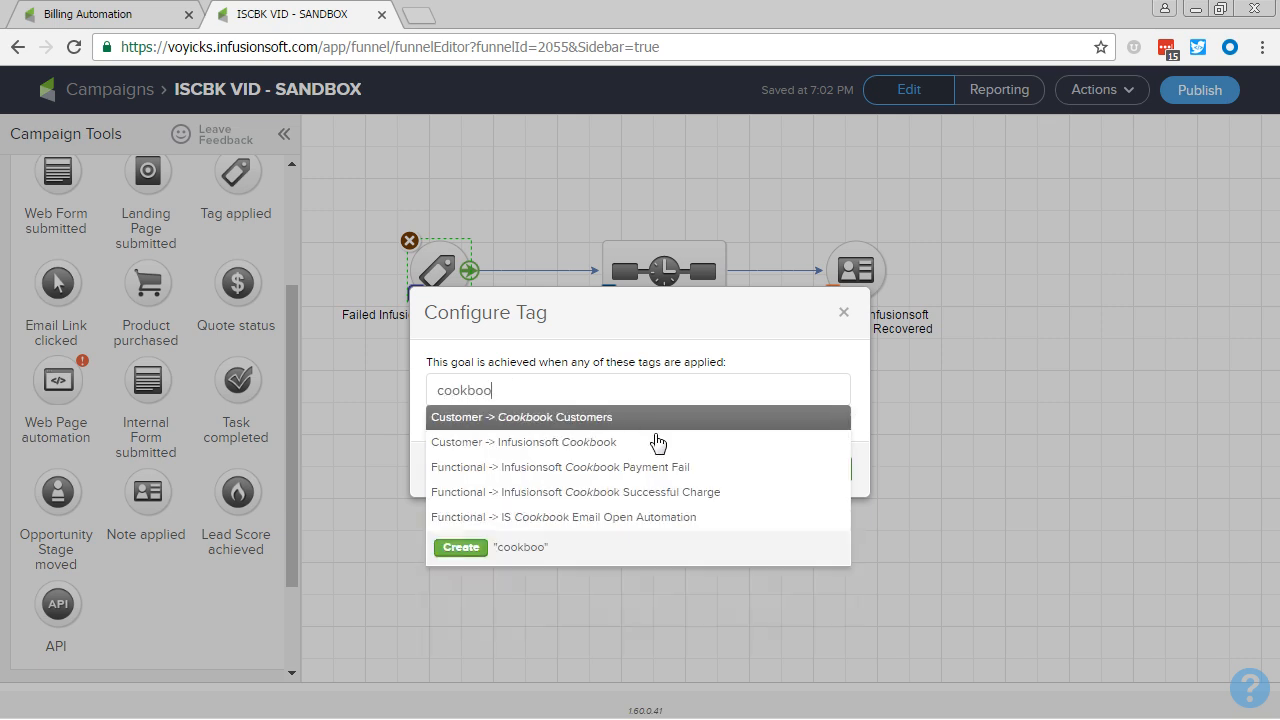
left_click(686, 467)
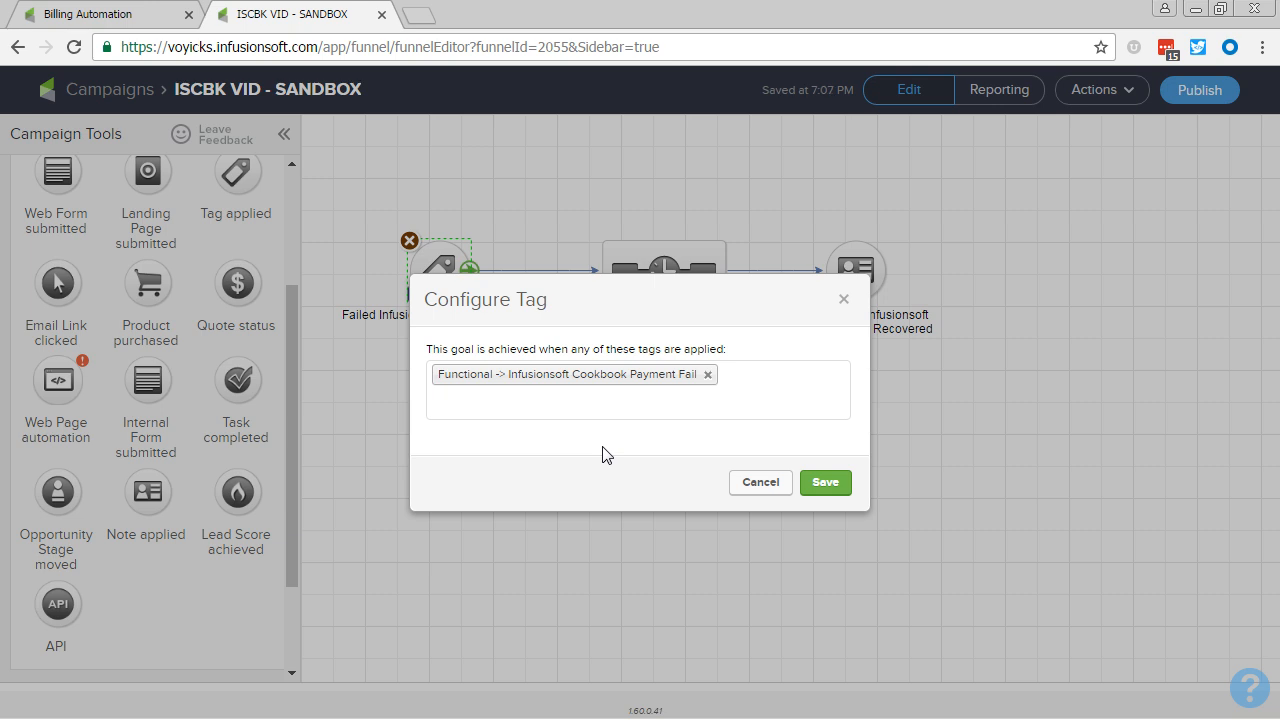
left_click(837, 489)
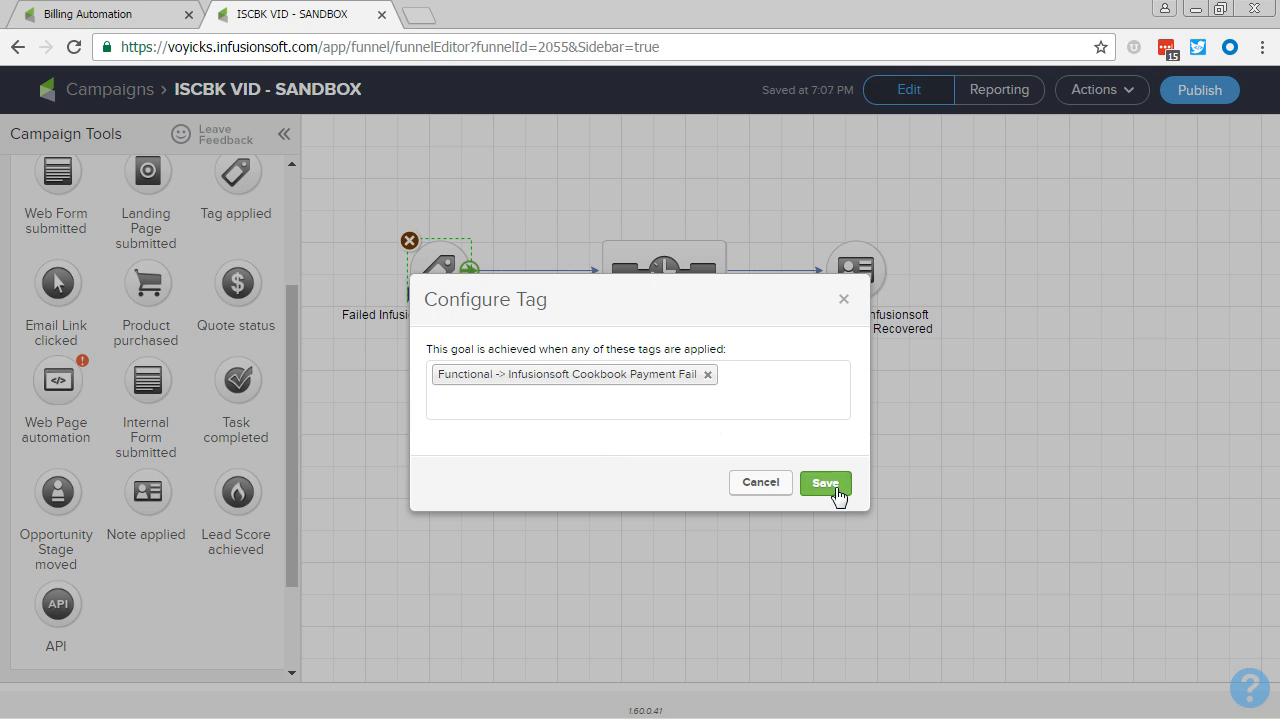
left_click(836, 500)
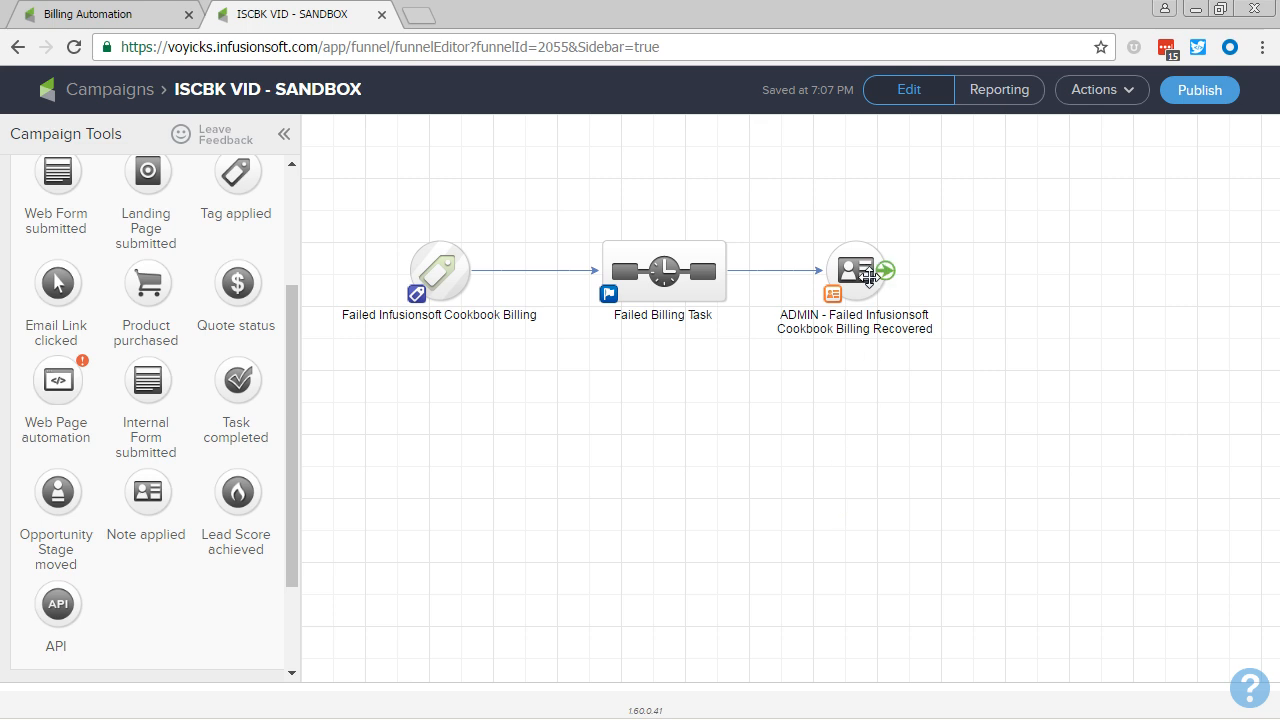
Step: In the ADMIN note goal, set the action type to UPDATE and the title to "Failed Cookbook Payment Recovered"
double_click(868, 277)
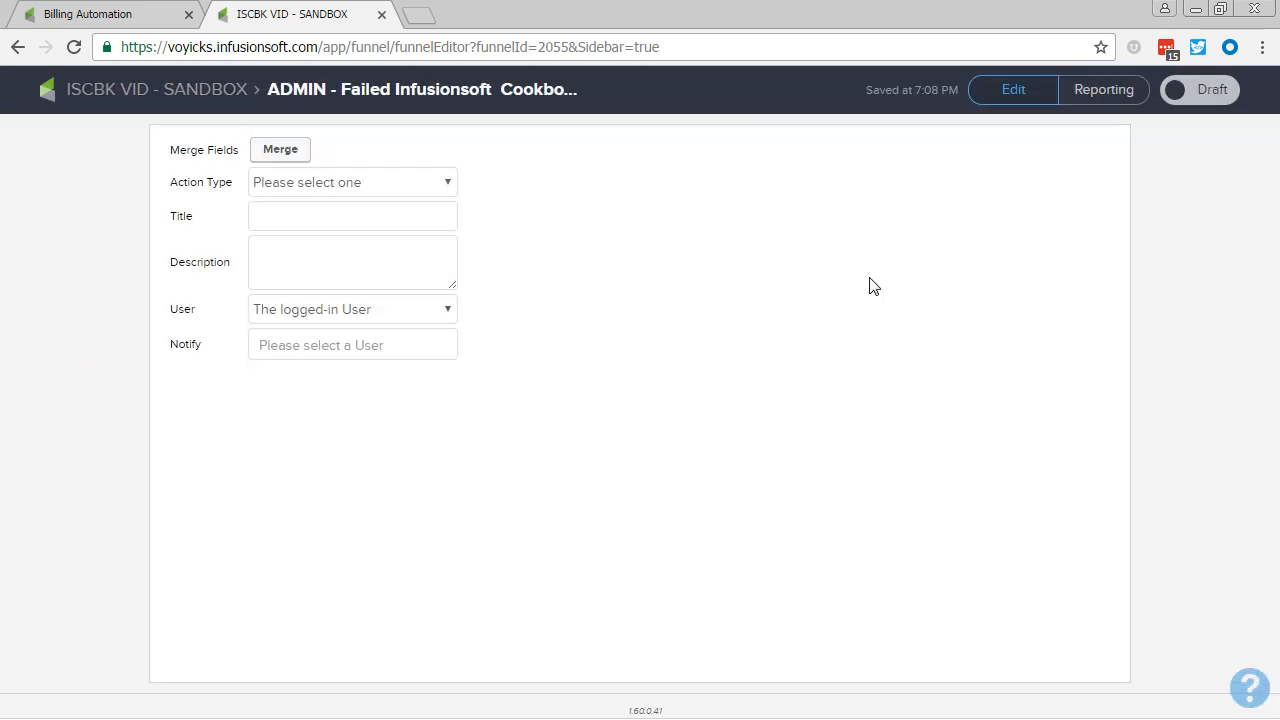
left_click(323, 184)
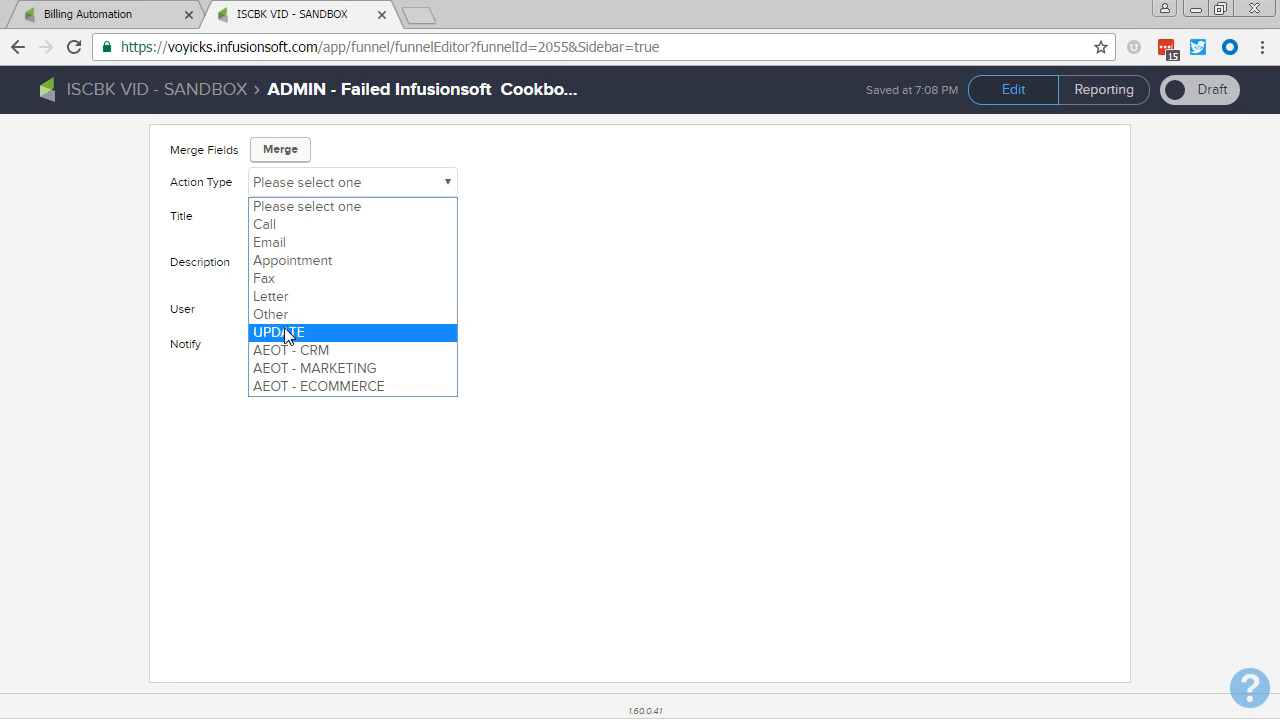
left_click(286, 334)
left_click(300, 189)
left_click(190, 213)
left_click(285, 220)
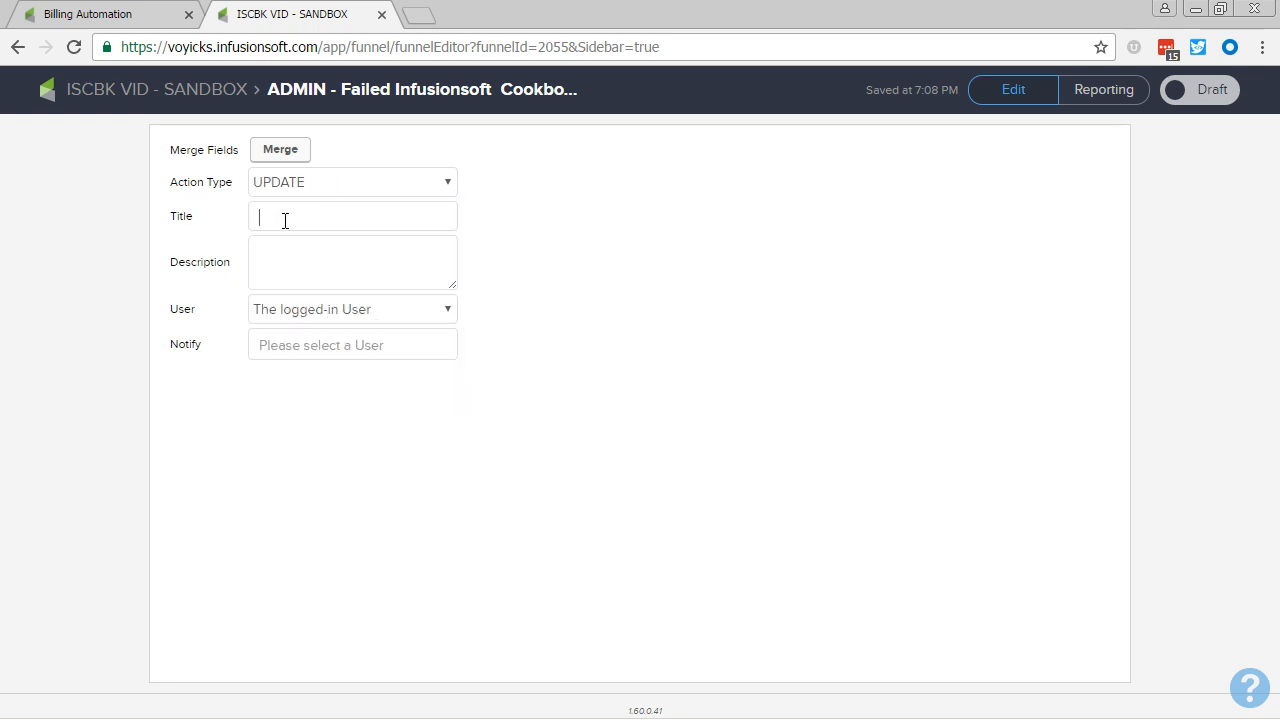
type("Failed Cookbook Paymet")
key("BackSpace")
type("nt Recovered")
Step: Enter the note description "~Contact.FirstName~'s cookbook payment failed and we were able to recover it." using the merge field, and take the note out of Draft
left_click(297, 256)
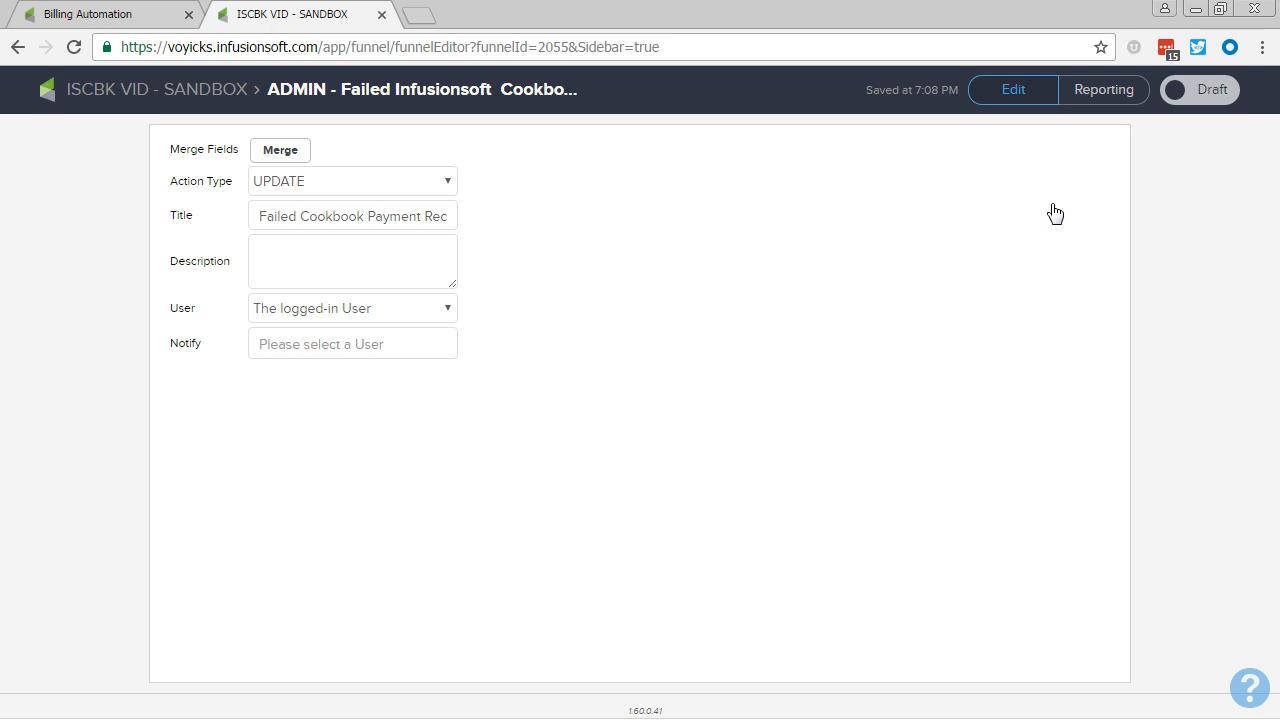
left_click(1008, 192)
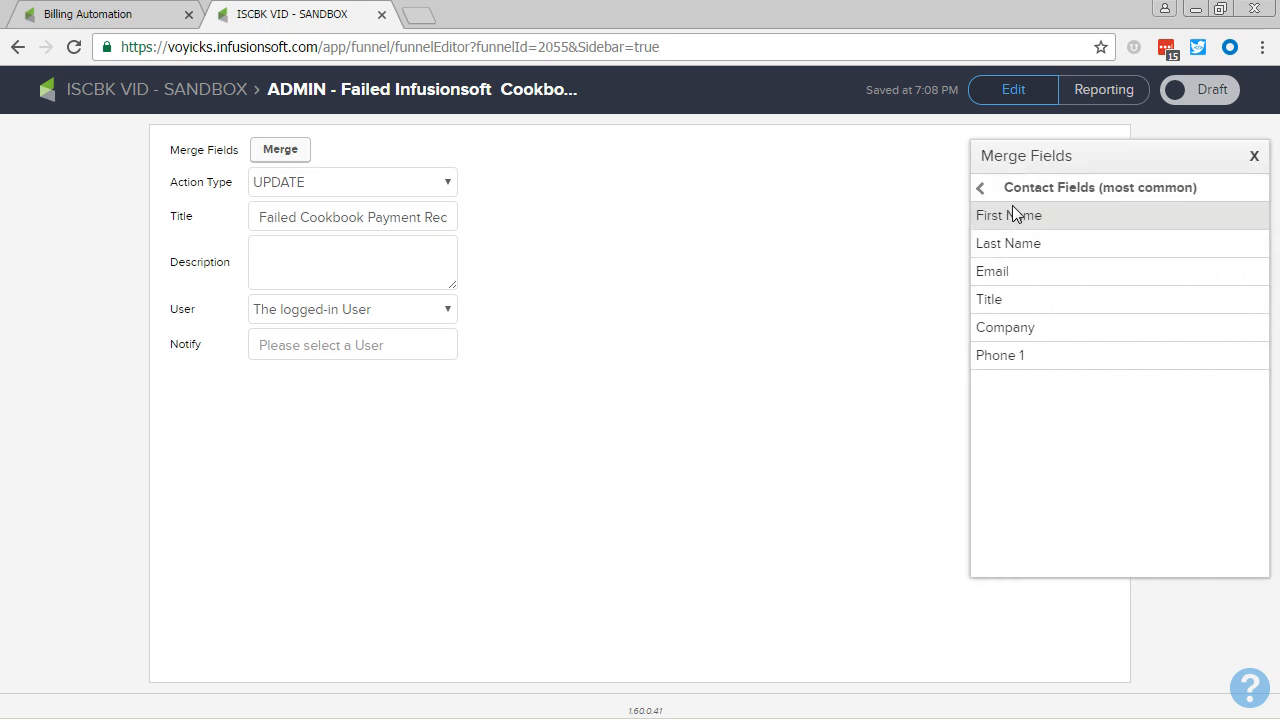
left_click(1010, 214)
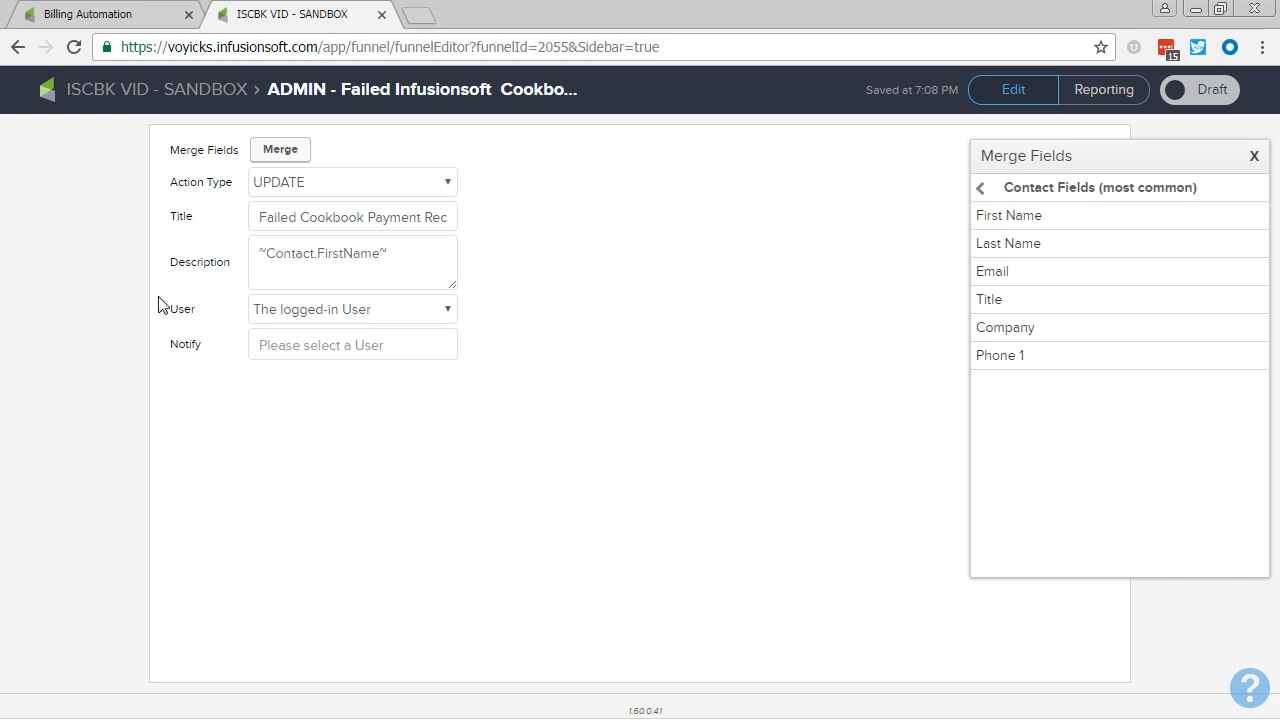
left_click(431, 250)
type("'s cookboko")
key("ctrl+BackSpace")
type("cookbook payment")
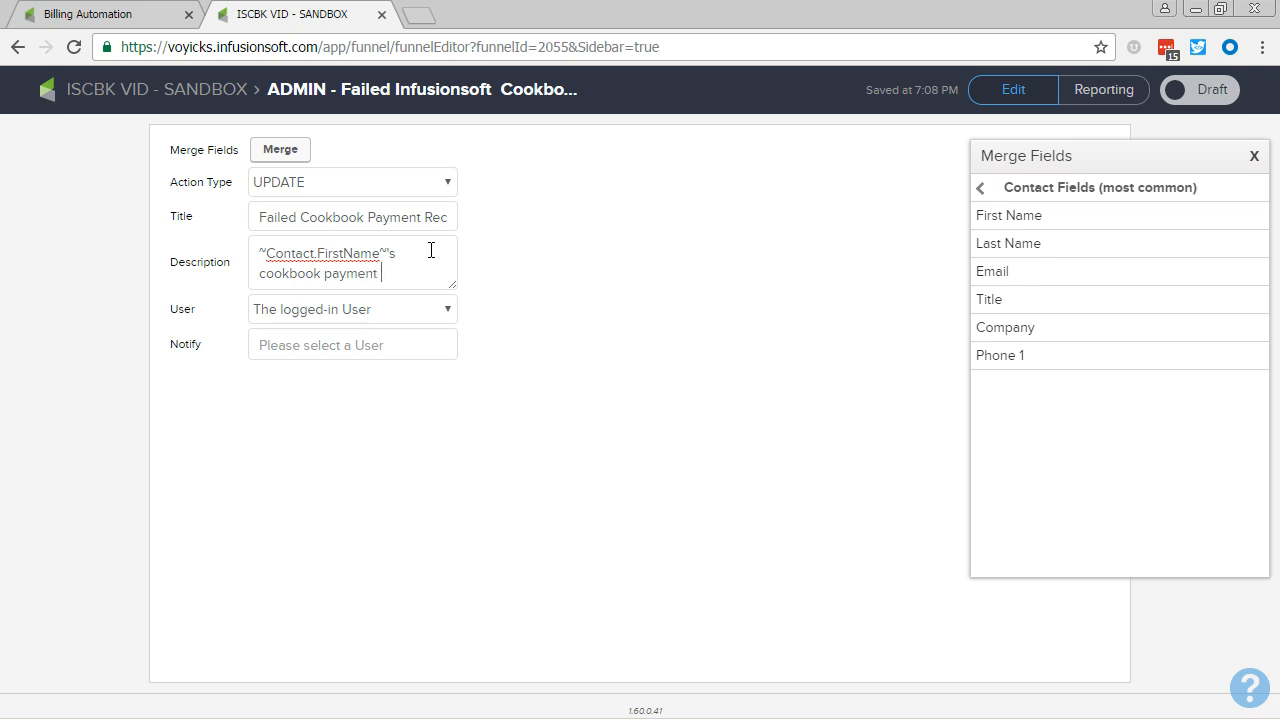
type(" failed and we were able to recover it.")
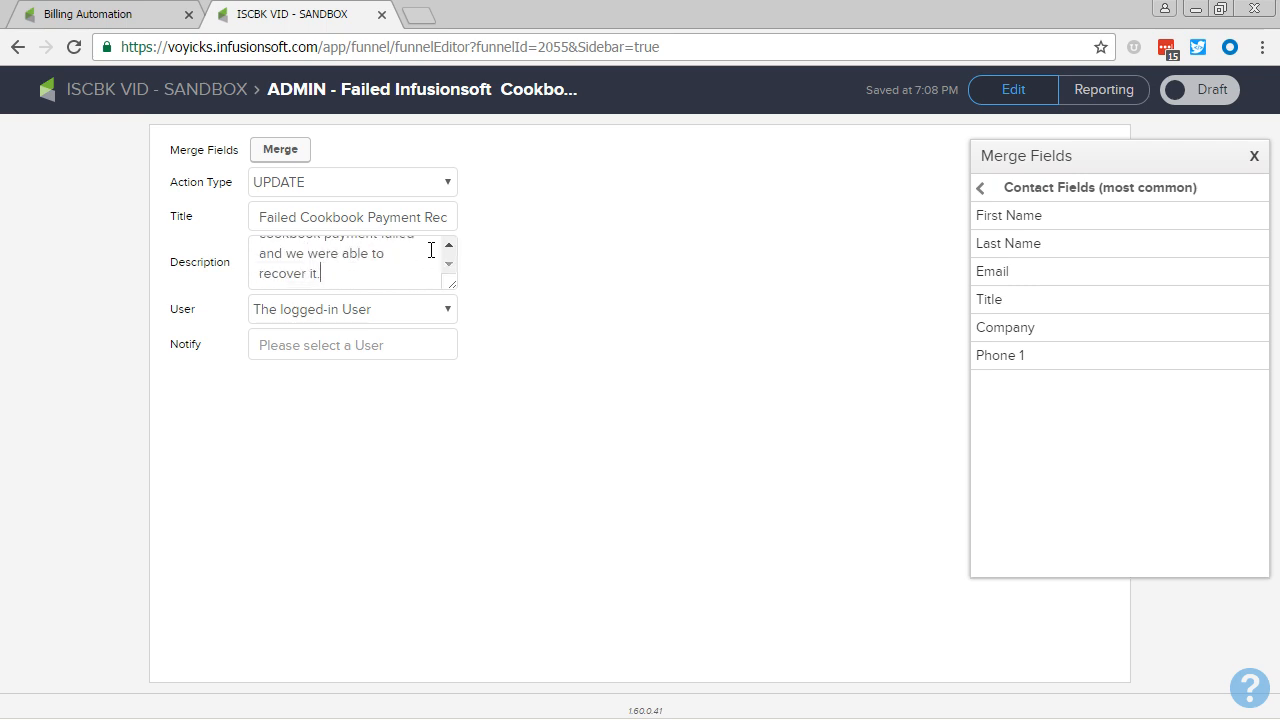
left_click(1200, 90)
left_click(150, 92)
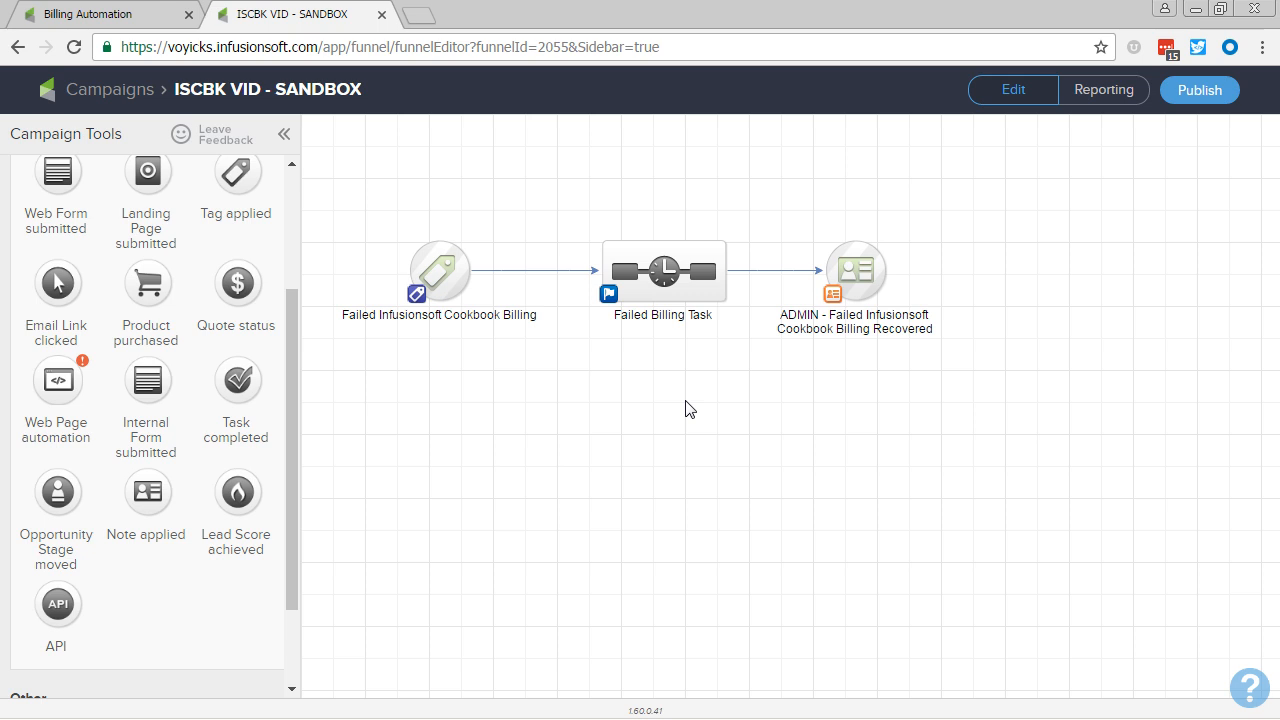
Step: In the Failed Billing Task sequence, add a tag step after Start that removes "Functional -> Infusionsoft Cookbook Payment Fail"
double_click(652, 288)
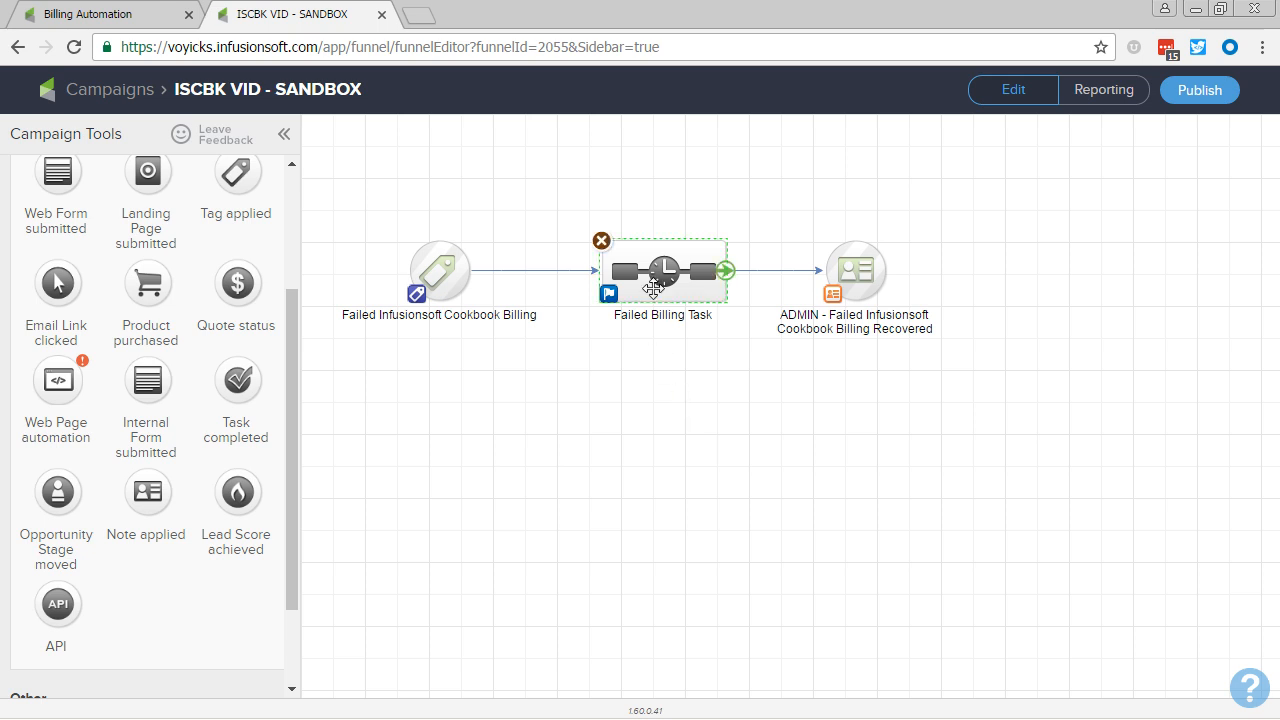
scroll(200, 446, "down", 2)
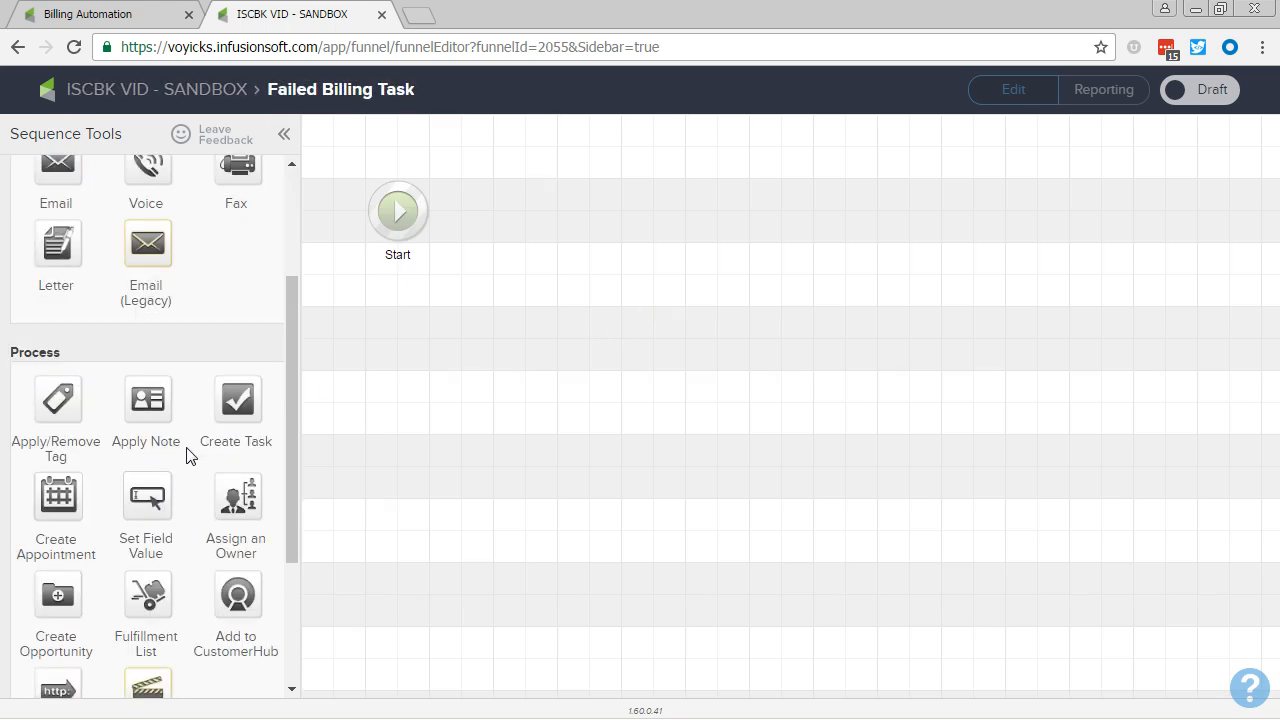
left_click_drag(58, 405, 519, 208)
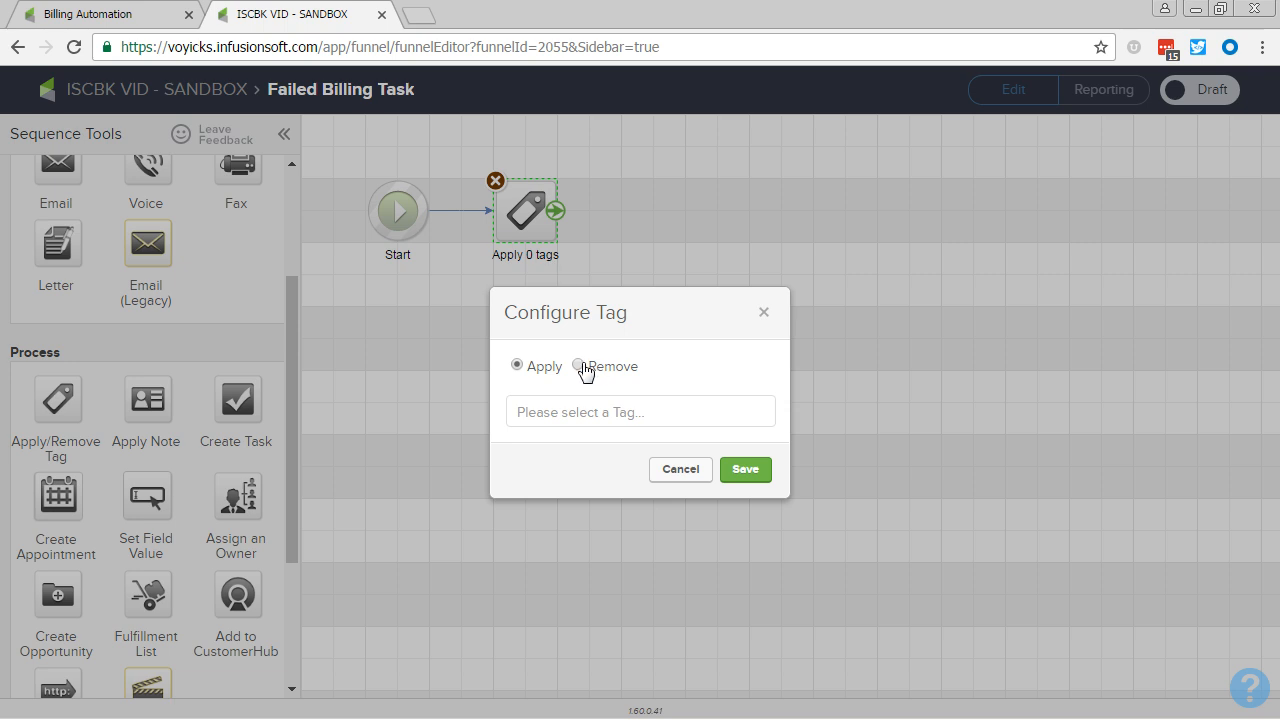
left_click(579, 366)
left_click(596, 407)
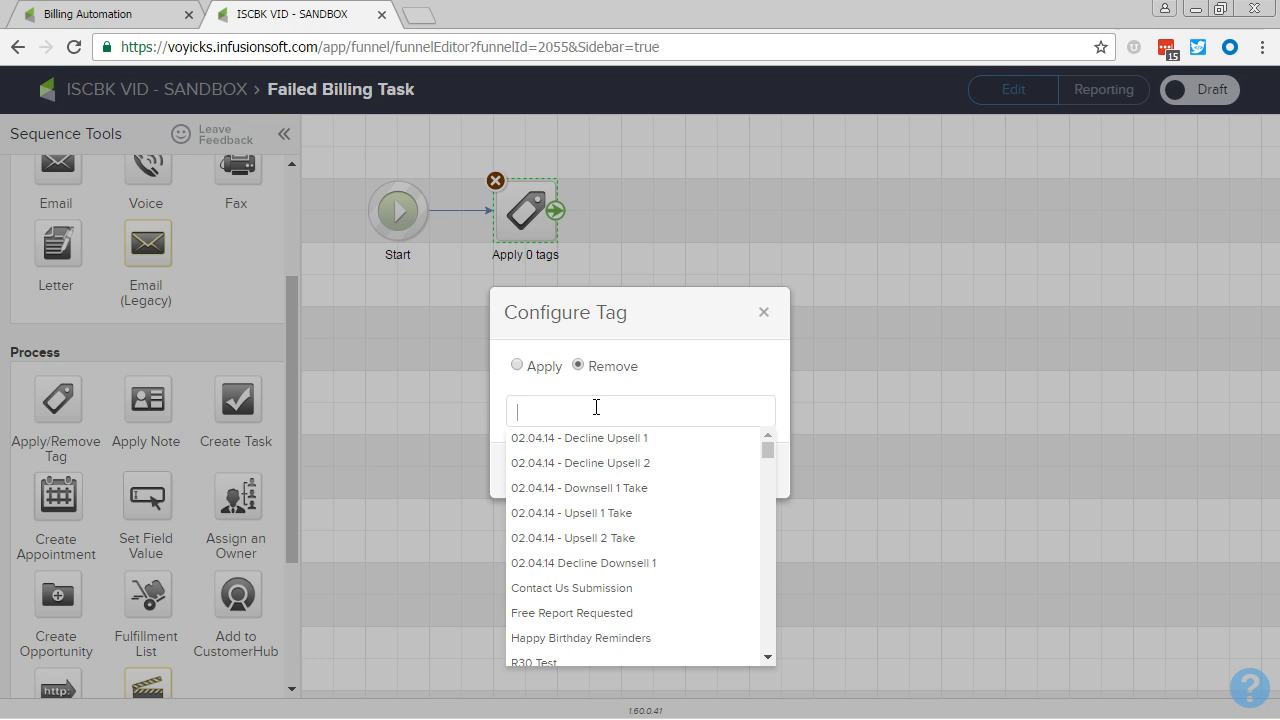
type("coo")
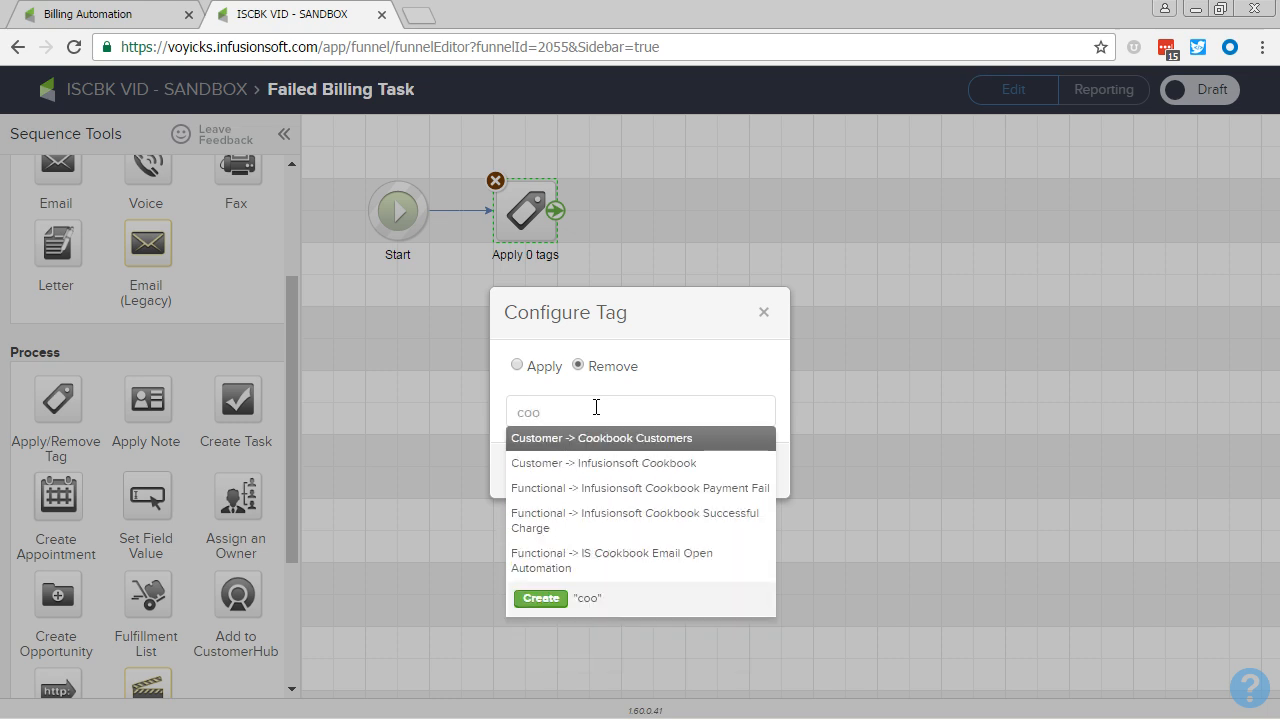
left_click(649, 488)
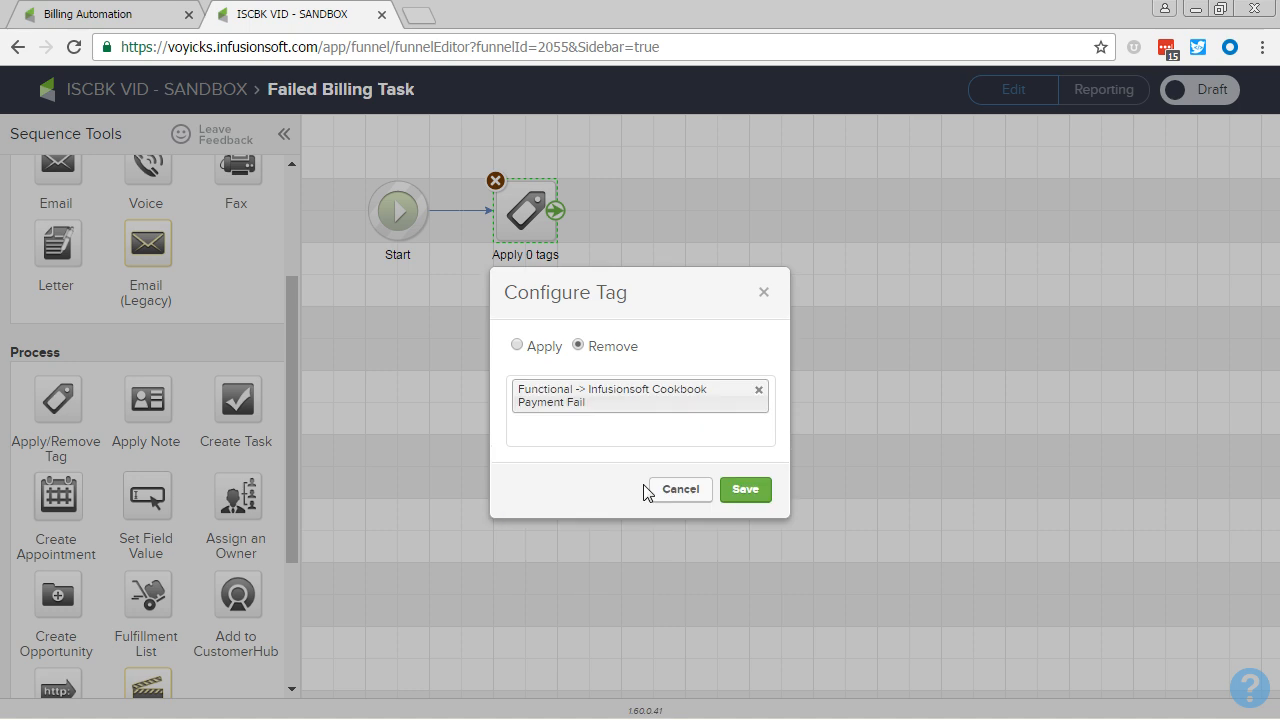
left_click(742, 490)
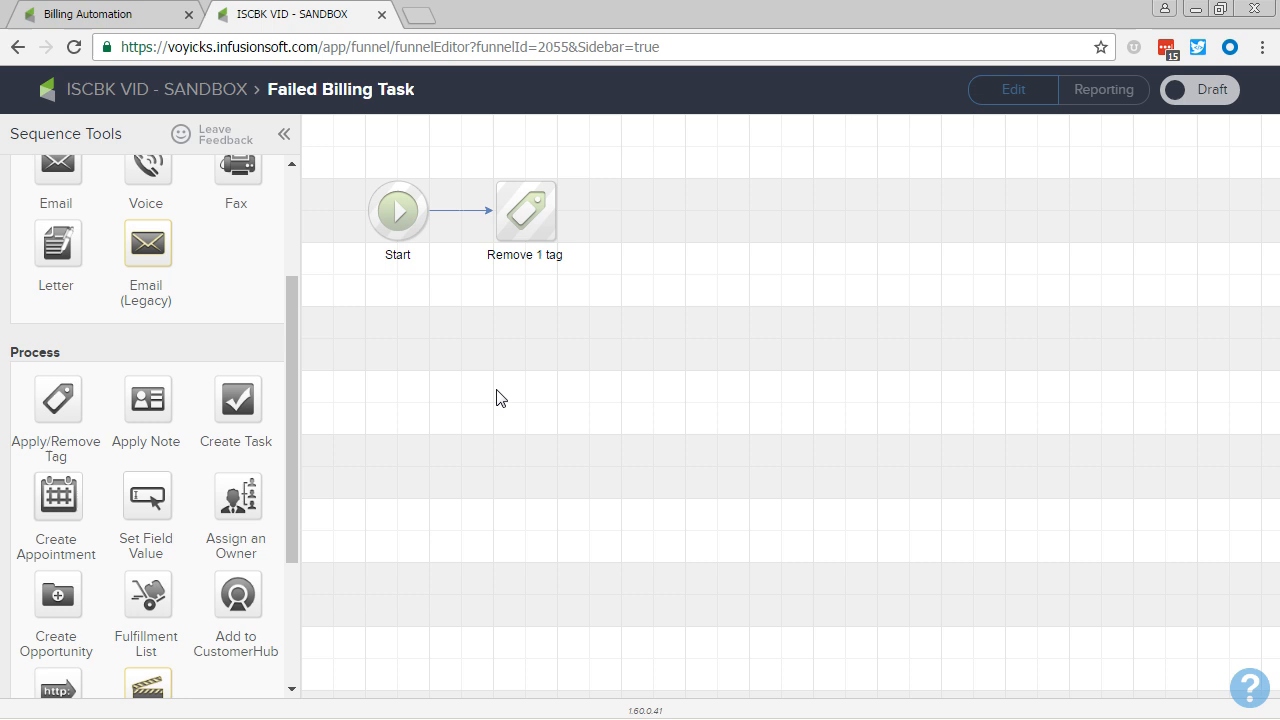
Step: Add a Create Task step after the tag removal step and name it "Failed Billing Task"
left_click_drag(224, 418, 654, 212)
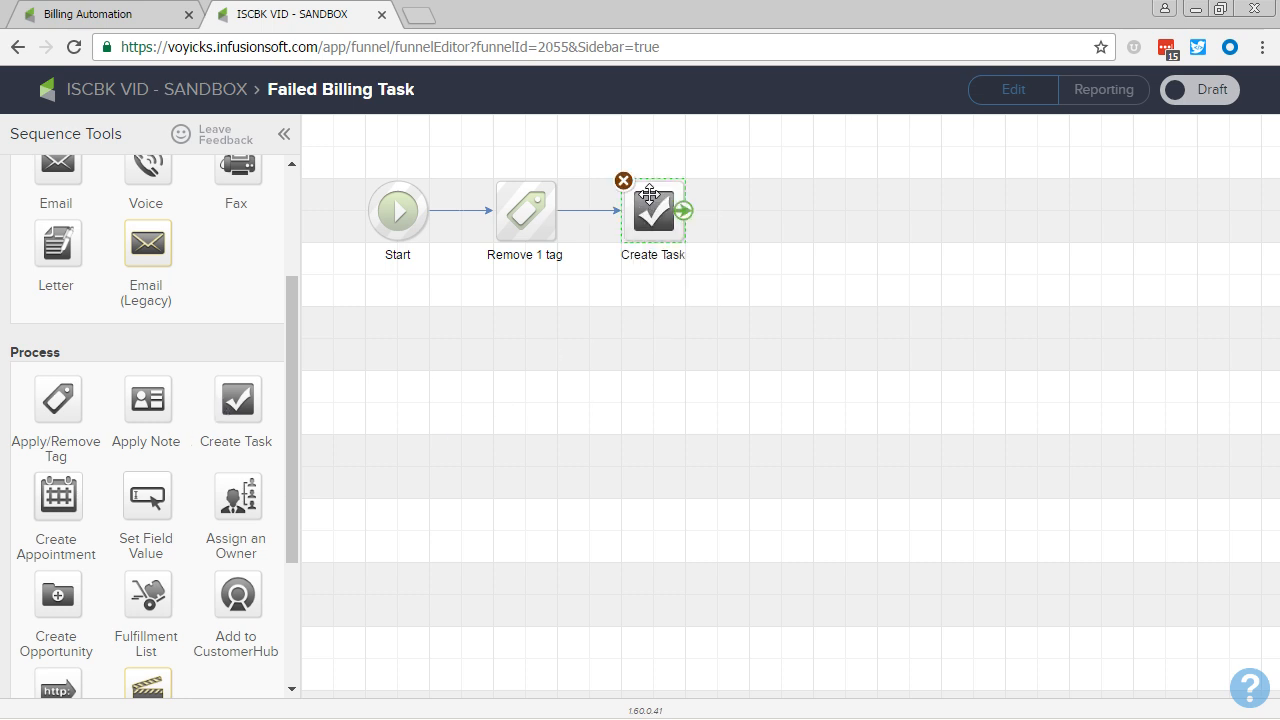
double_click(654, 256)
type("Failed Billing Task")
left_click(685, 314)
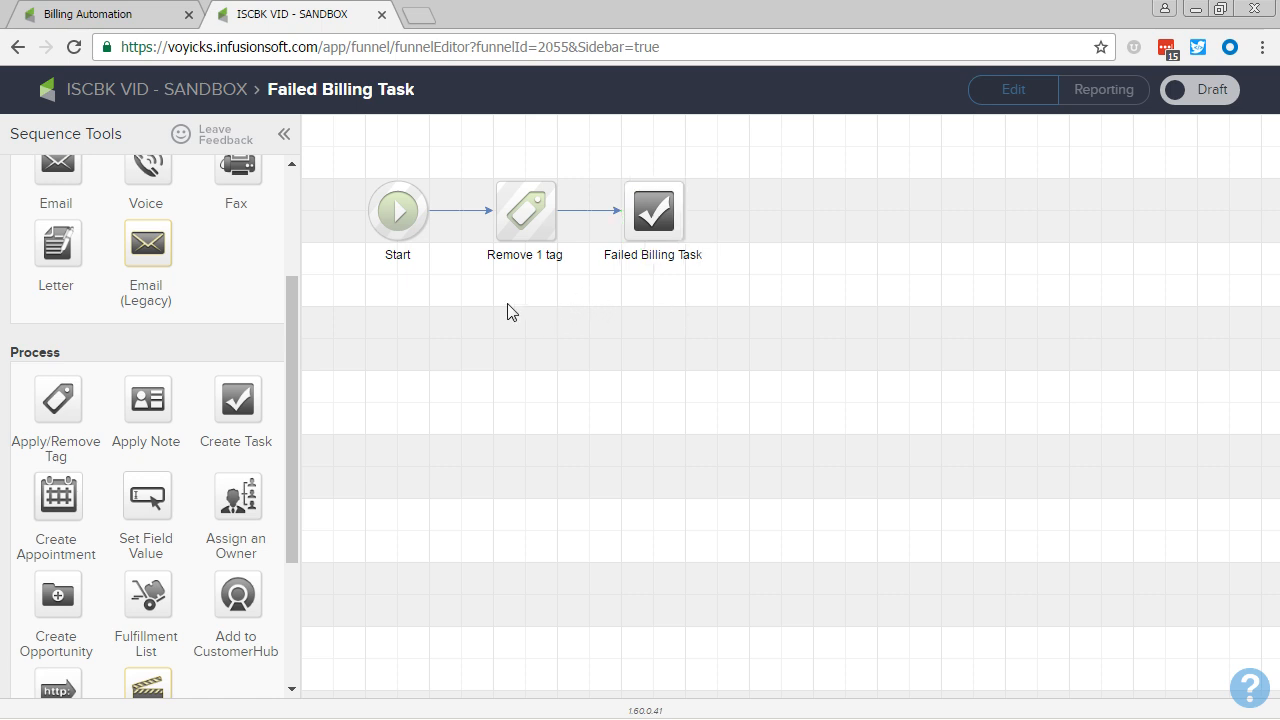
Step: Return to the main campaign canvas and select the ADMIN note goal's label text
left_click(207, 93)
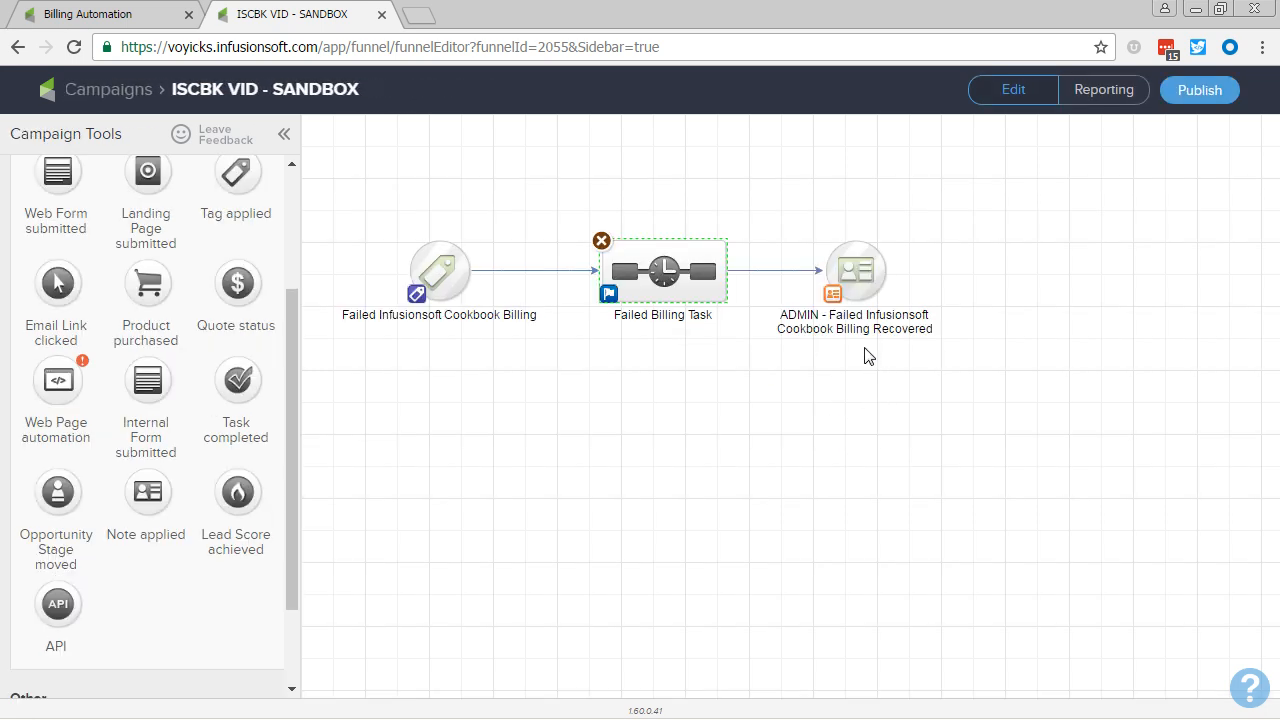
double_click(865, 334)
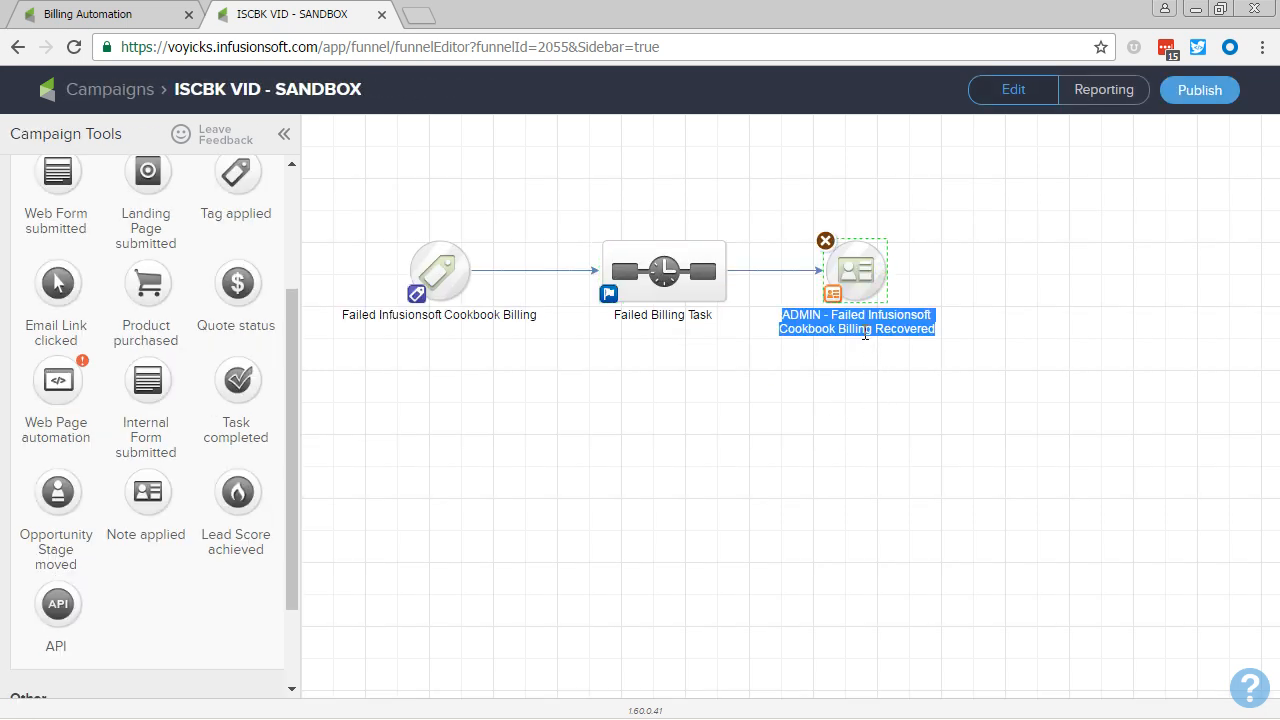
left_click(822, 420)
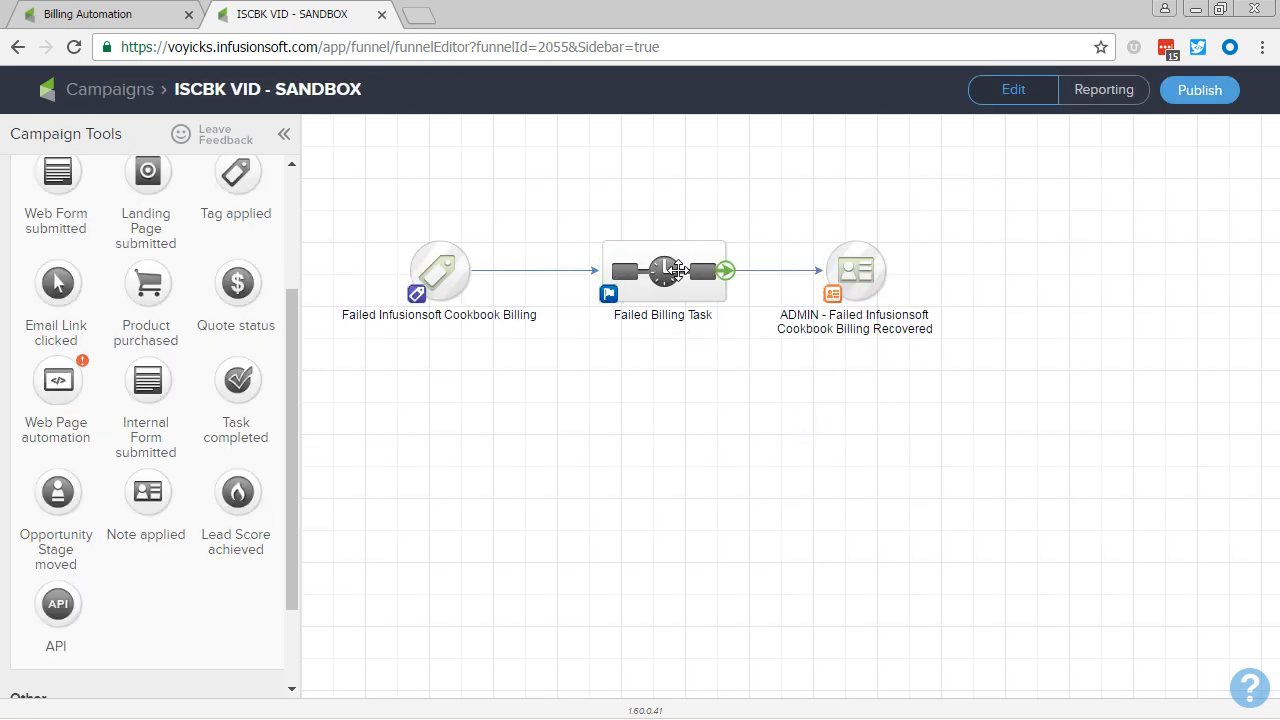
Step: Open the Failed Billing Task step inside the sequence and set its task type to Call
left_click(680, 278)
double_click(680, 278)
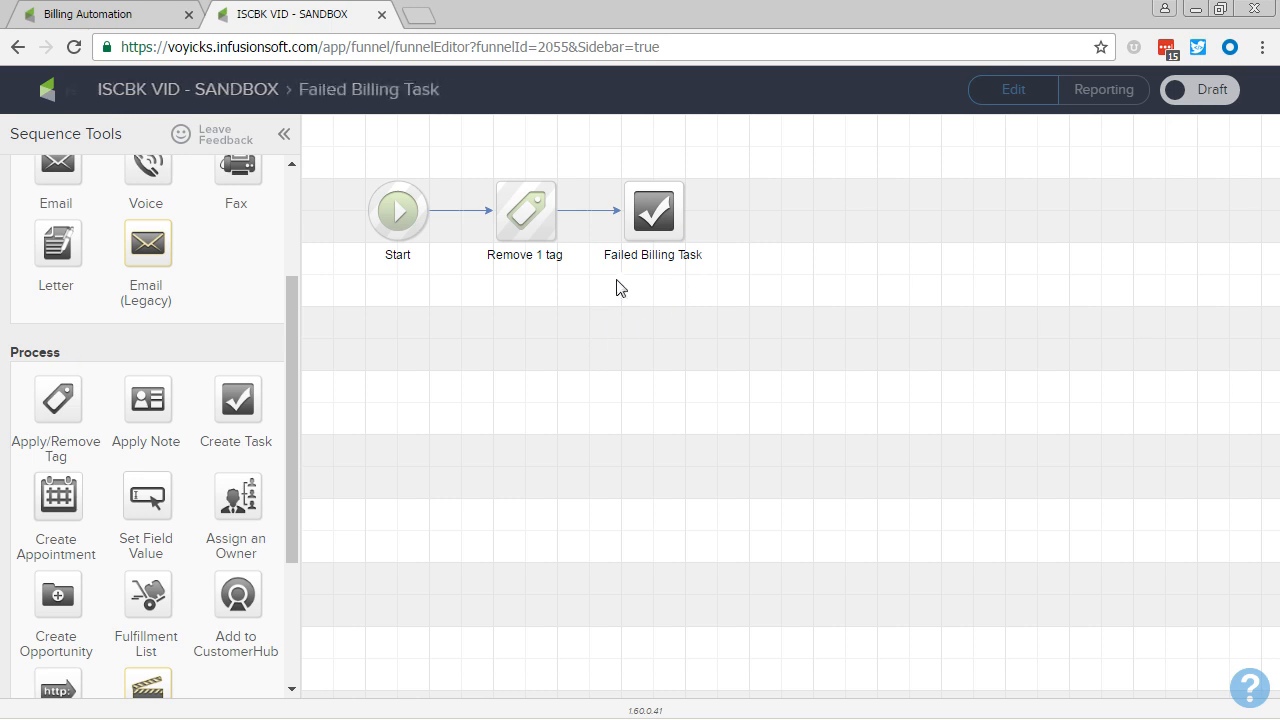
left_click(655, 228)
double_click(655, 228)
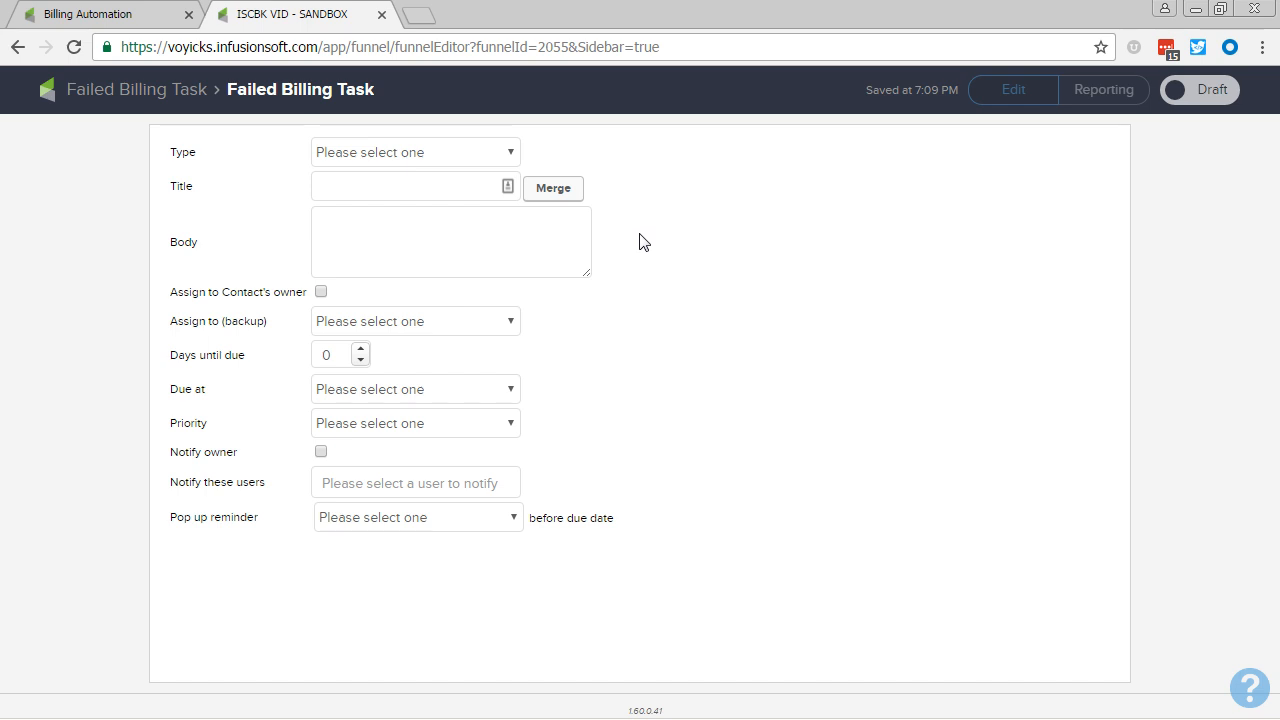
left_click(415, 153)
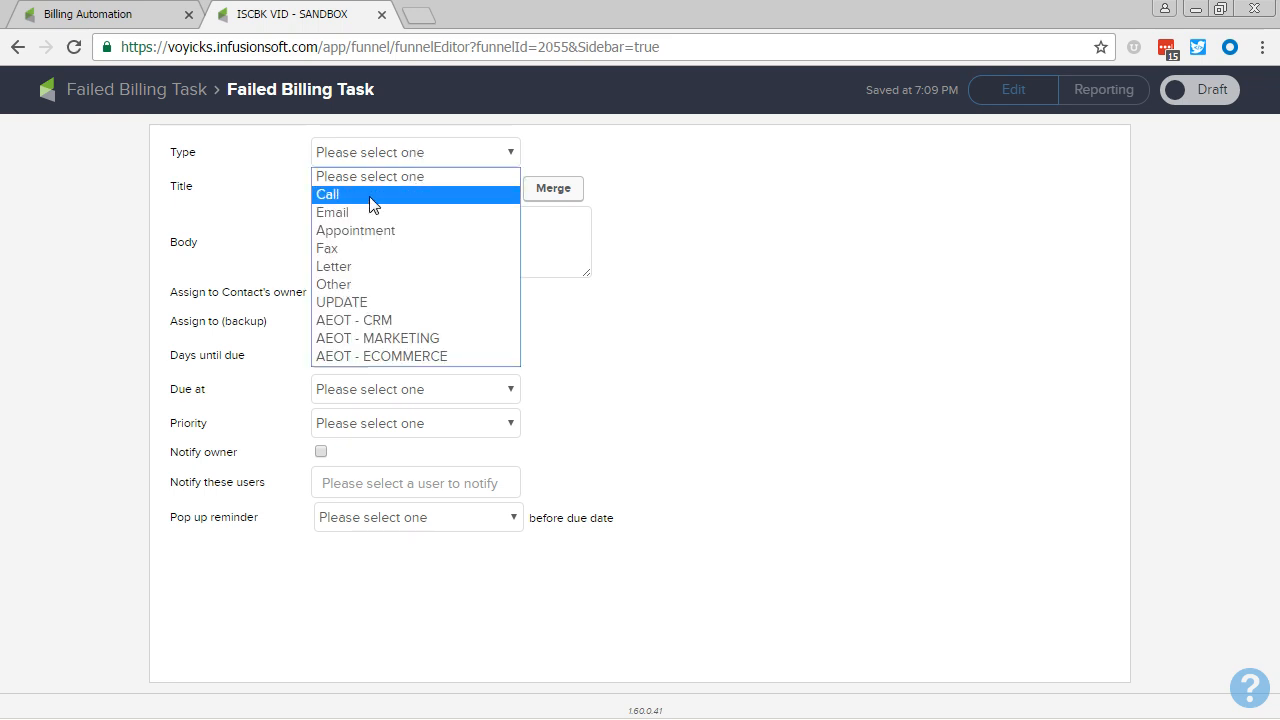
left_click(370, 196)
Step: Title the task "FAILED PAYMENT - " followed by the contact's First Name and Last Name merge fields
left_click(378, 185)
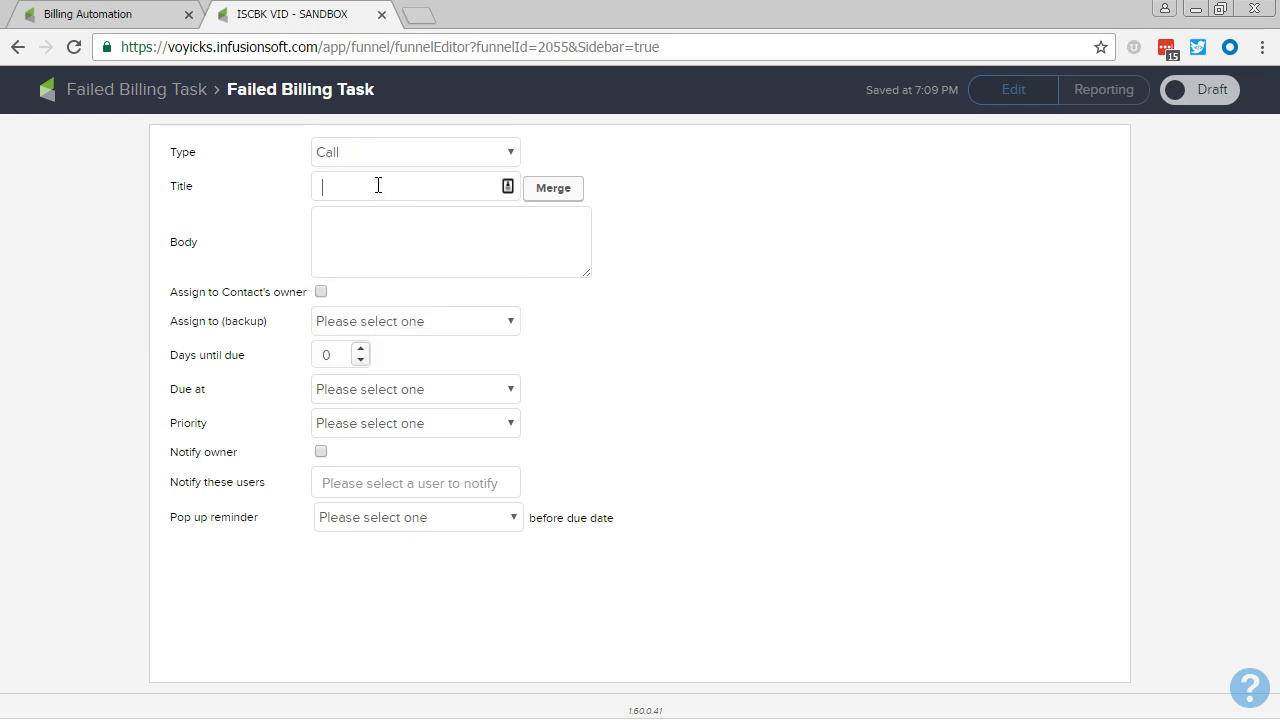
type("FAILED PAYMENT -")
left_click(560, 192)
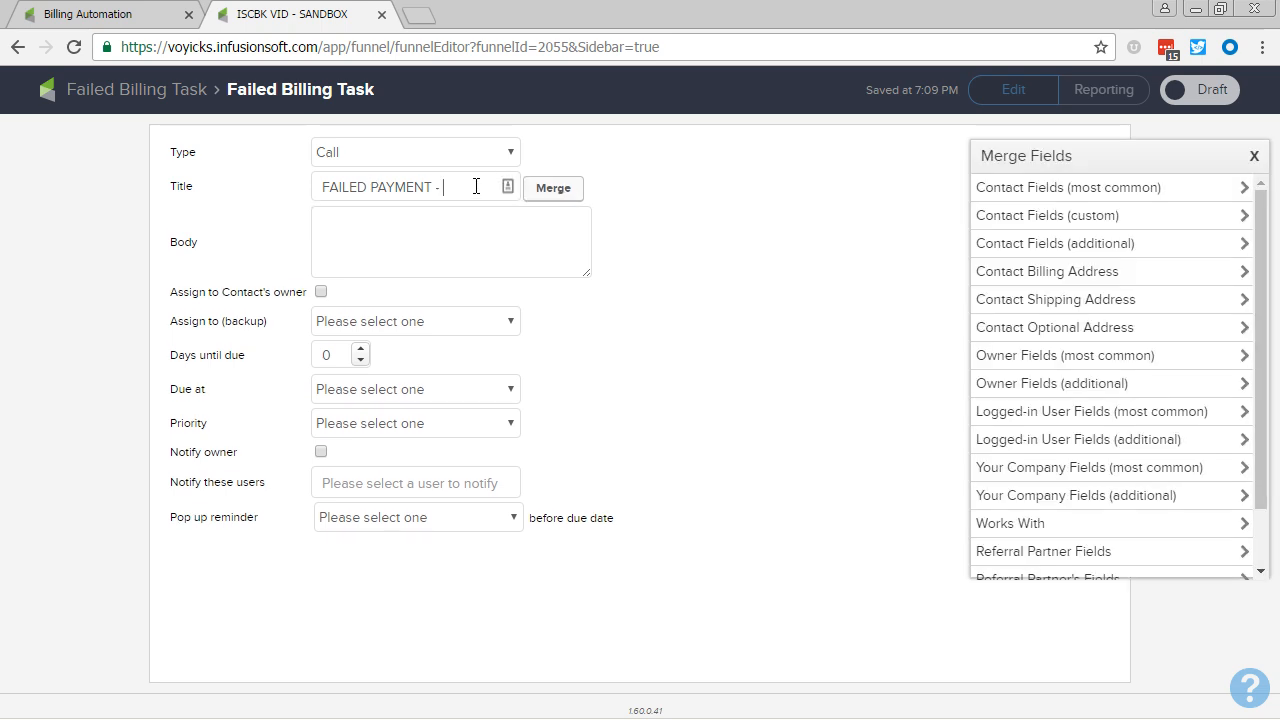
left_click(1040, 188)
left_click(1023, 230)
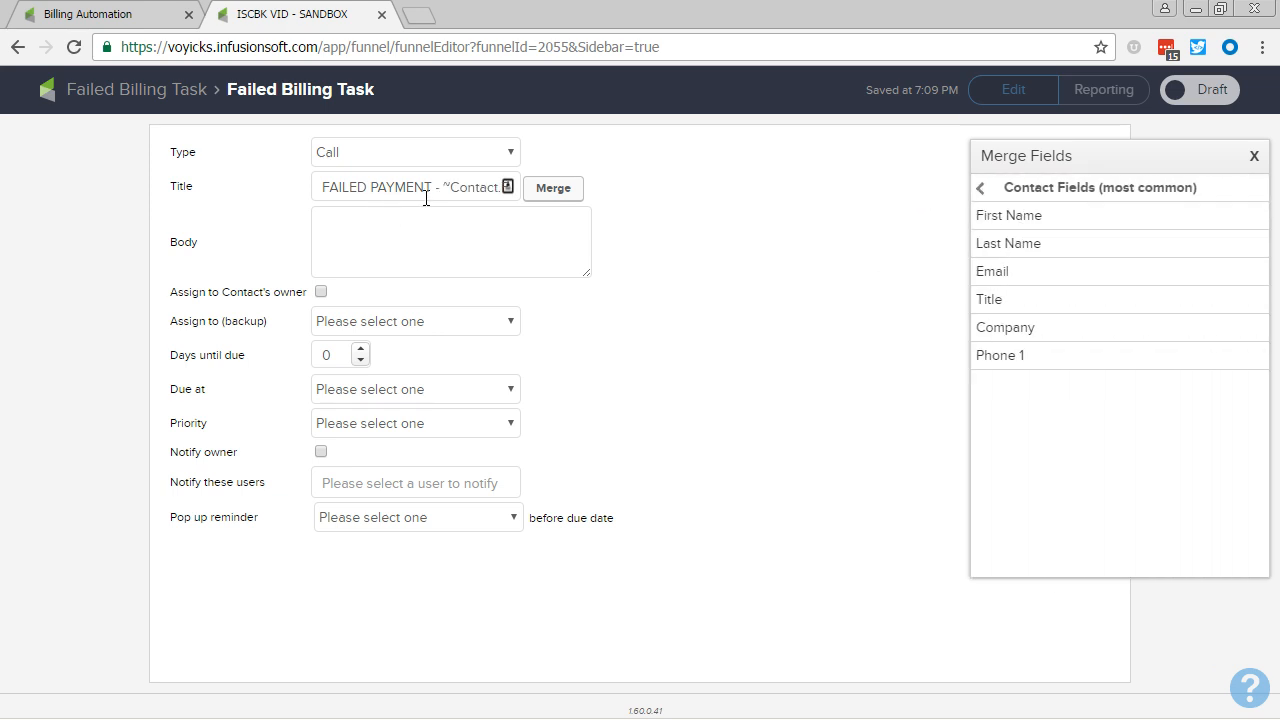
key("End")
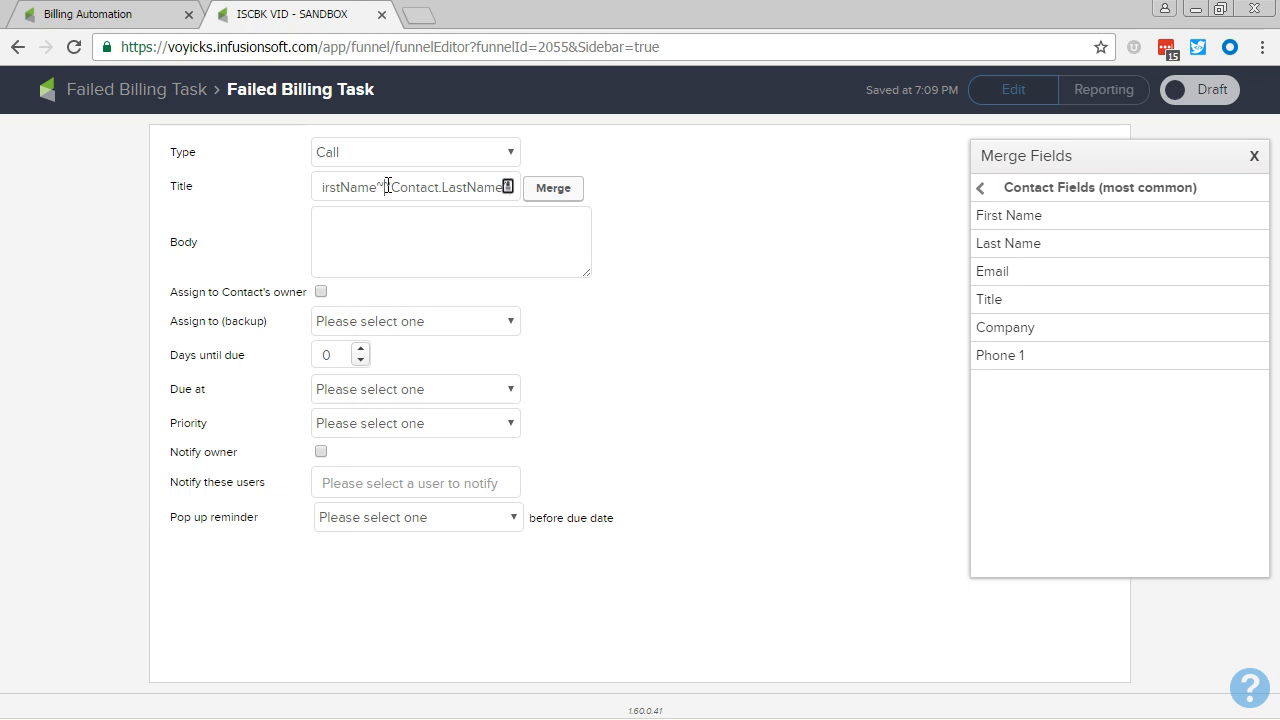
Step: Begin the task body with the contact's First Name and Last Name merge fields followed by "'s recent payment for the Infusionsoft Cookbook failed."
left_click(403, 221)
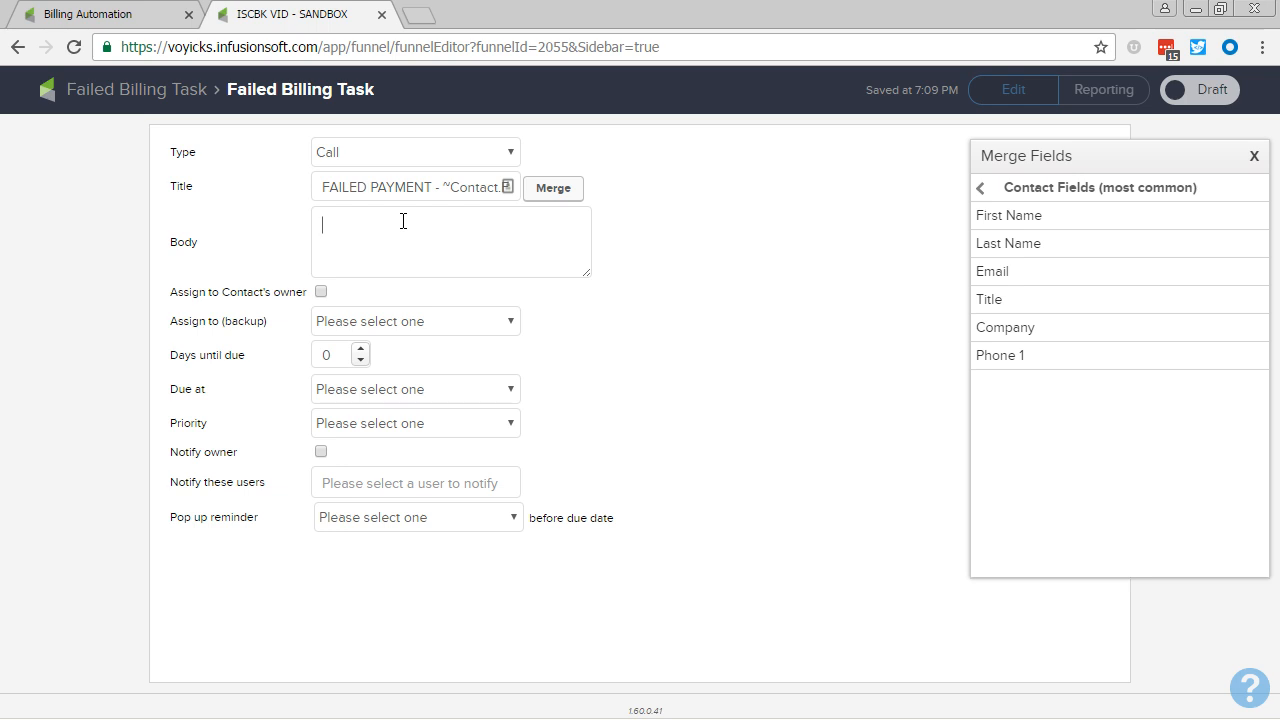
left_click(988, 220)
left_click(991, 245)
left_click(451, 224)
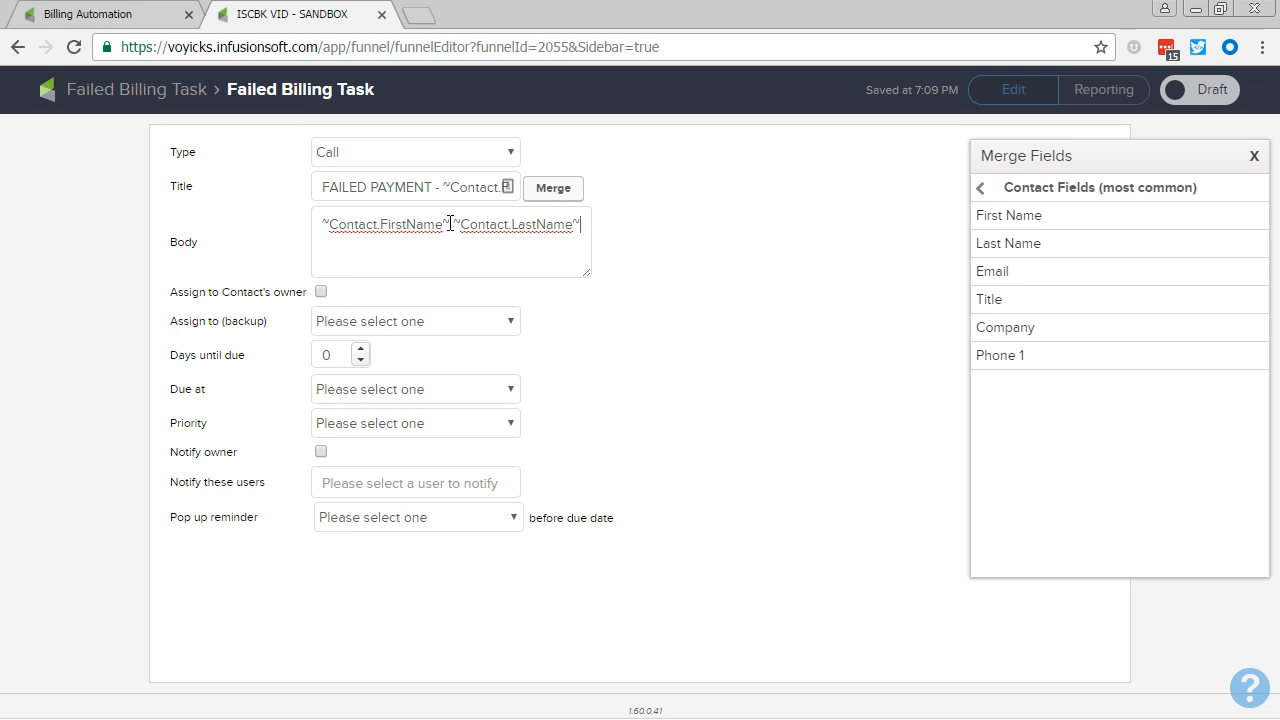
key("End")
type("'s re")
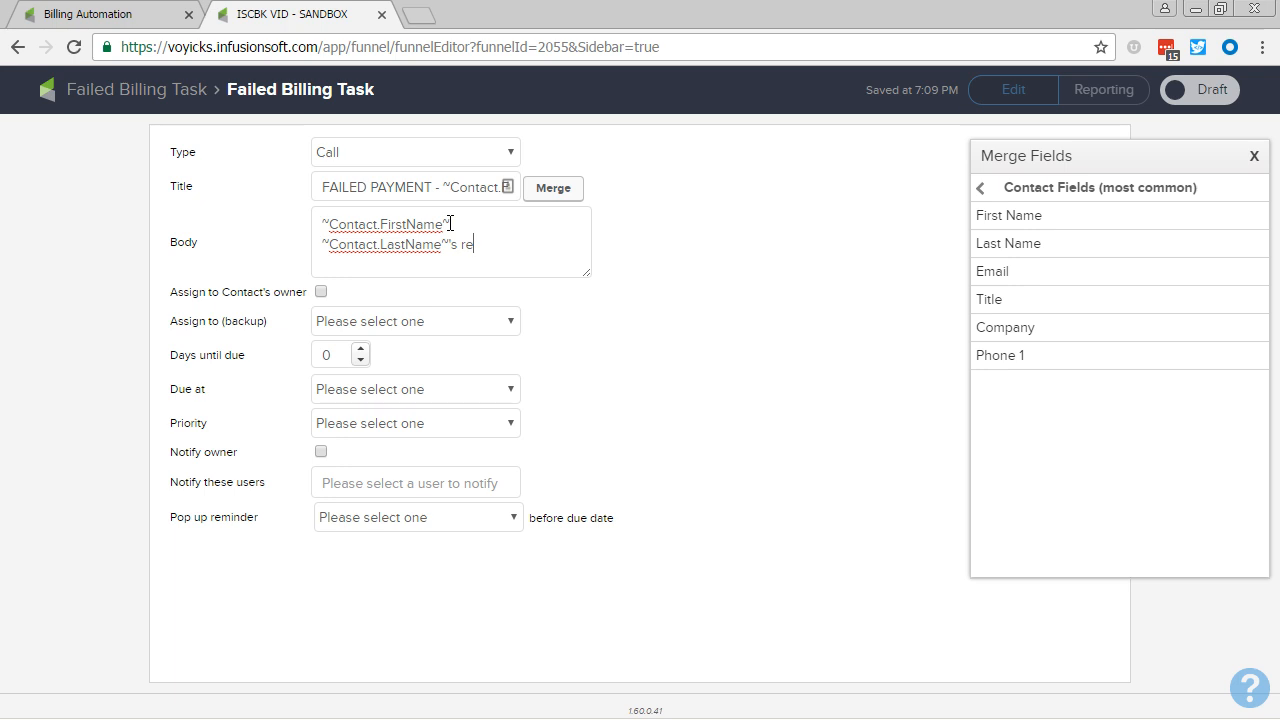
type("cent payment for the In")
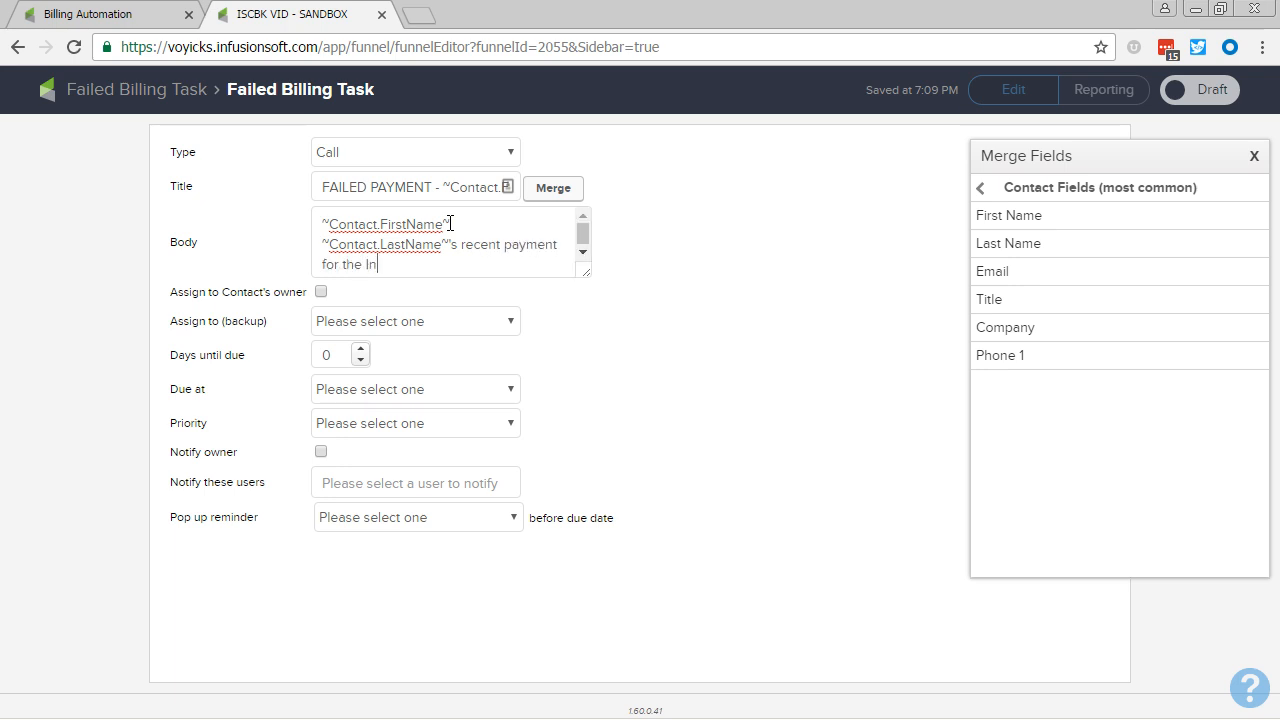
type("fusionsoft Cookbook failed. P")
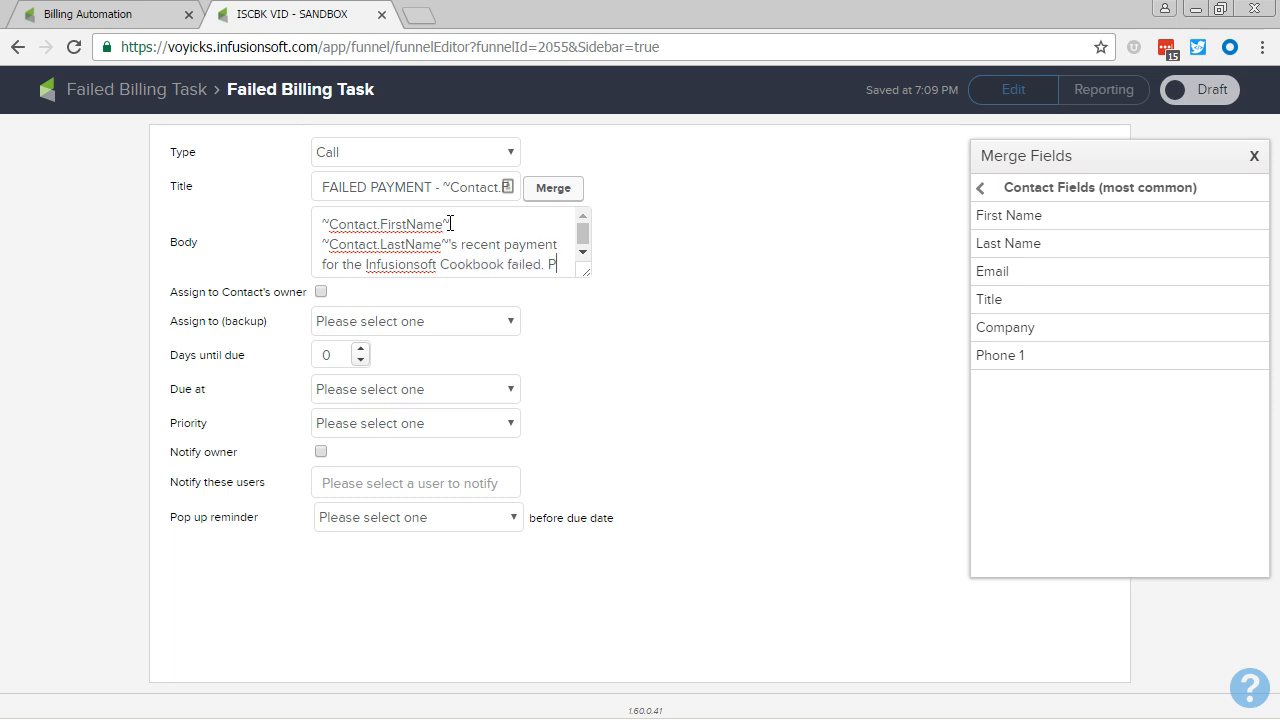
Step: Continue the task body with "Call them at", the Phone 1 merge field and "and collect payment."
key("BackSpace")
type("Call them at")
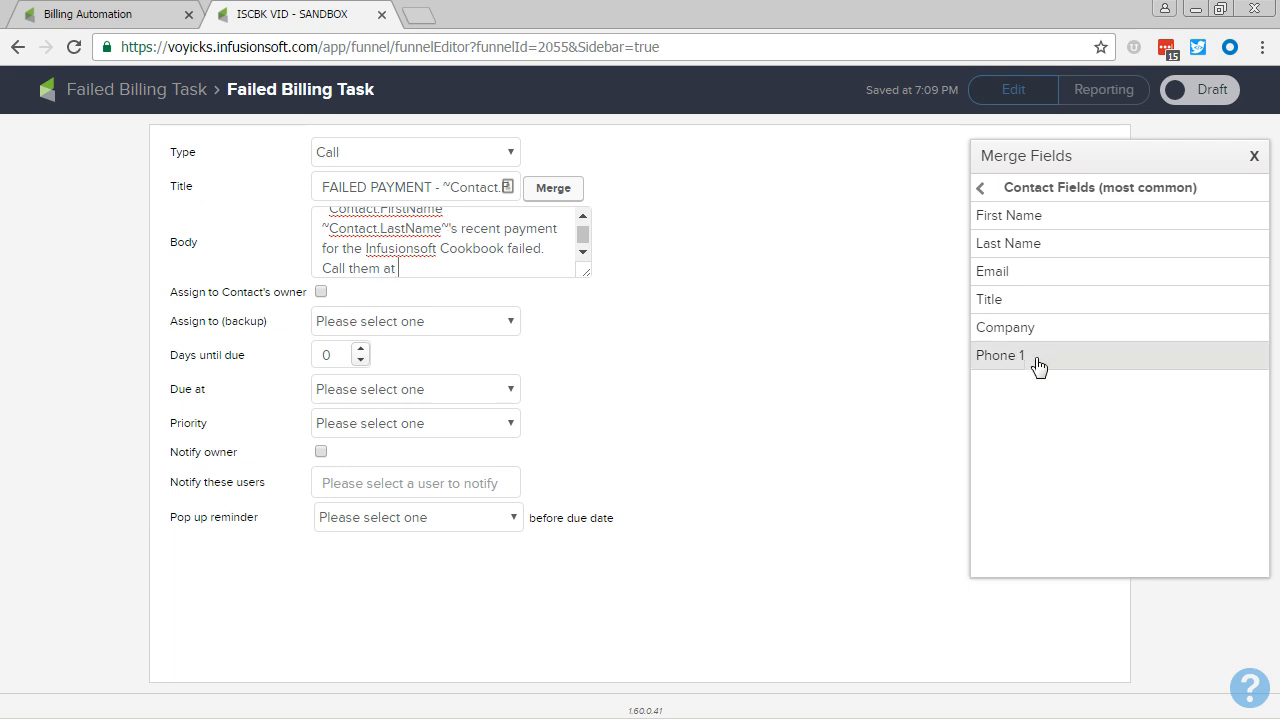
left_click(988, 354)
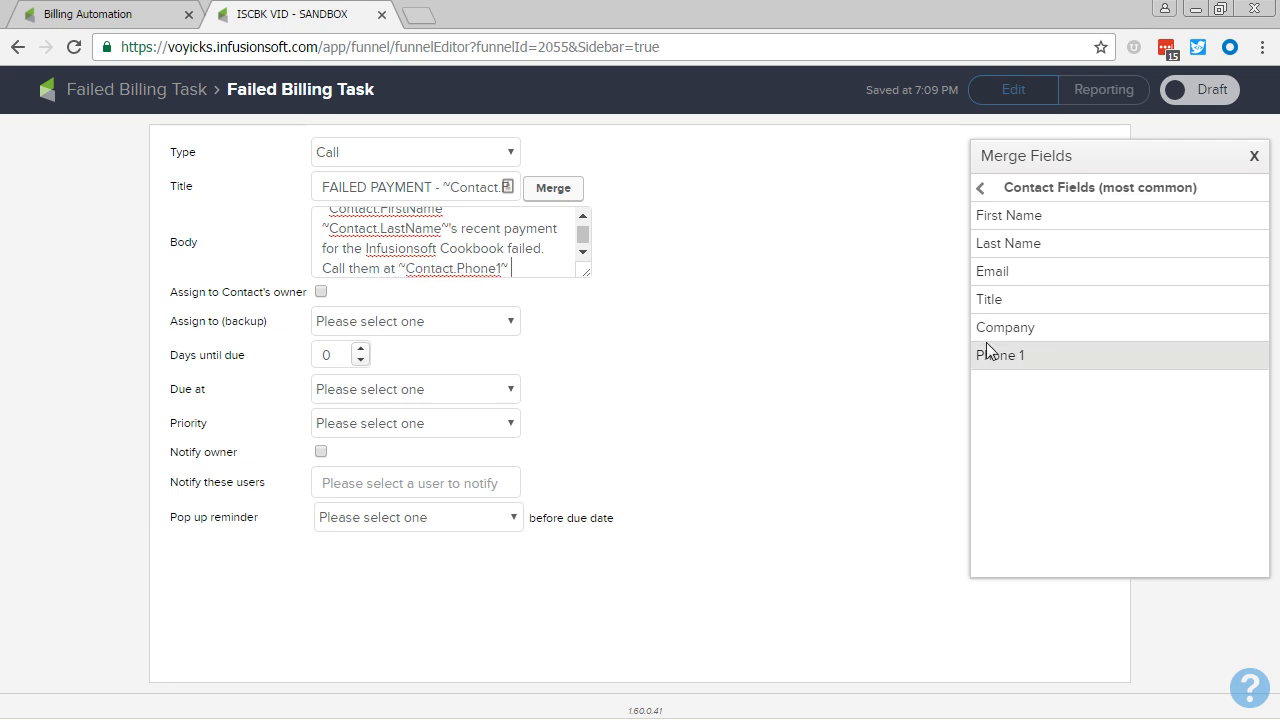
type("and collect pa")
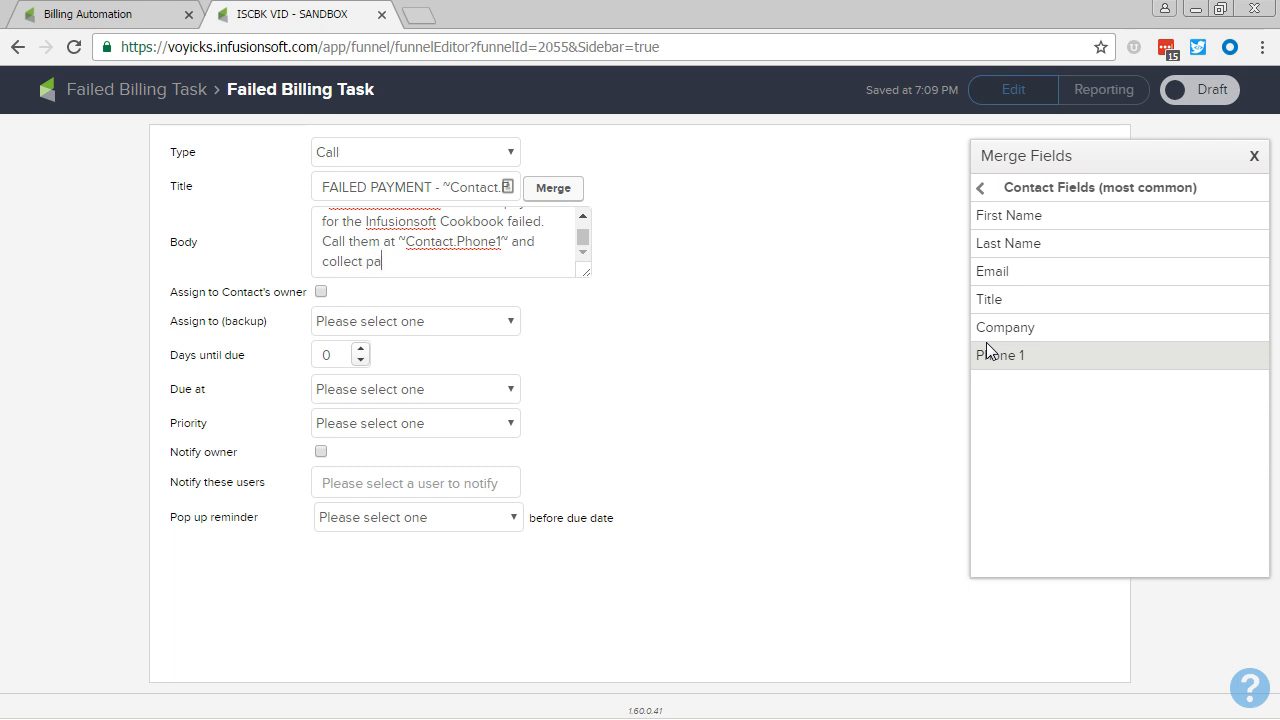
type("yment.")
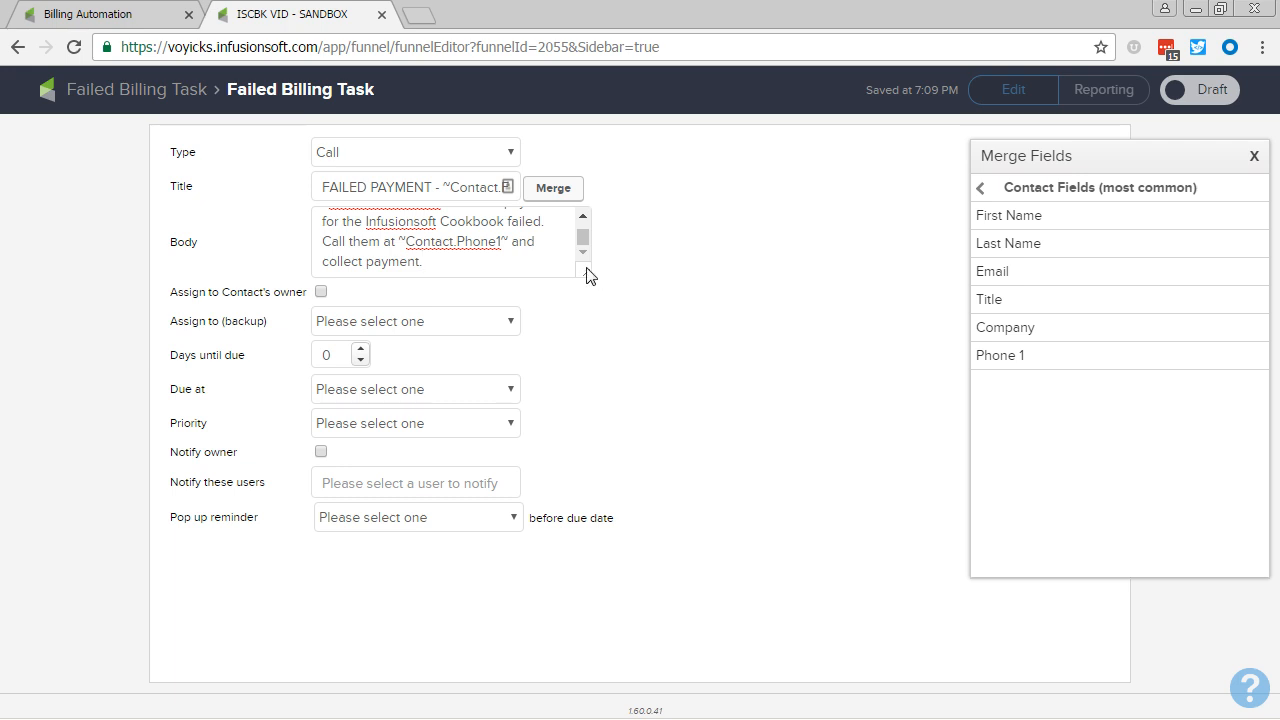
Step: Enlarge the body field and add a paragraph: "When you have successfully recovered this payment, apply the "ADMIN - Failed Infusionsoft Cookbook Billing Recovered" Note Template"
left_click_drag(590, 275, 590, 417)
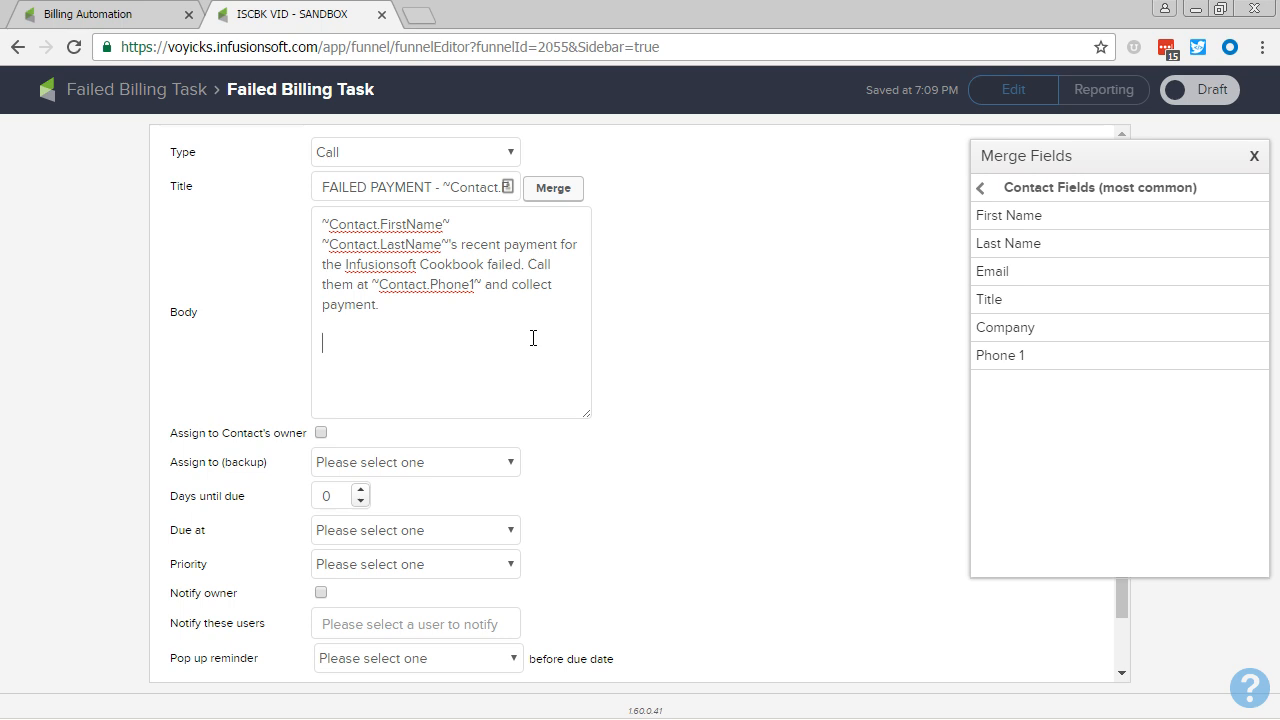
left_click(533, 338)
type("When you have successfully")
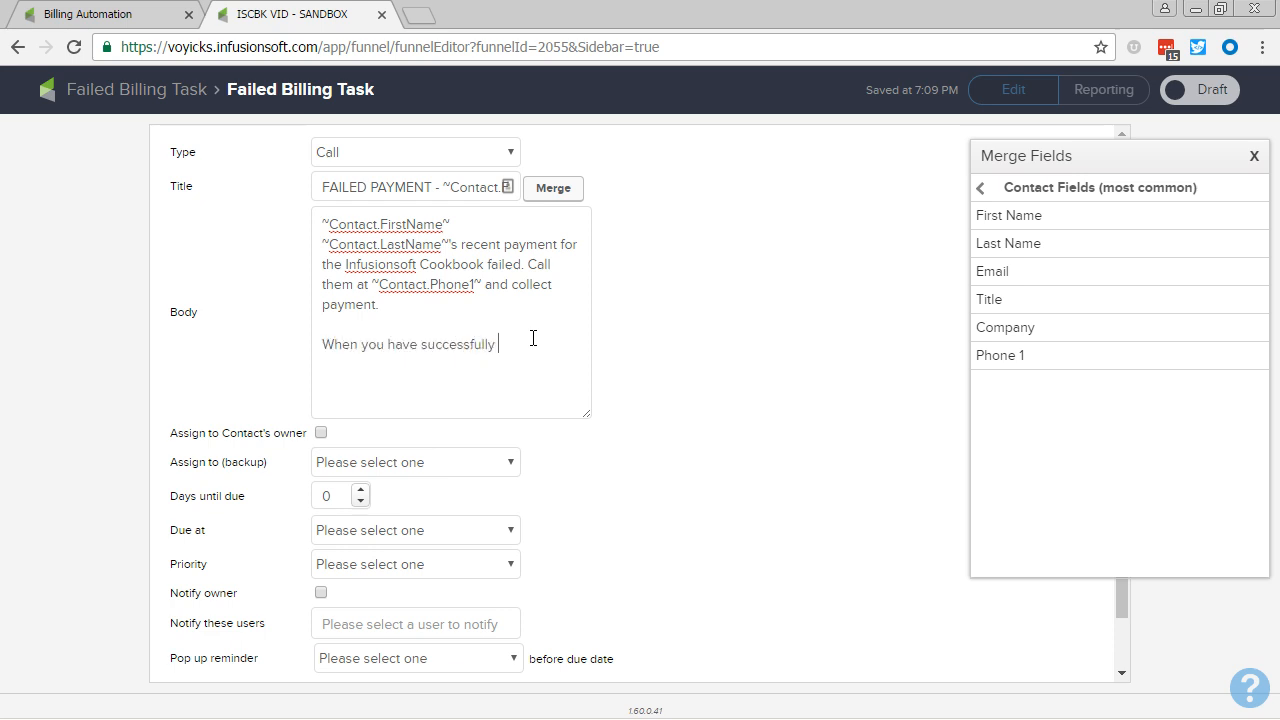
type(" recovered this payment, apply the \"")
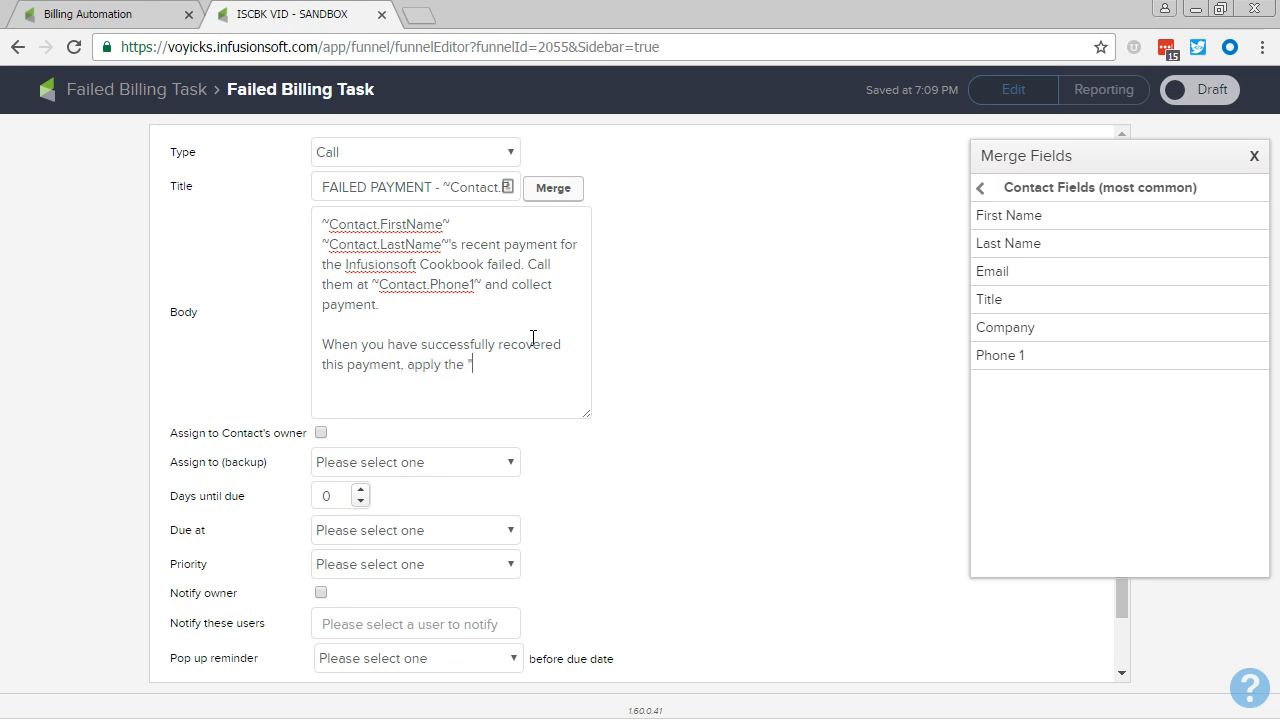
type("ADMIN - Failed Infusionsoft Cookbook Billing Recovered")
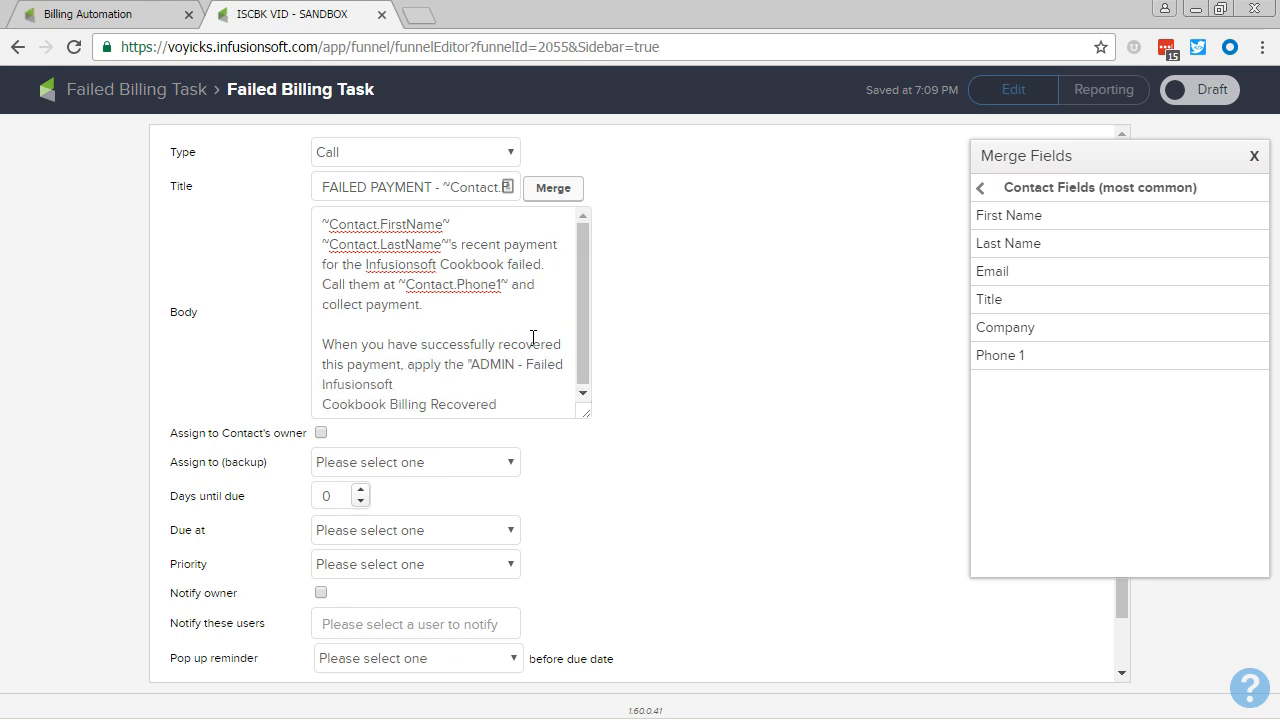
key("Delete")
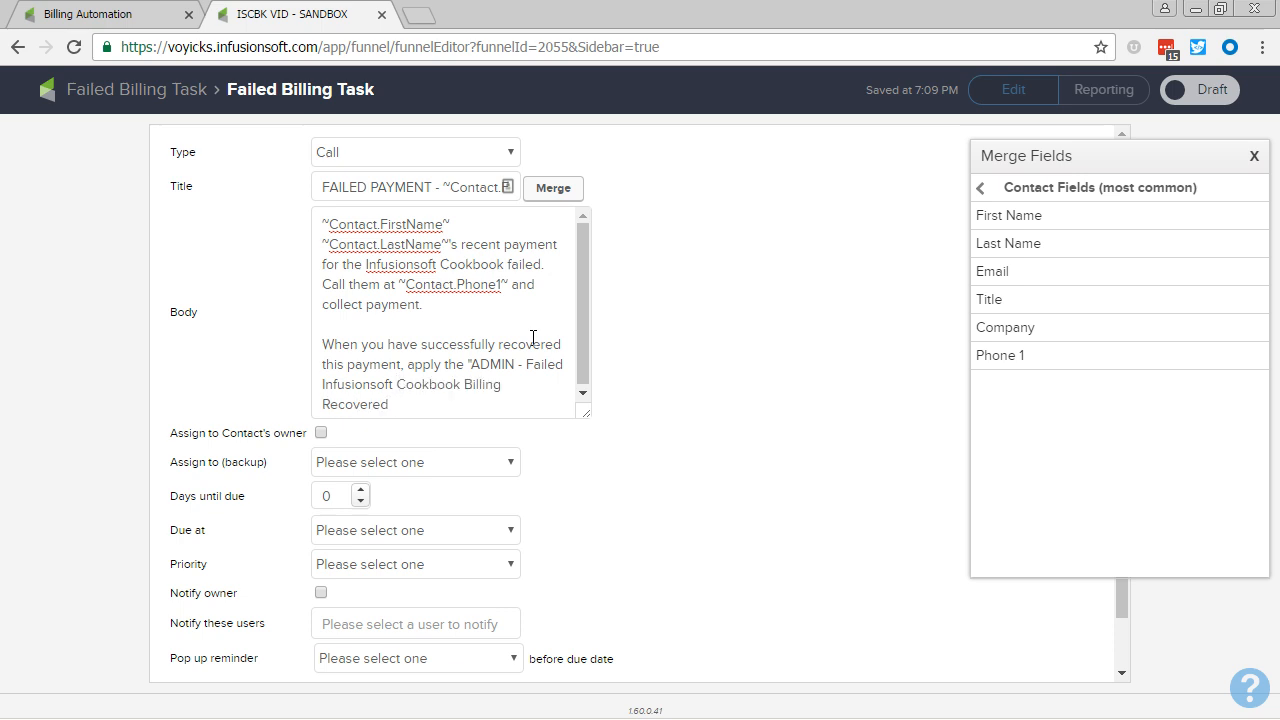
type("\" Note Templates")
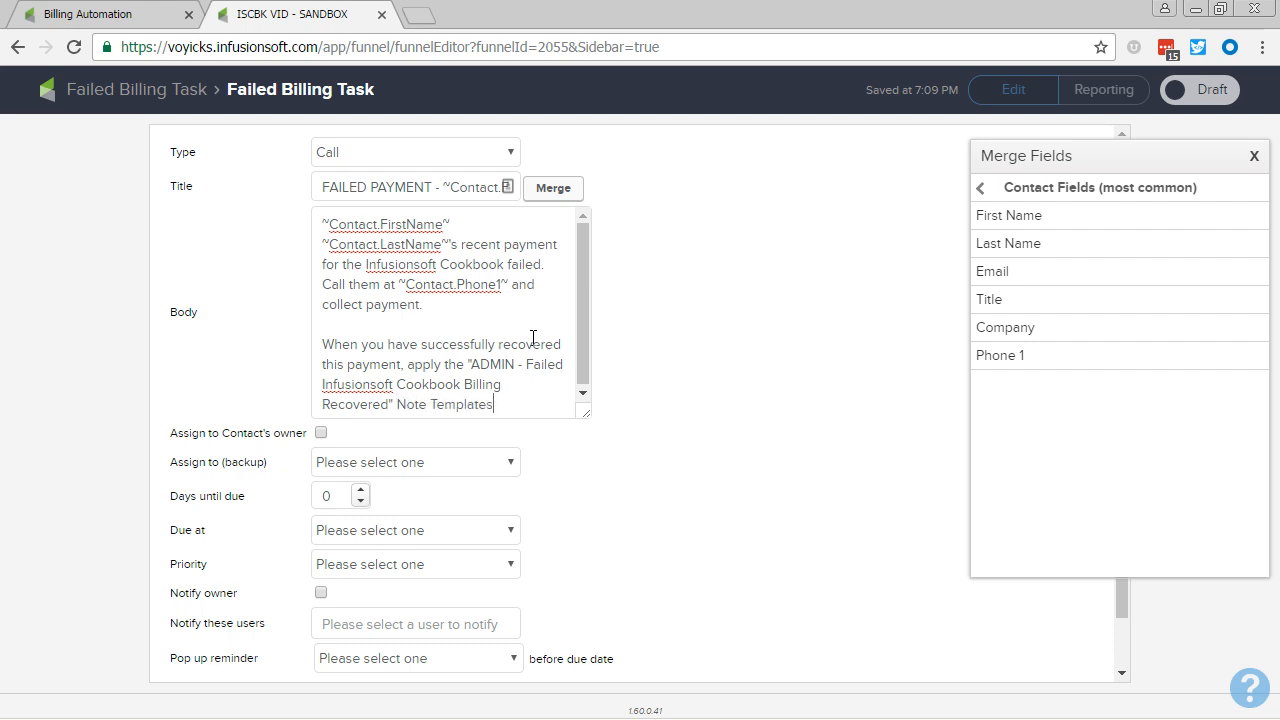
key("BackSpace")
Step: Finish the body's second paragraph with "to their contact record and THEN mark this task as complete." and enlarge the field to fit
type("to their contact record and makr")
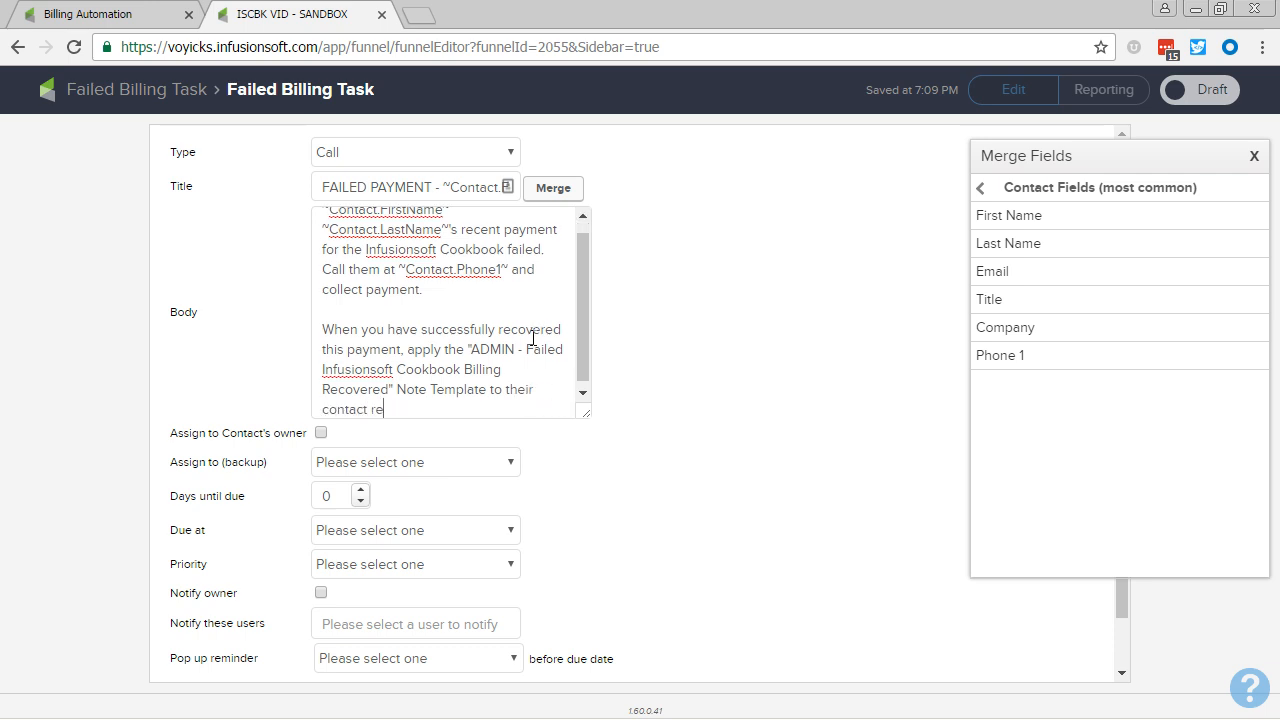
key("BackSpace")
key("BackSpace")
key("BackSpace")
key("BackSpace")
type("THEN mark thi")
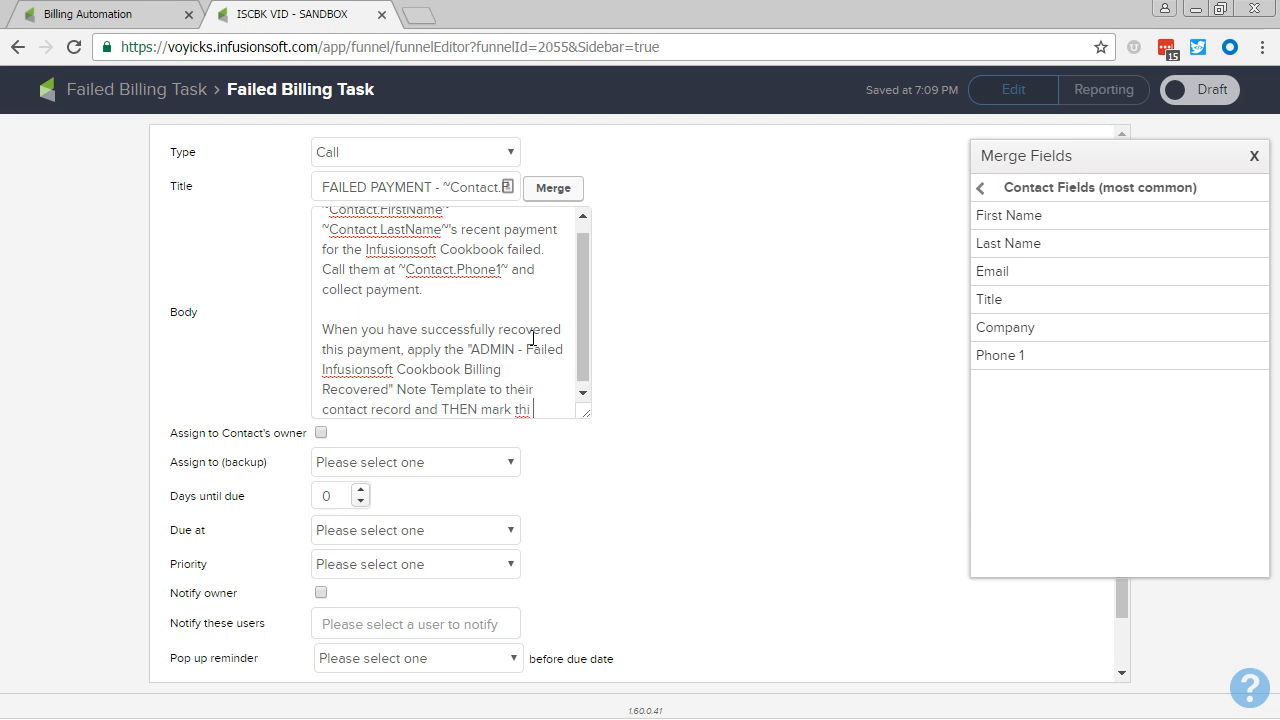
type("s task as complete.")
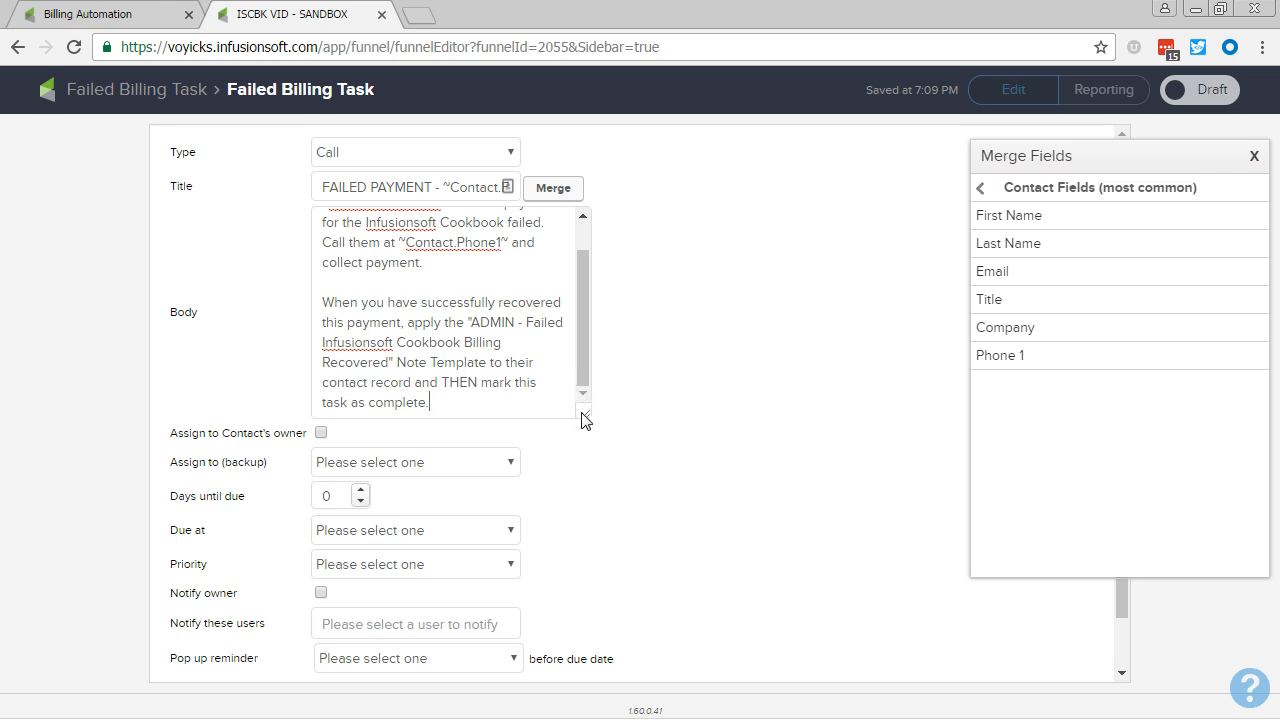
left_click_drag(584, 415, 586, 480)
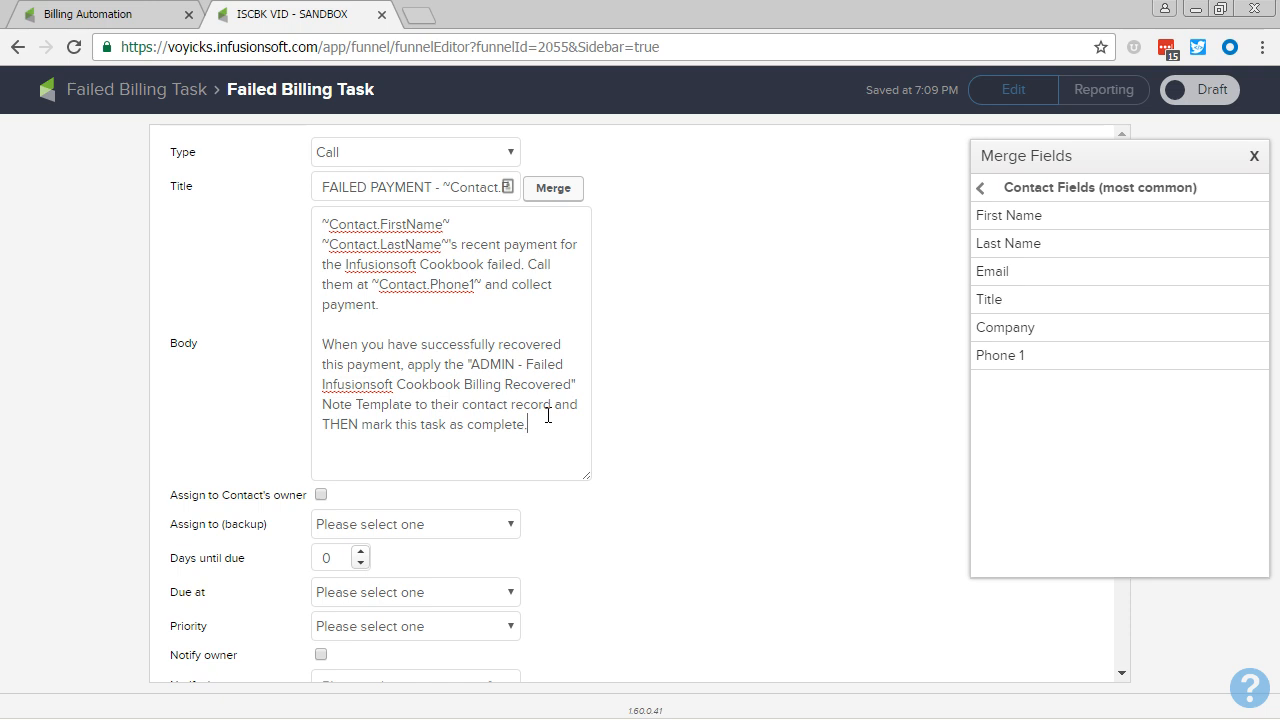
Step: Choose the task's backup assignee, set its priority to 1. Critical, and mark the task as Ready
scroll(566, 363, "down", 1)
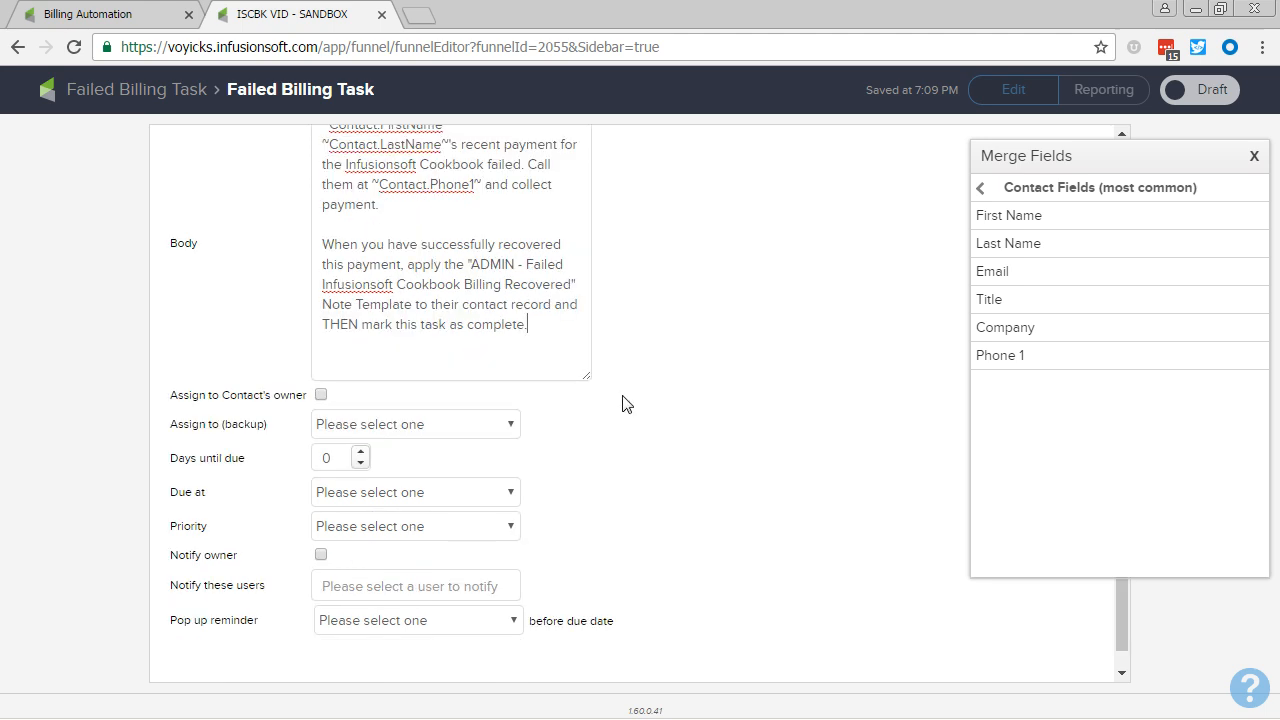
left_click(475, 427)
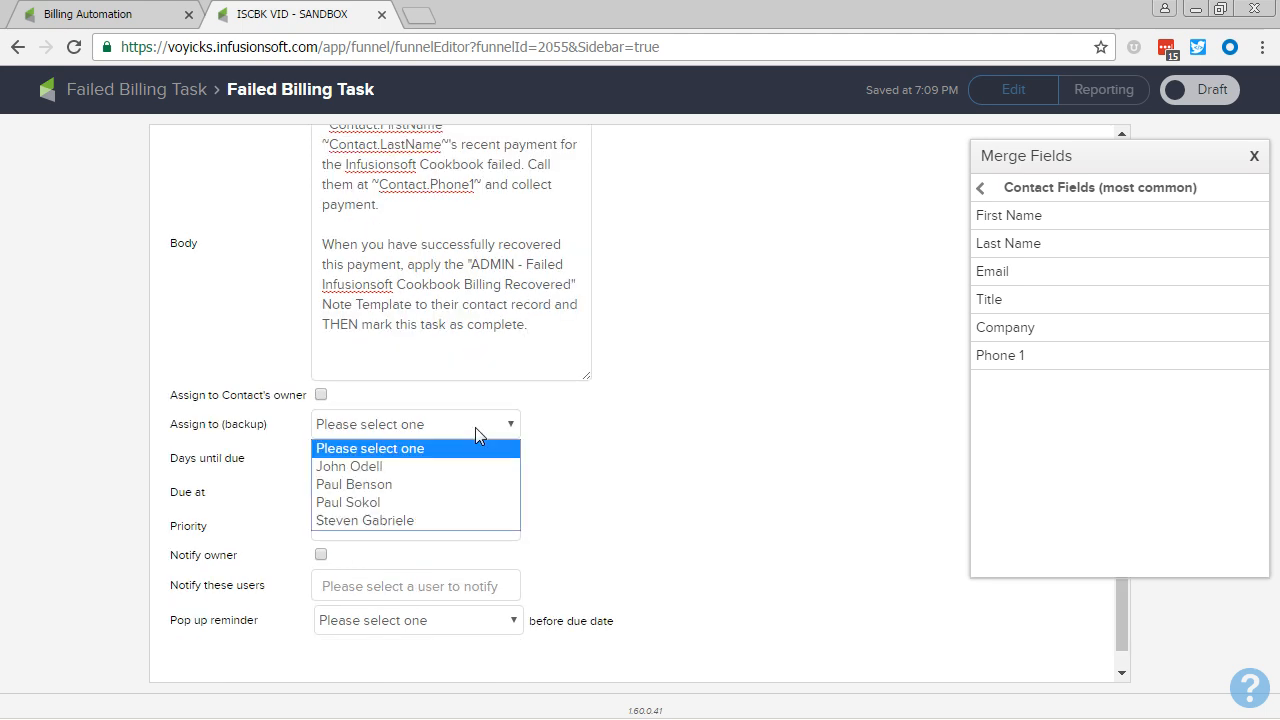
left_click(387, 504)
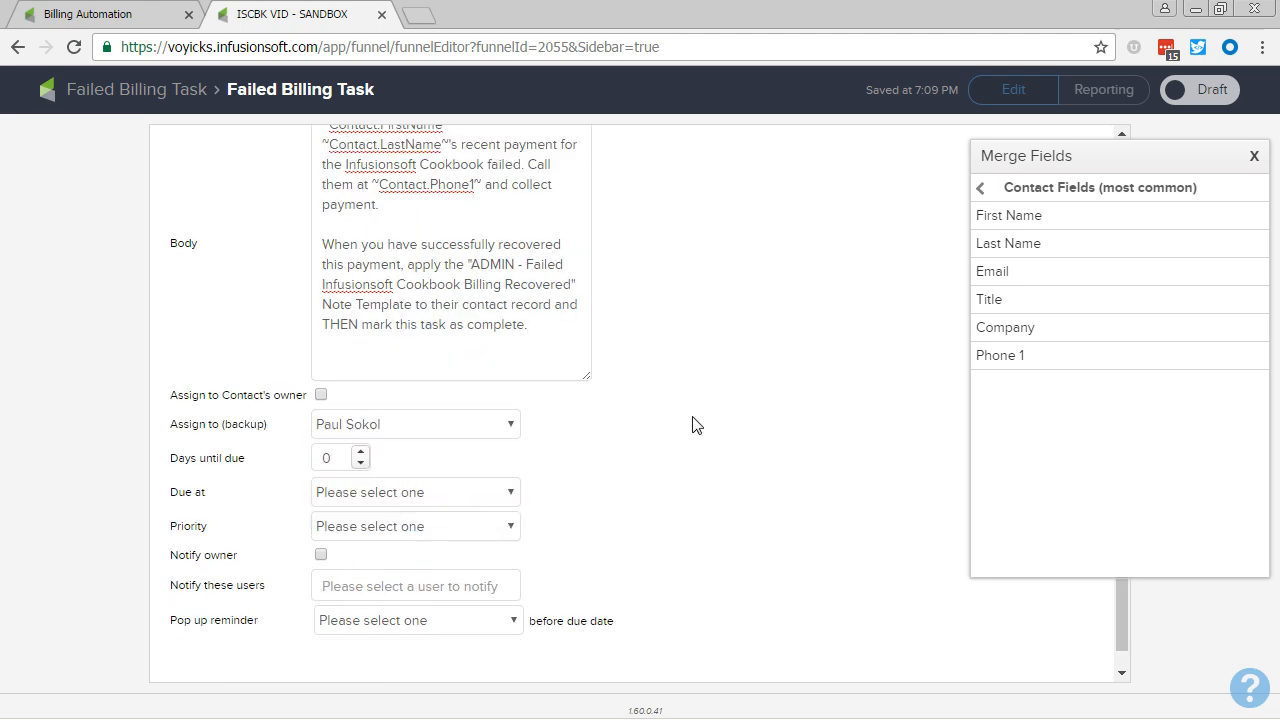
left_click(476, 537)
left_click(449, 564)
left_click(1180, 90)
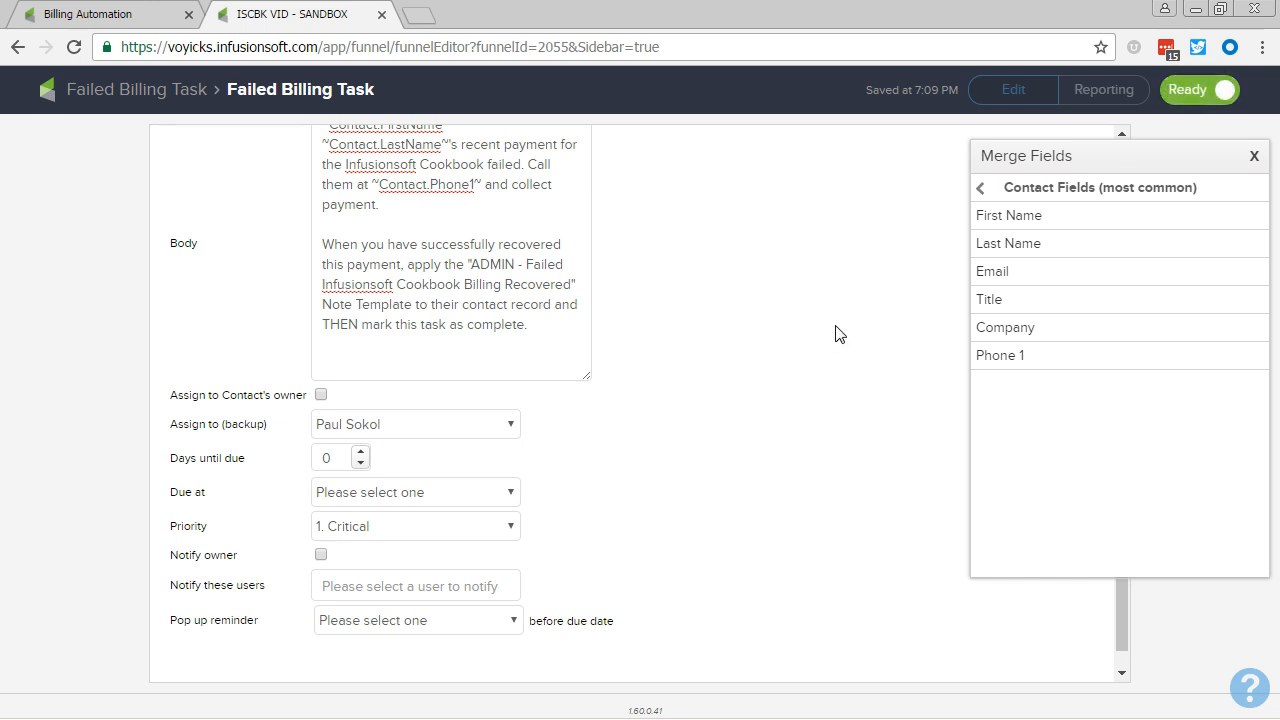
Step: Return to the main campaign canvas and move the Failed Infusionsoft Cookbook Billing tag goal closer to the Failed Billing Task sequence
left_click(137, 89)
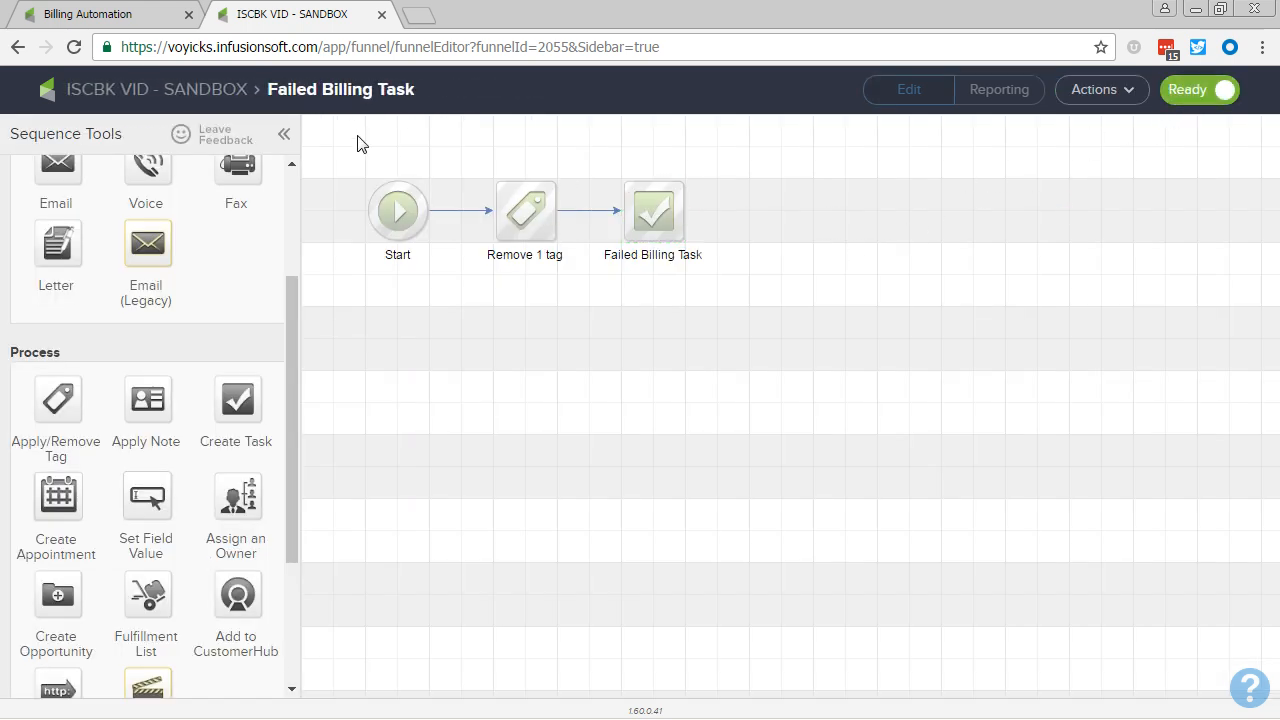
left_click(228, 92)
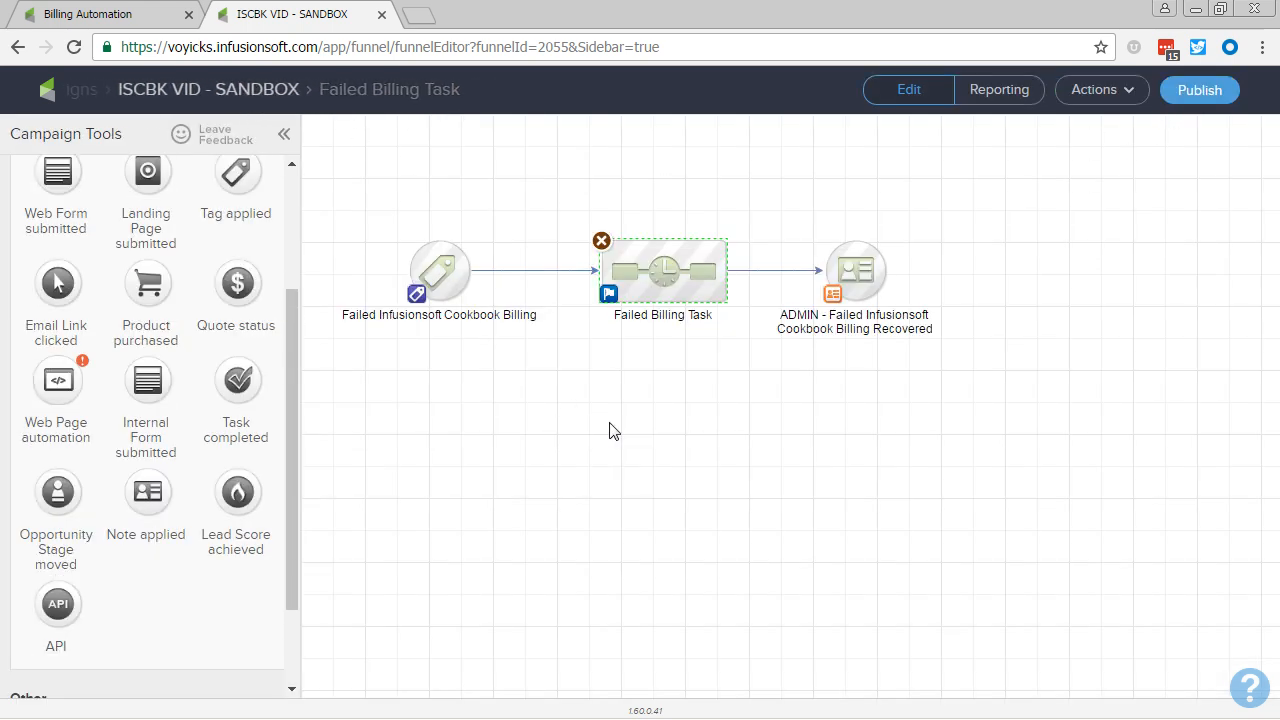
left_click_drag(439, 275, 471, 281)
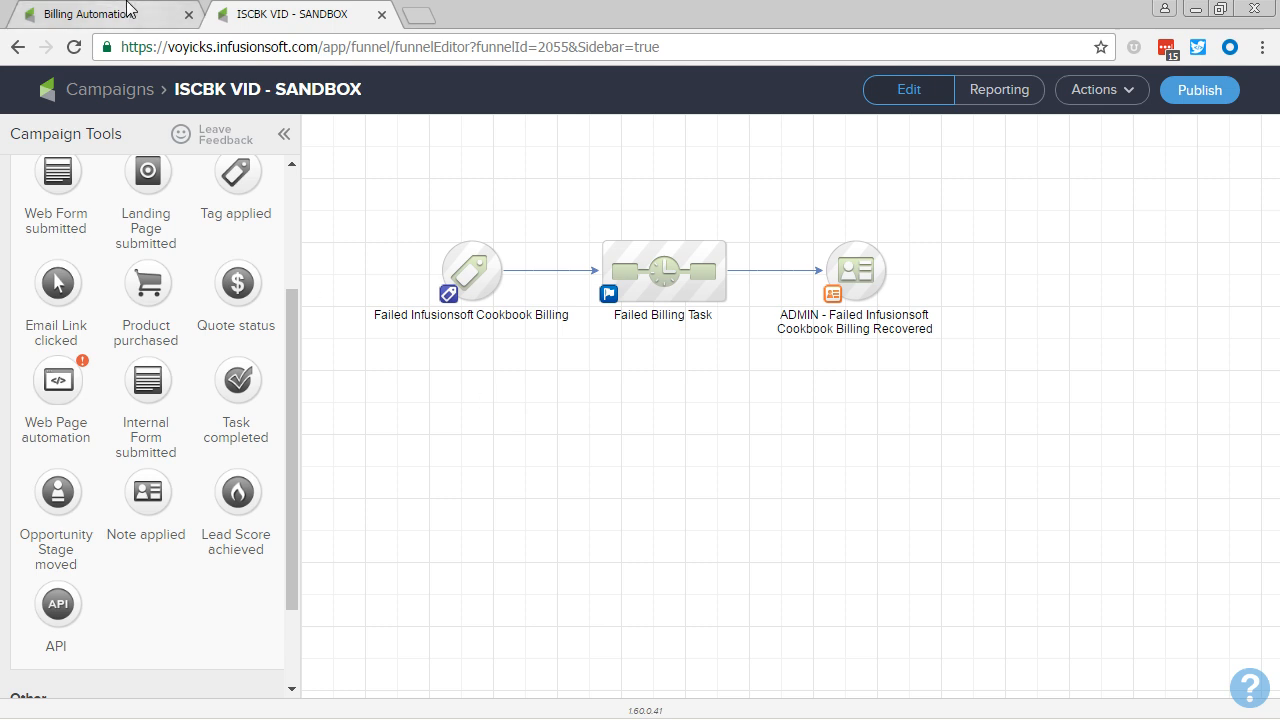
Step: Review the autocharge triggers on the Billing Automation page and the steps inside the campaign's Failed Billing Task sequence
left_click(130, 14)
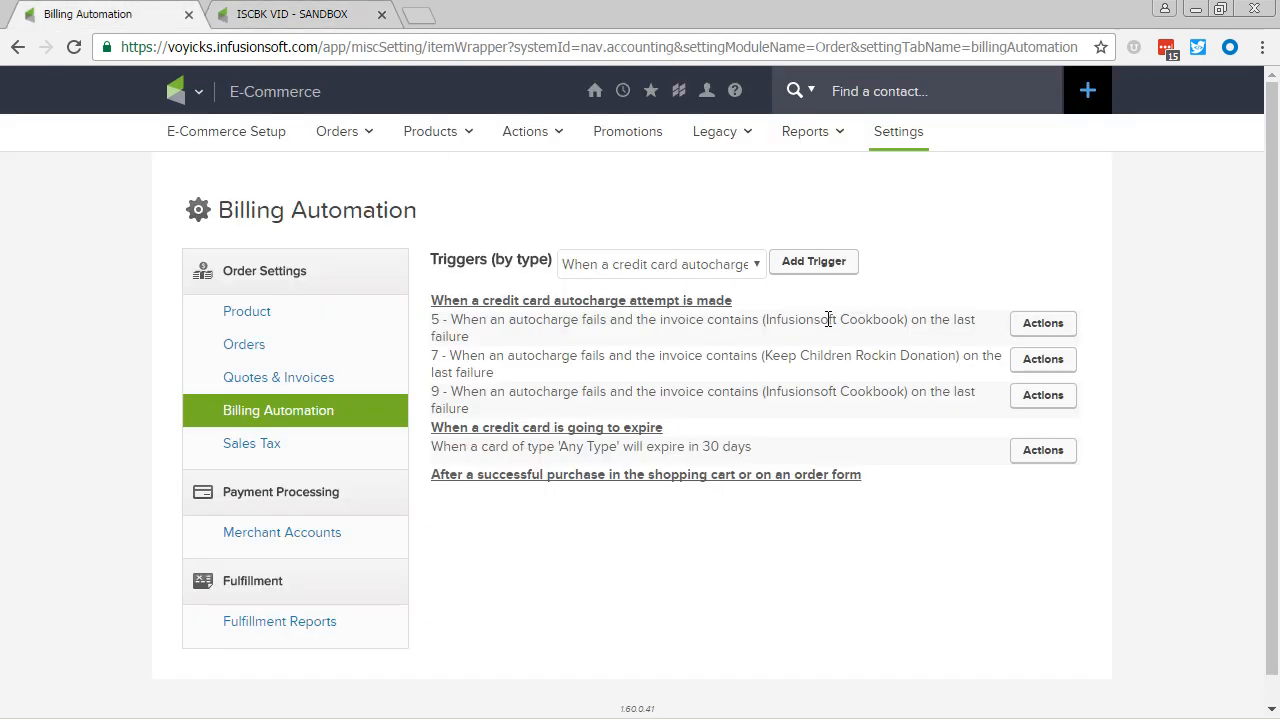
left_click(325, 14)
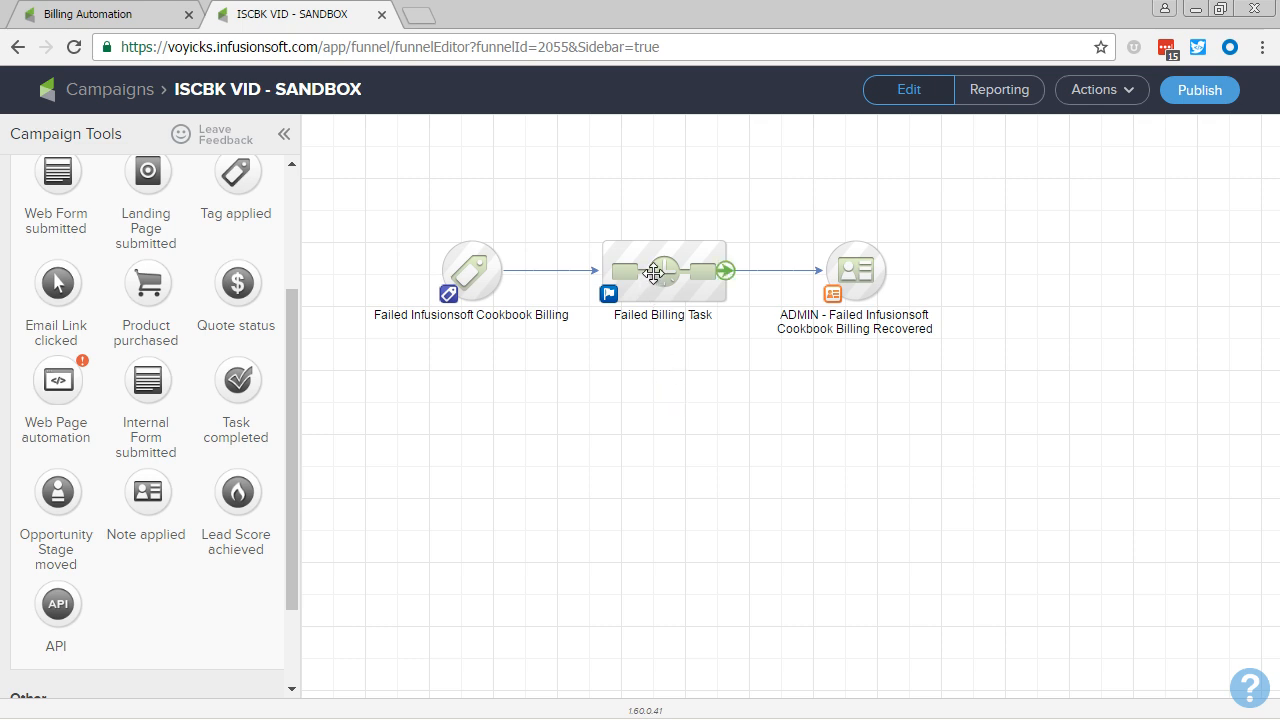
double_click(654, 272)
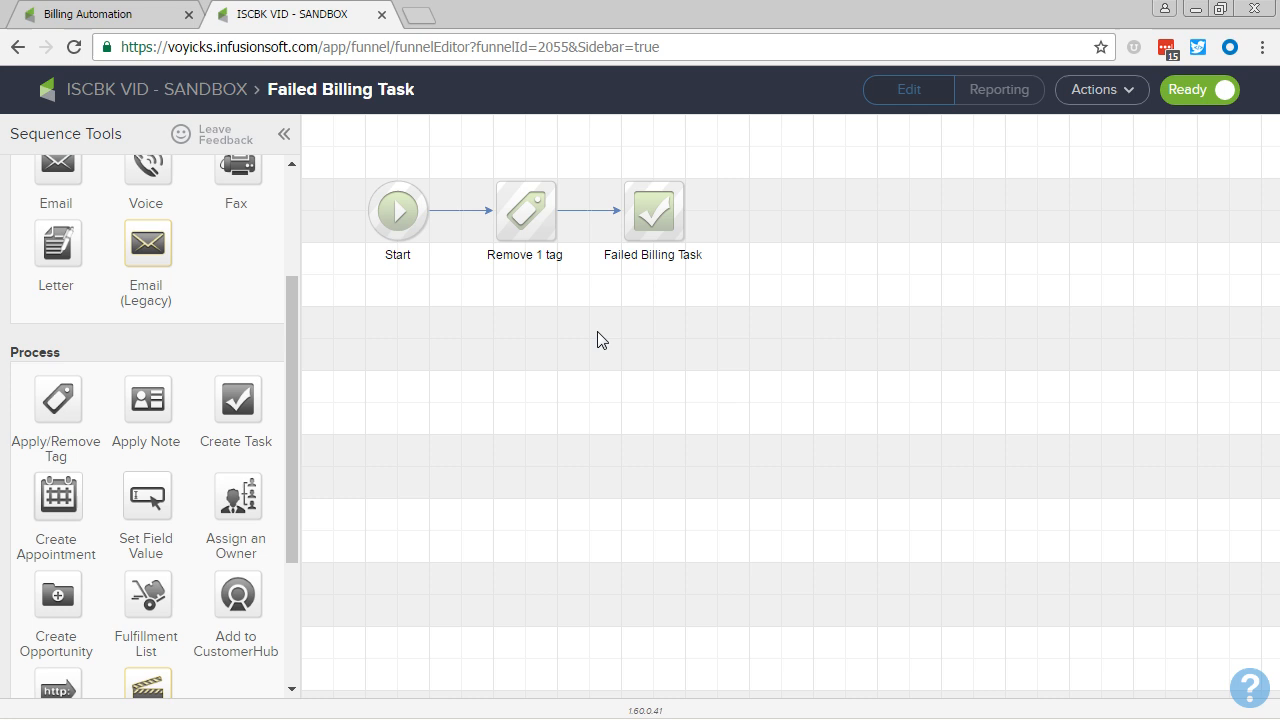
left_click(210, 92)
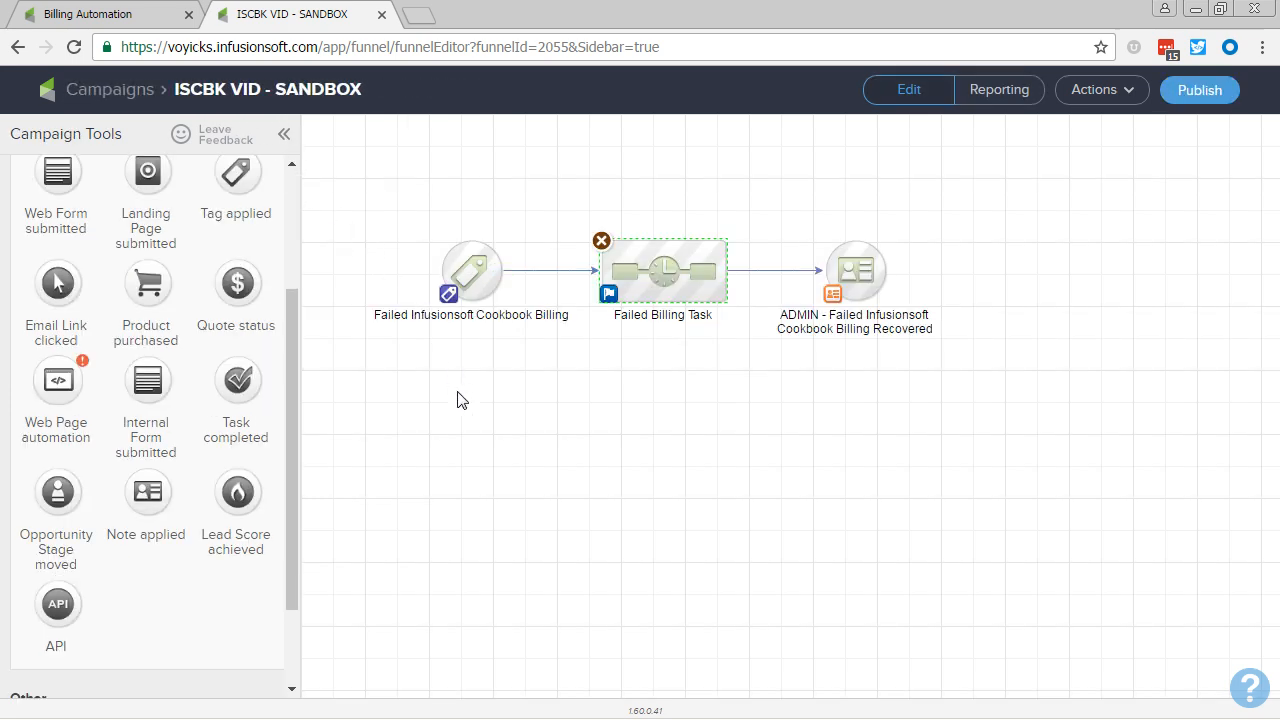
Step: In the three-attempt Cookbook flow, connect the Cookbook Recovery Task #3 sequence to the ADMIN - Failed Cookbook Billing Payment Recovered note goal
left_click(450, 534)
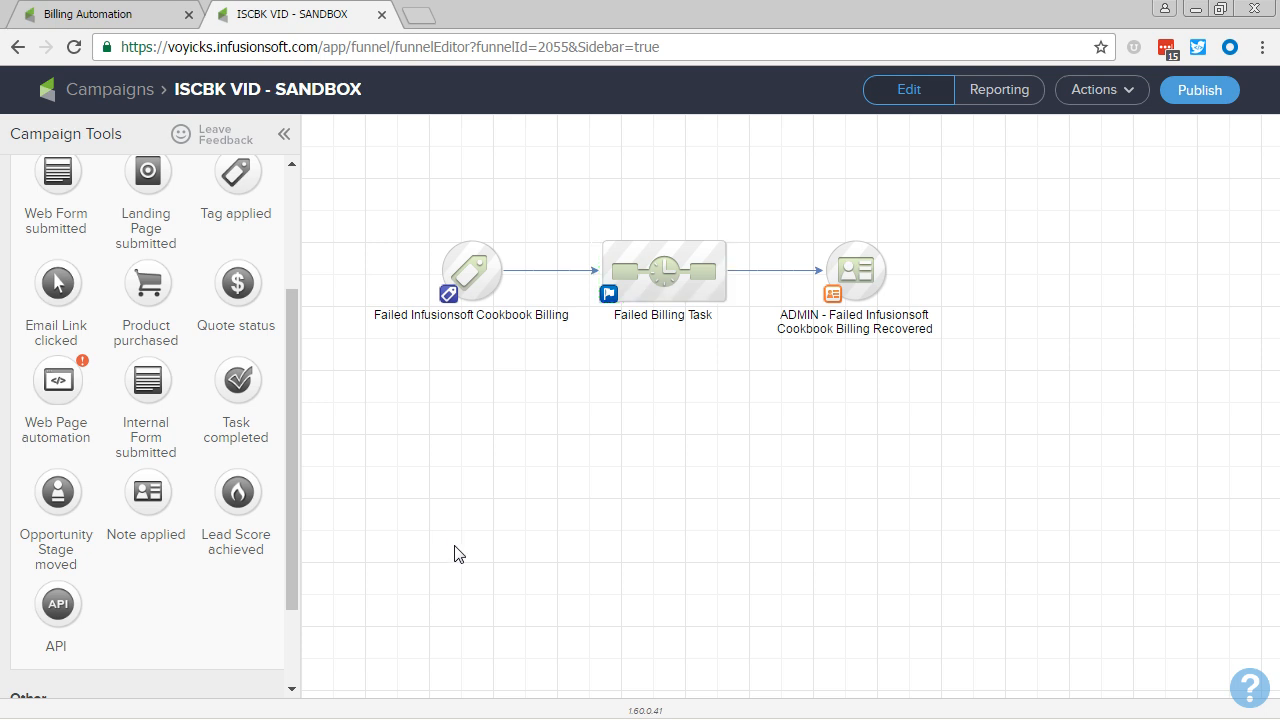
left_click_drag(472, 615, 497, 238)
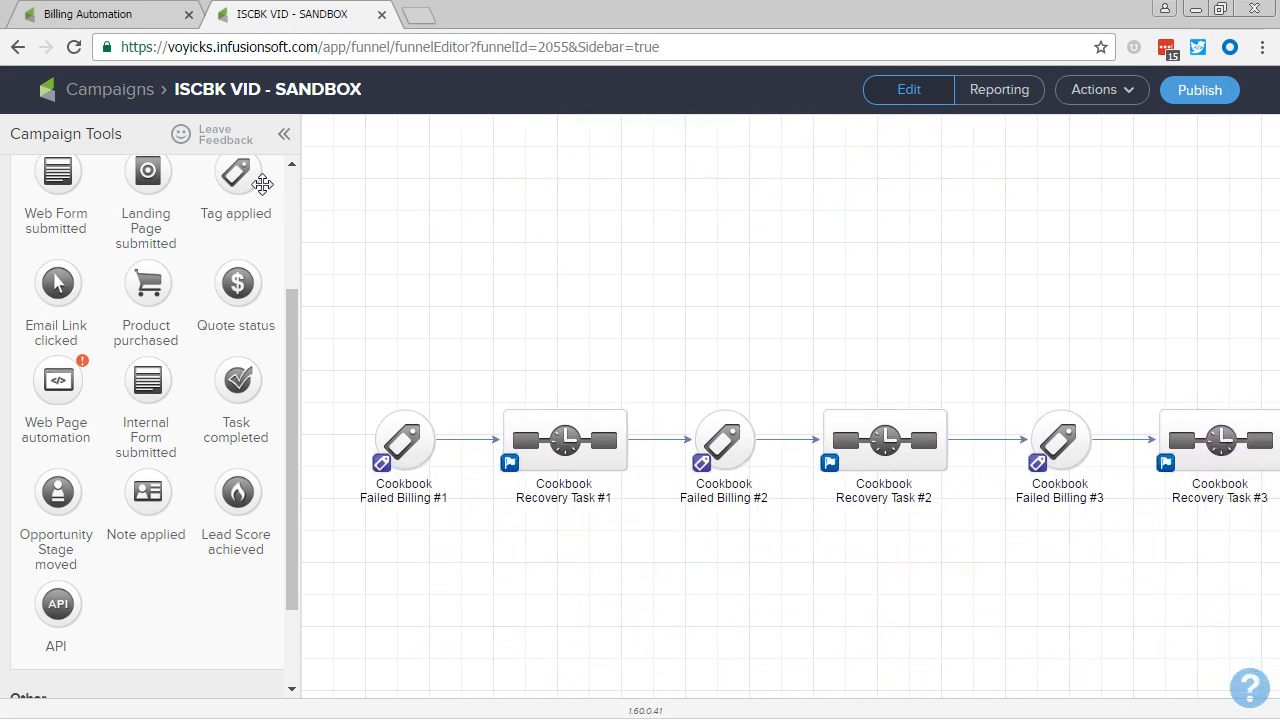
left_click(284, 134)
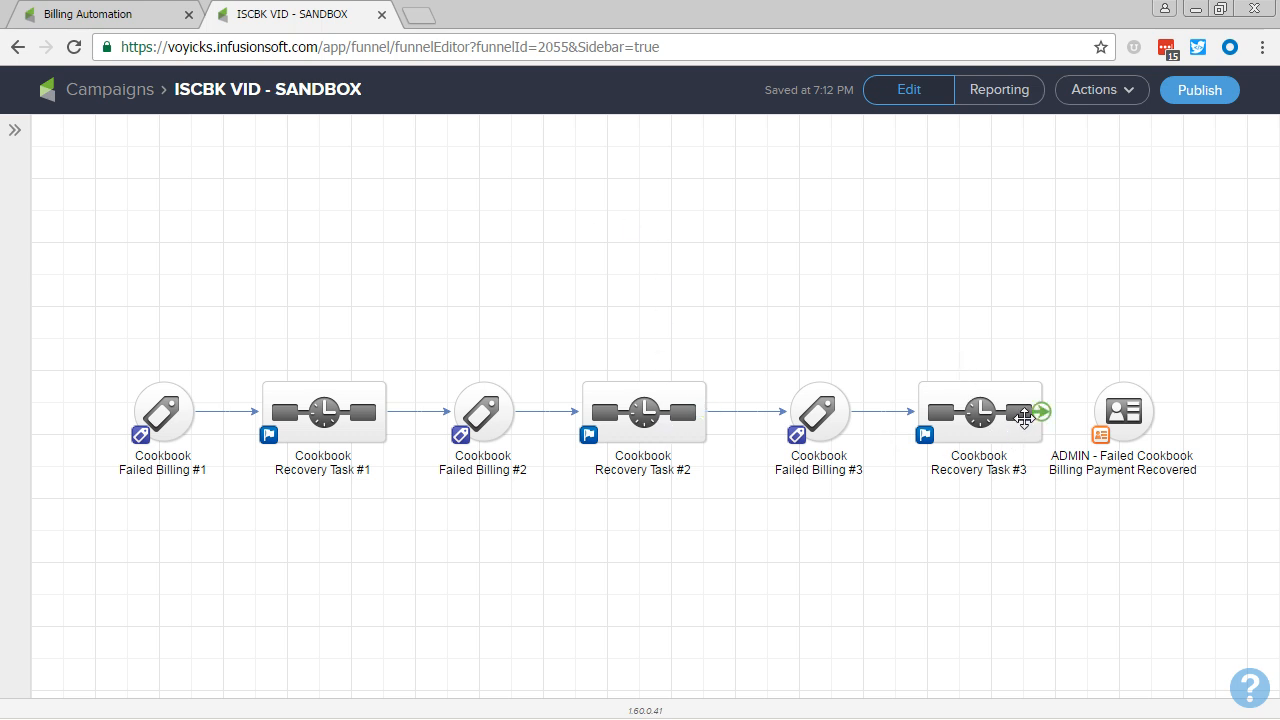
left_click_drag(1043, 412, 1110, 425)
Step: Try setting the first Infusionsoft Cookbook autocharge trigger to Is Successful with the previous autocharge failed, and close it without saving
left_click(120, 20)
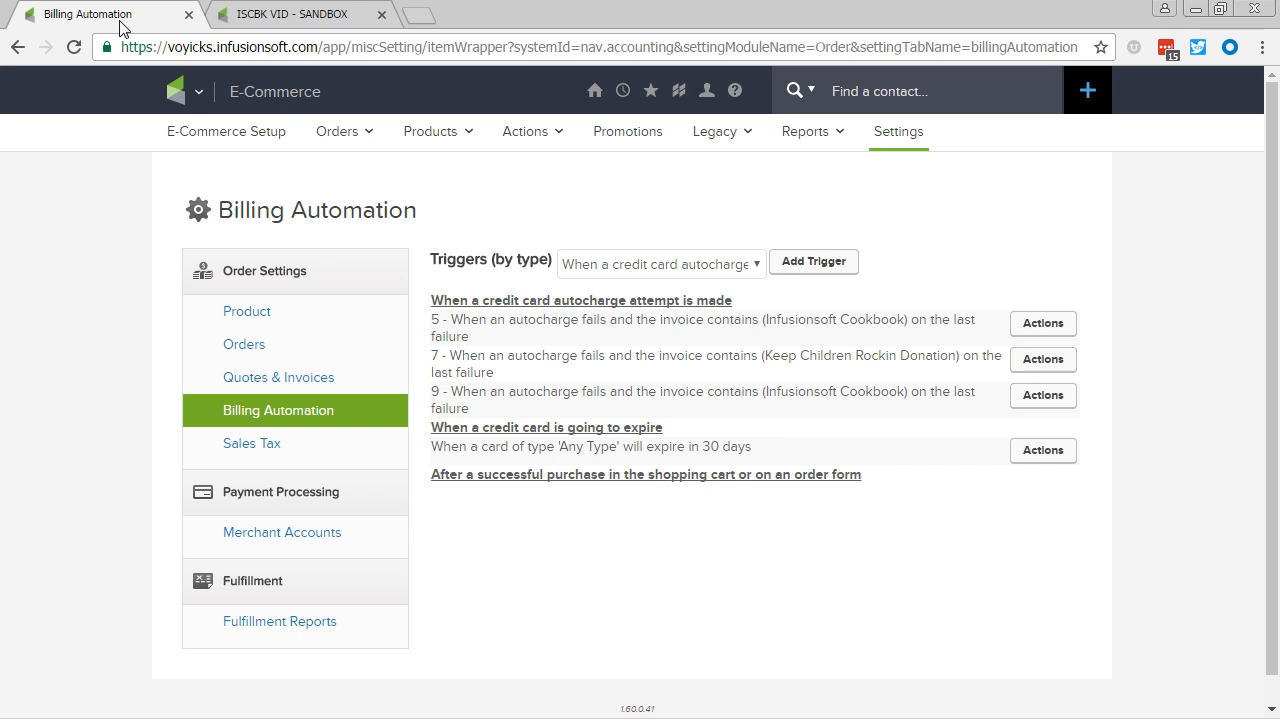
left_click(176, 91)
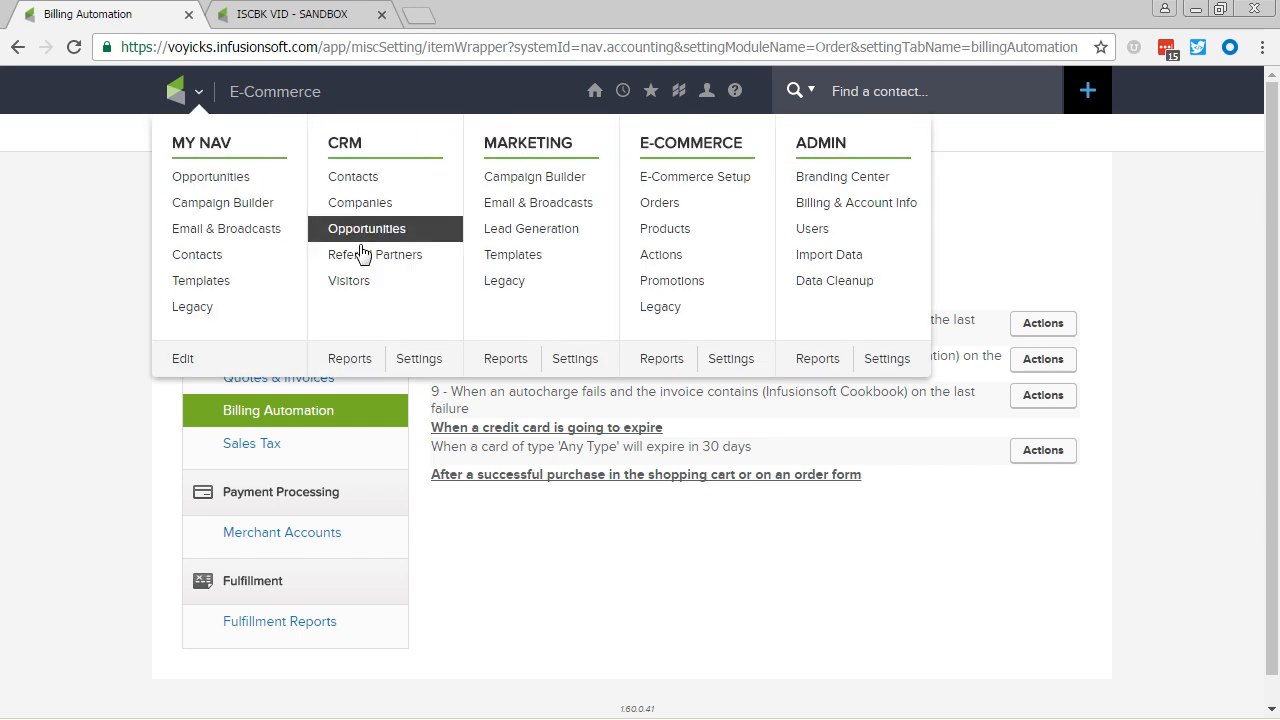
left_click(1036, 330)
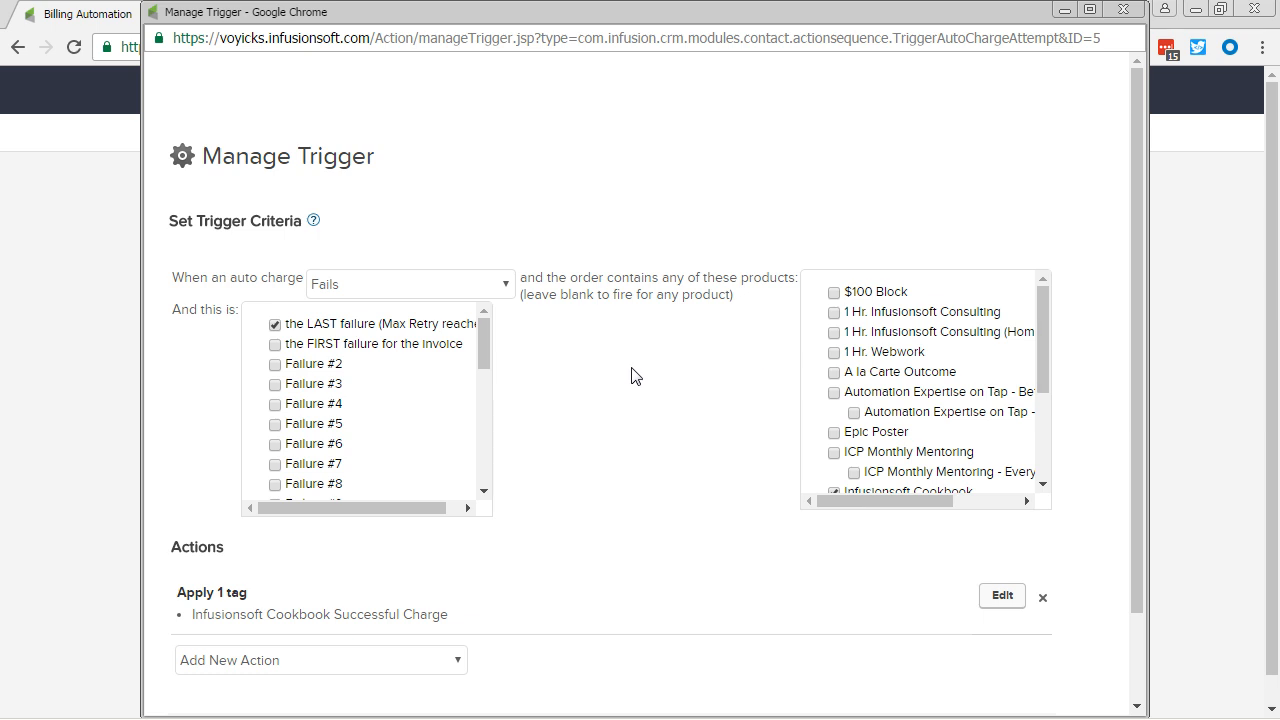
left_click(482, 288)
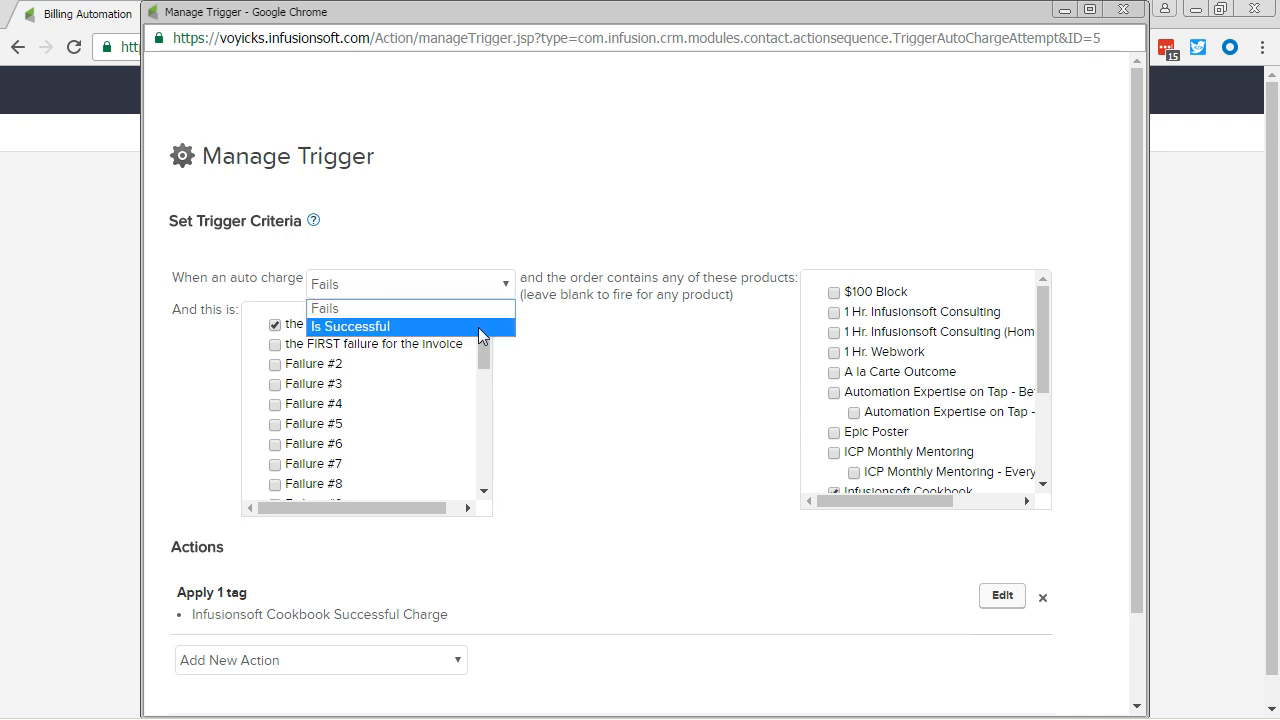
left_click(478, 327)
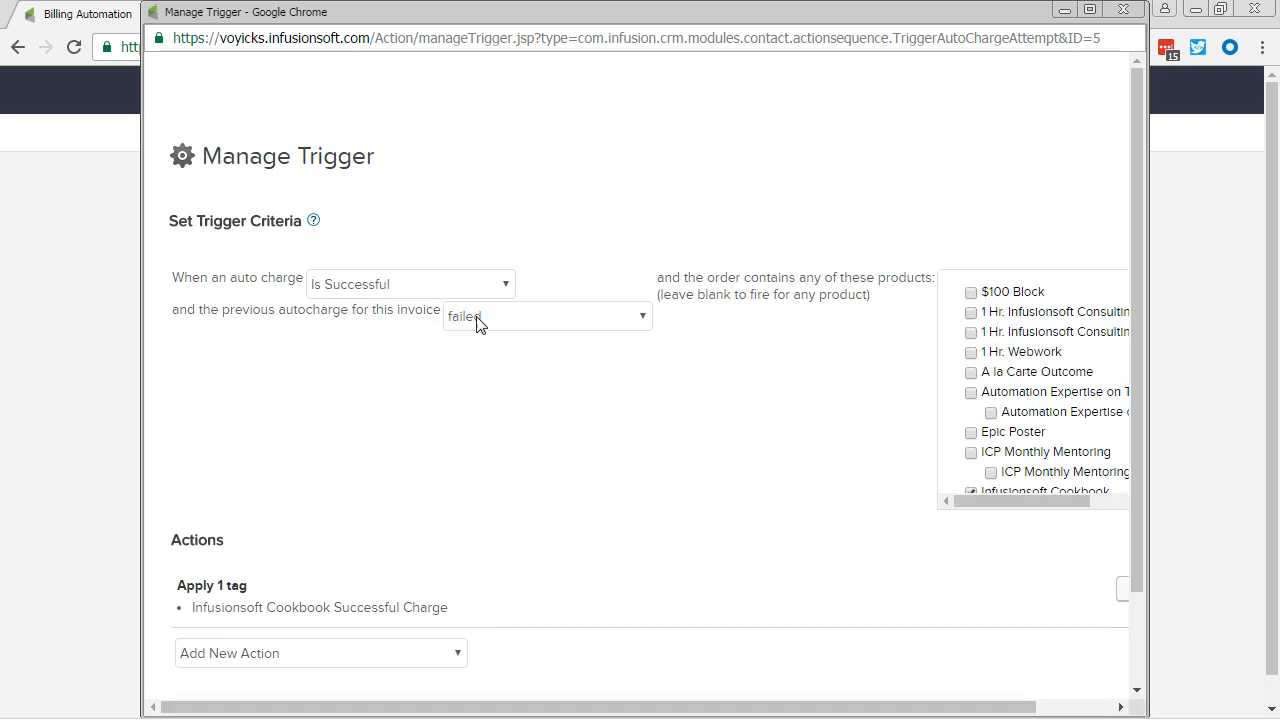
scroll(975, 400, "down", 1)
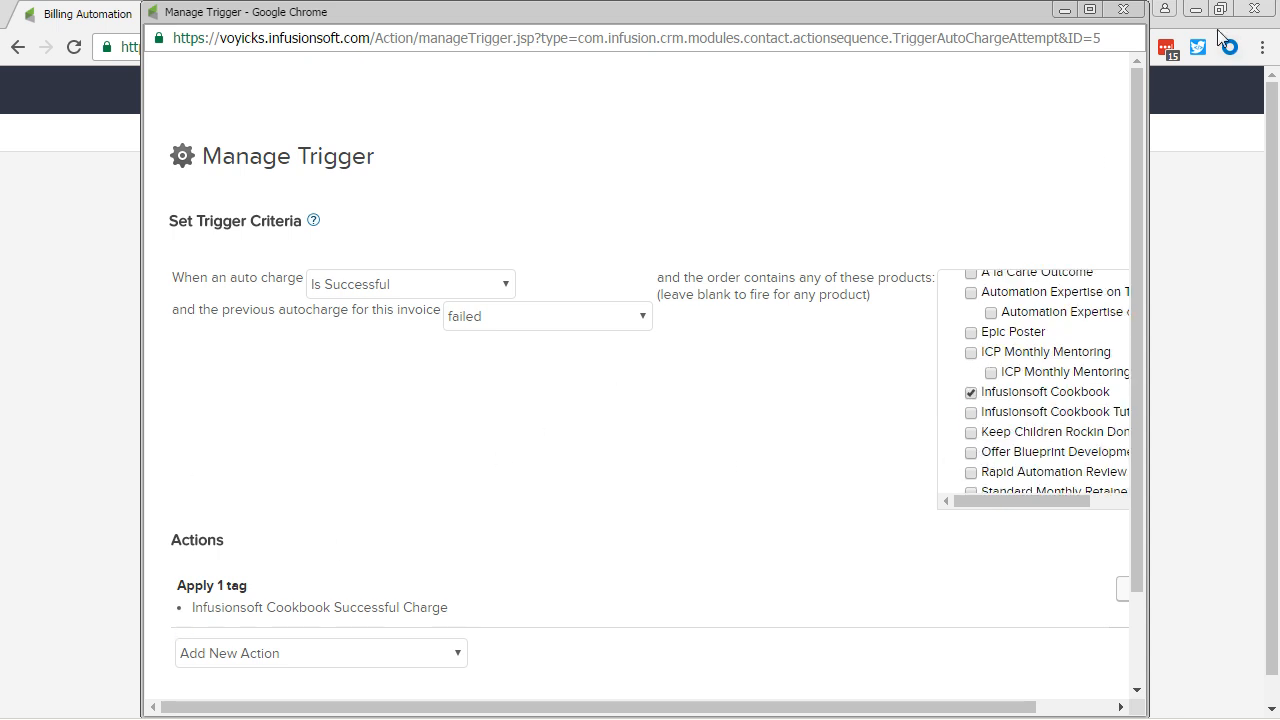
left_click(1124, 11)
Step: Return to the campaign and widen the gap between the Cookbook Recovery Task #3 sequence and the payment recovered note goal
left_click(335, 18)
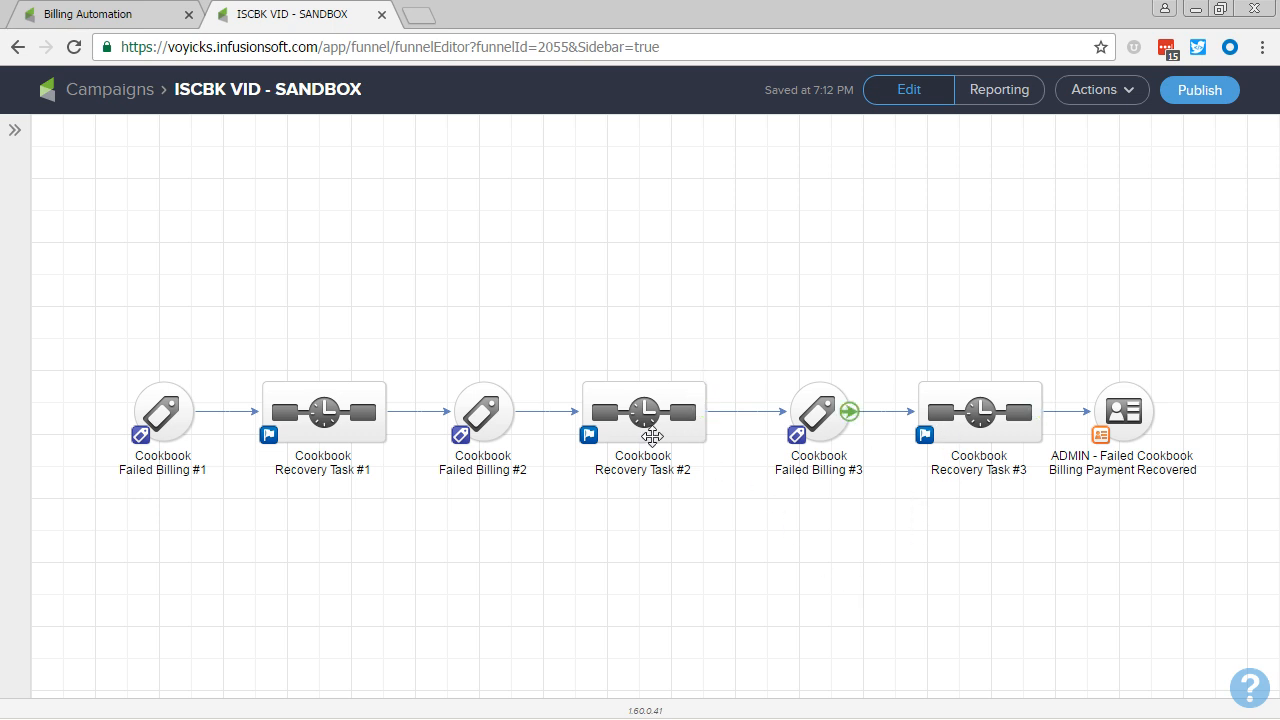
left_click_drag(77, 352, 1072, 516)
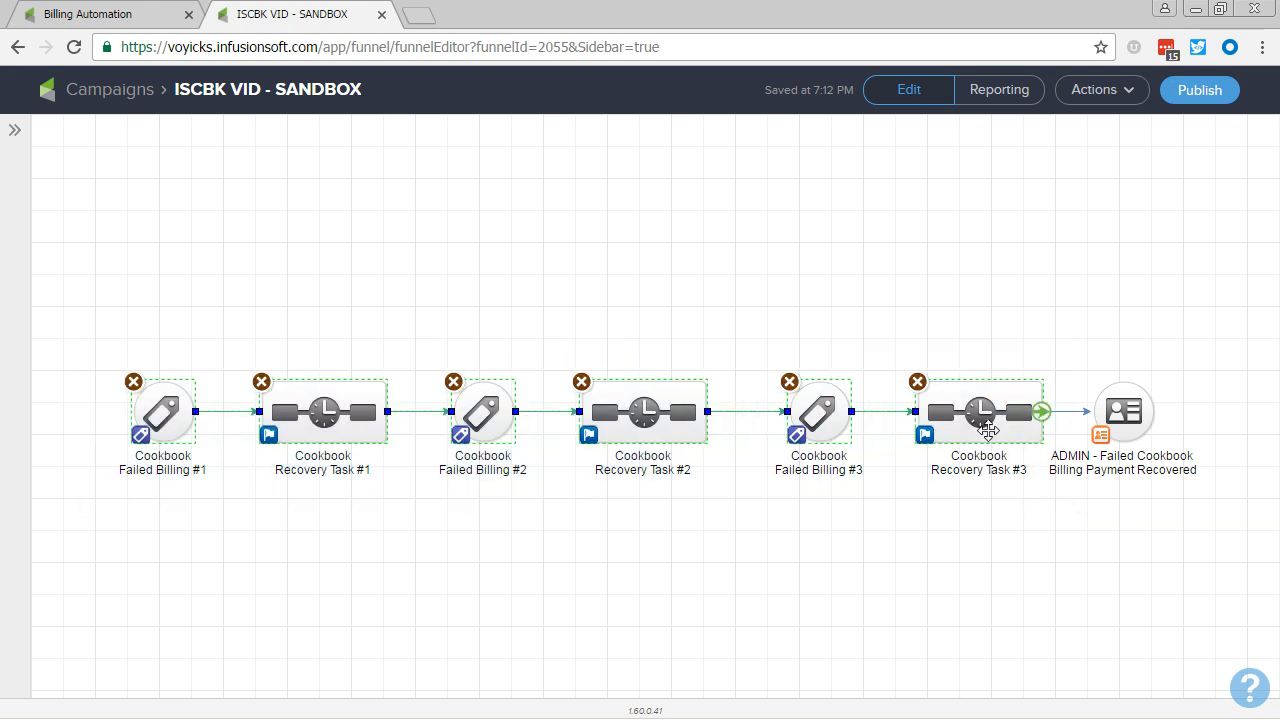
left_click_drag(988, 430, 766, 554)
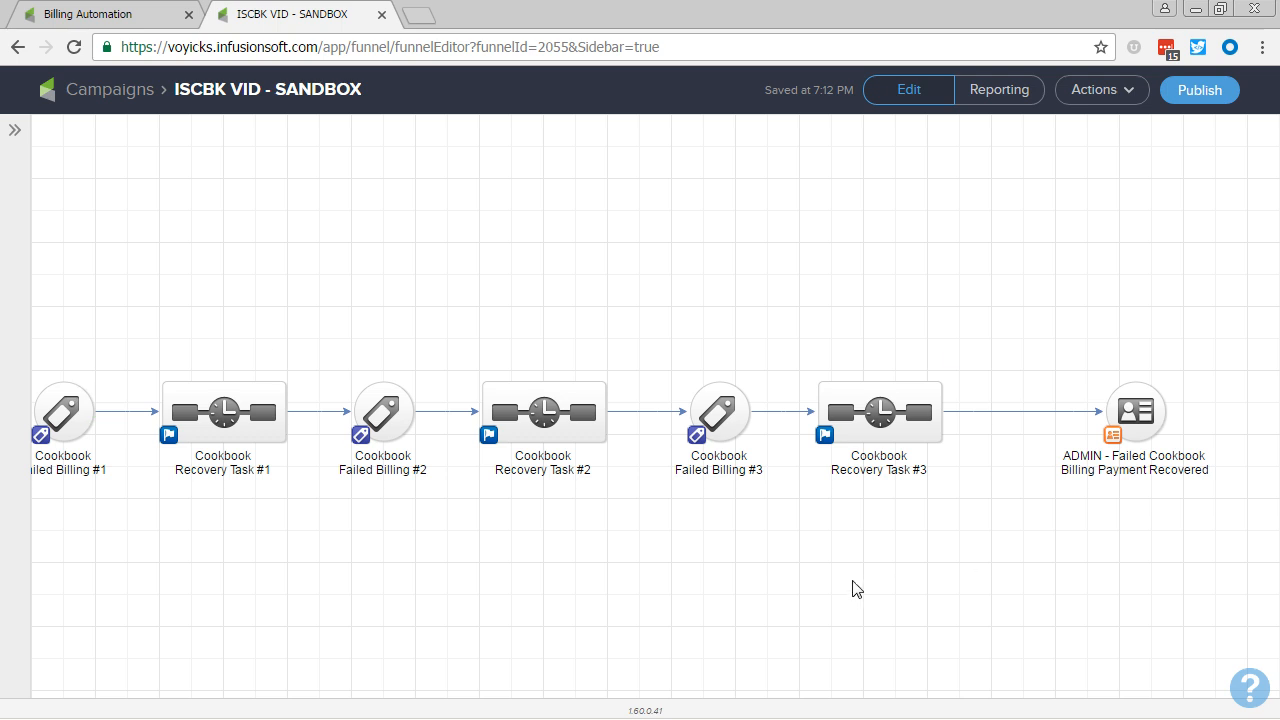
Step: Add a Tag applied goal below the Cookbook Recovery Task #3 sequence and name it Successful Payment
left_click(13, 134)
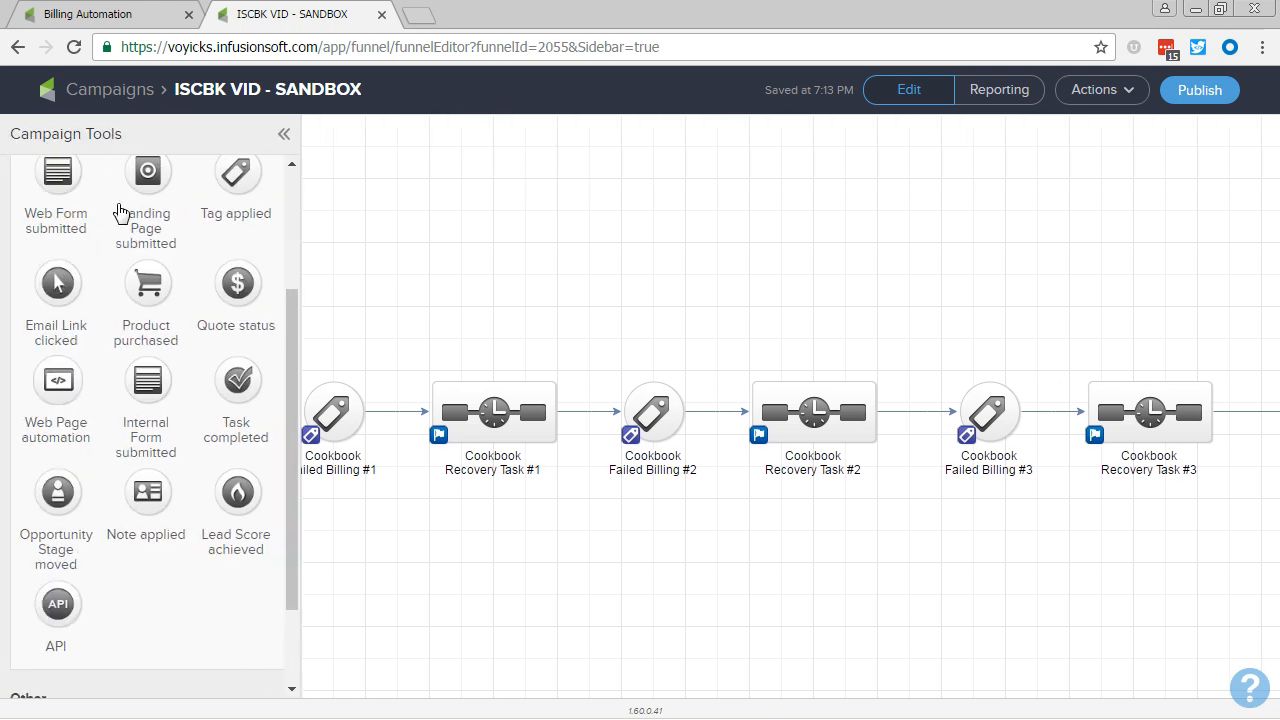
left_click(100, 423)
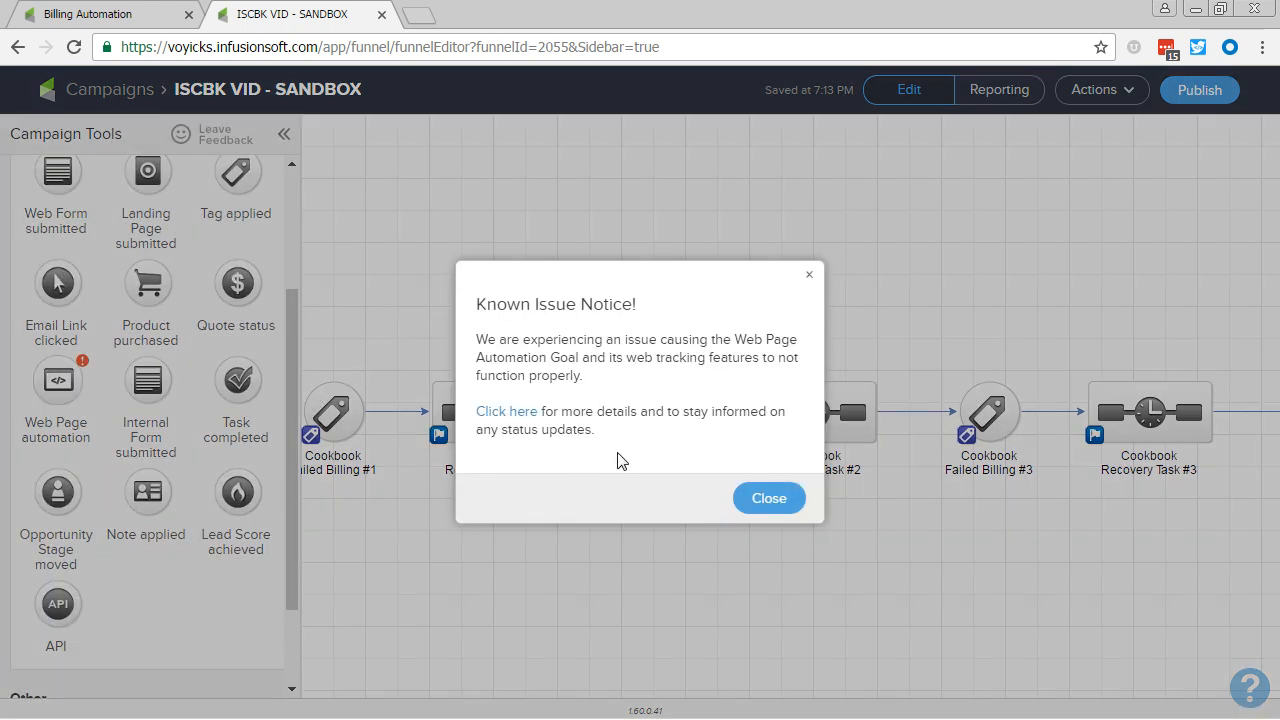
left_click(809, 274)
scroll(150, 390, "up", 1)
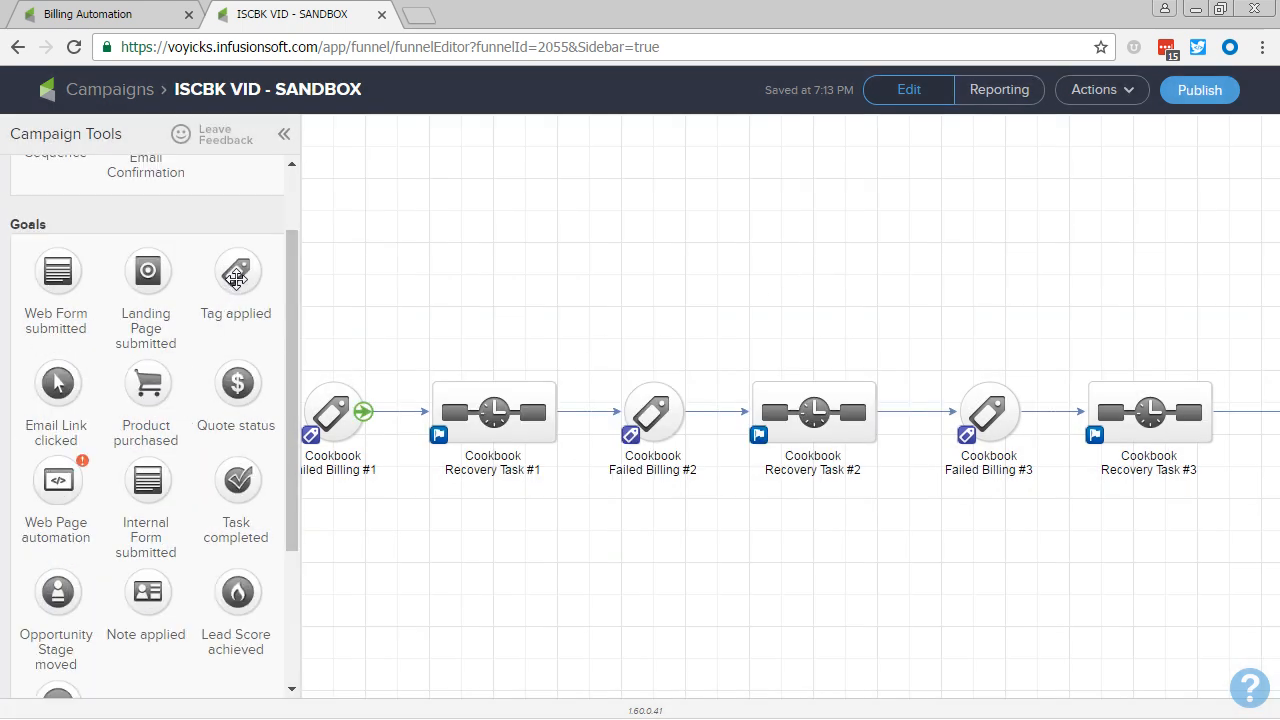
left_click_drag(236, 275, 1212, 540)
right_click(1088, 606)
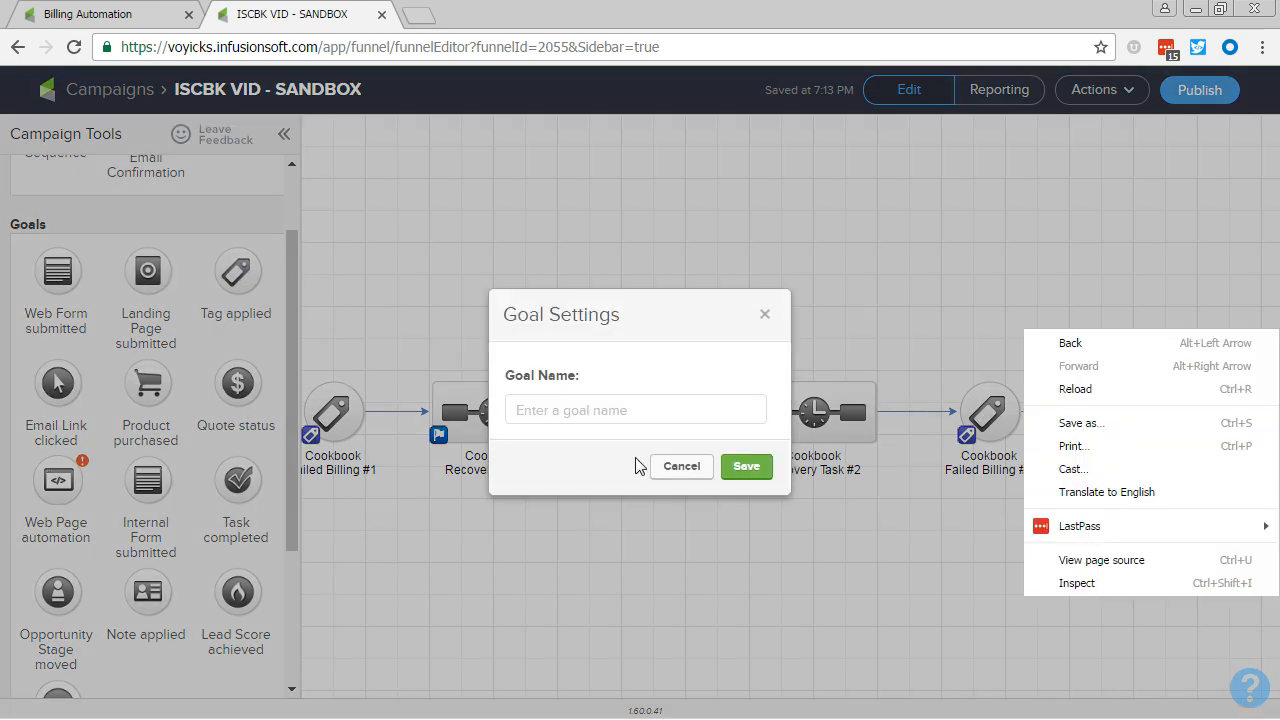
left_click(622, 410)
type("Succ")
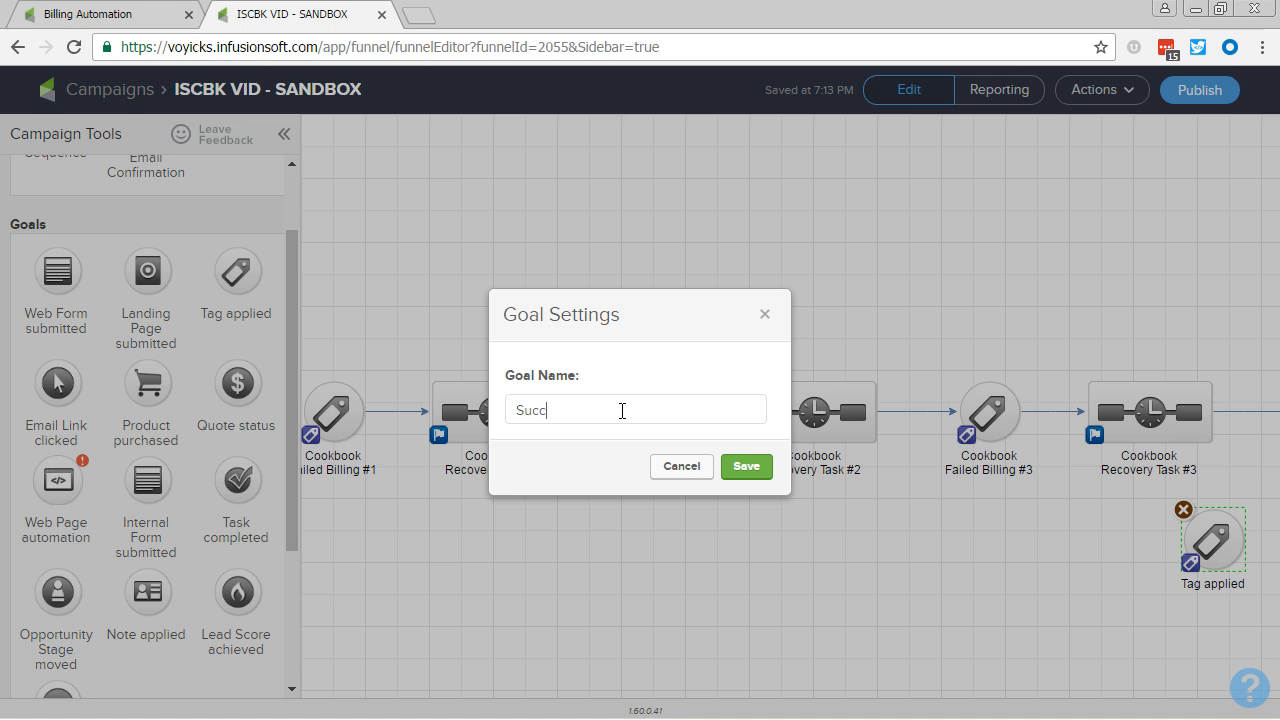
type("essful Payment")
key("Return")
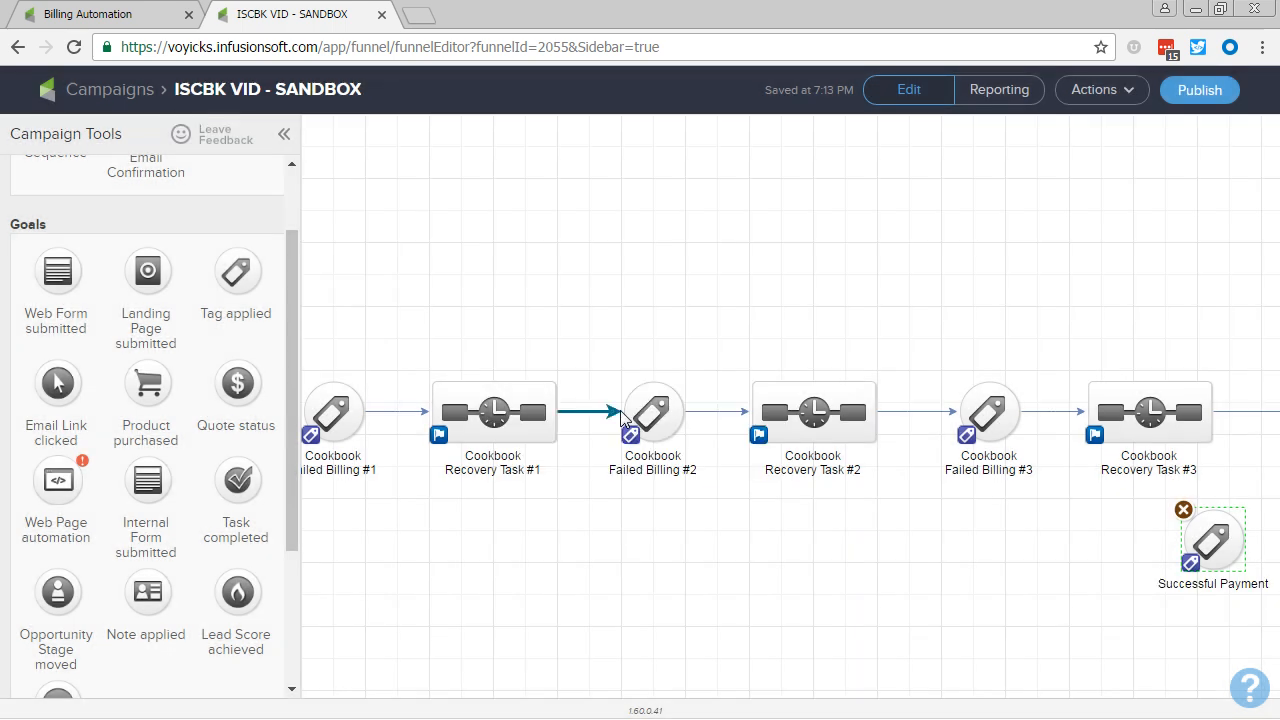
Step: Place the Successful Payment goal under the payment recovered note goal and connect Cookbook Recovery Task #3 to it
left_click(284, 134)
left_click_drag(935, 540, 1130, 548)
left_click_drag(944, 420, 1110, 525)
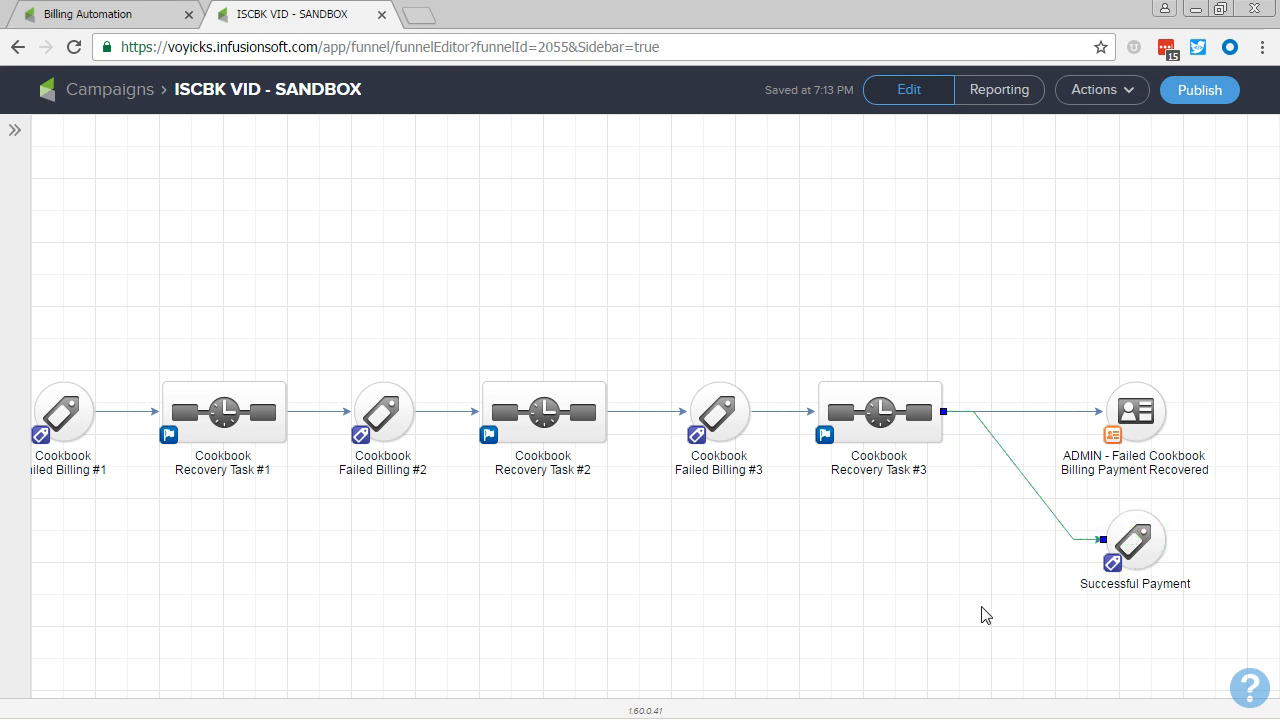
Step: Add a new sequence to the campaign and place it just after the Successful Payment goal
left_click_drag(995, 657, 855, 641)
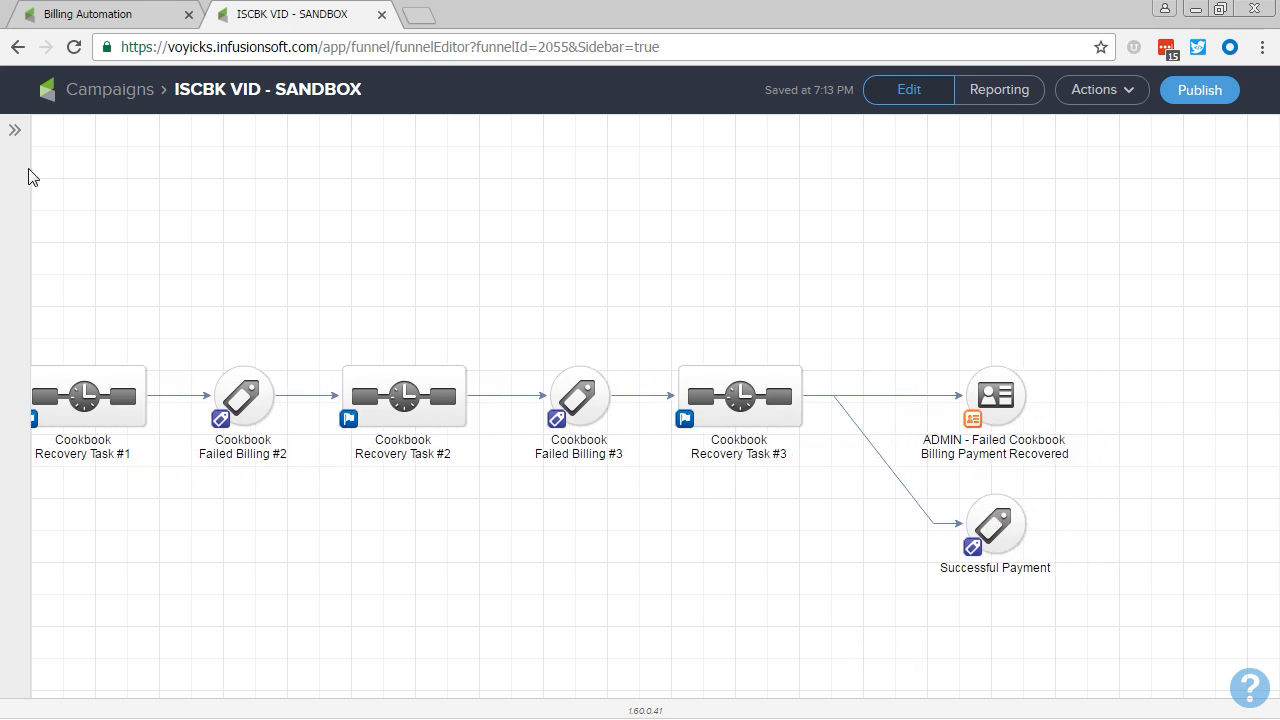
left_click(16, 138)
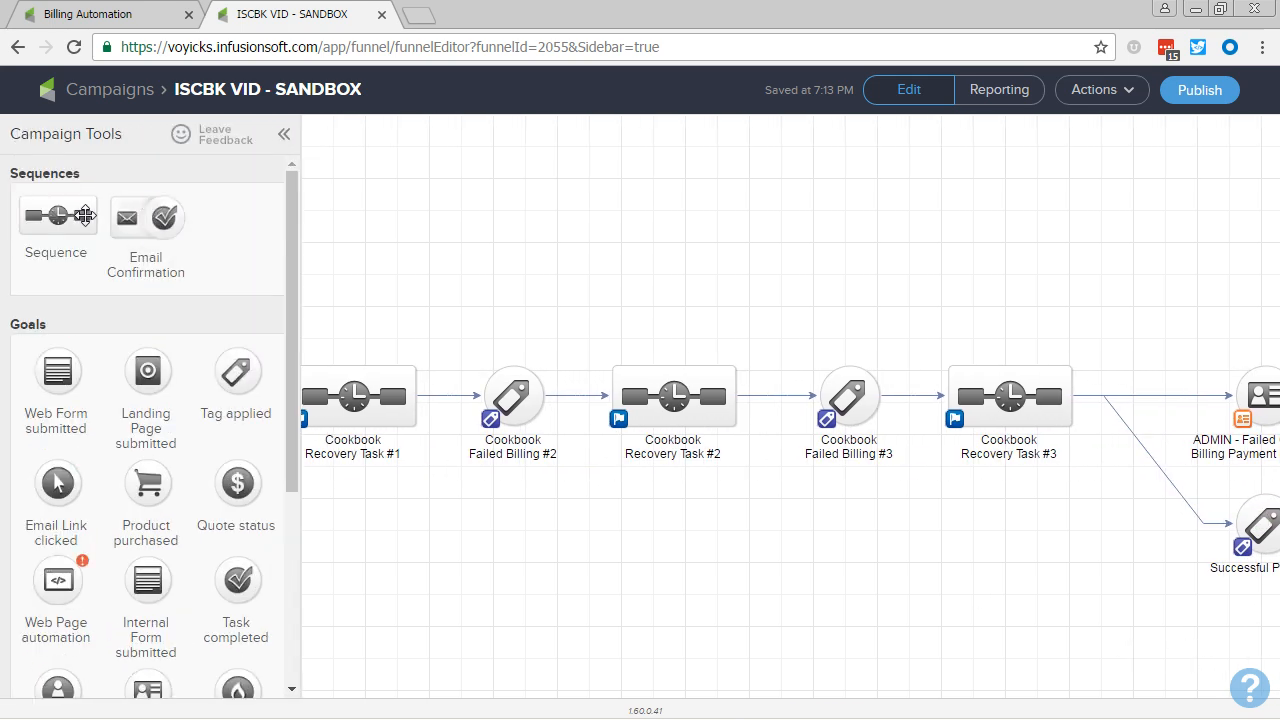
left_click_drag(80, 216, 1060, 545)
left_click(284, 134)
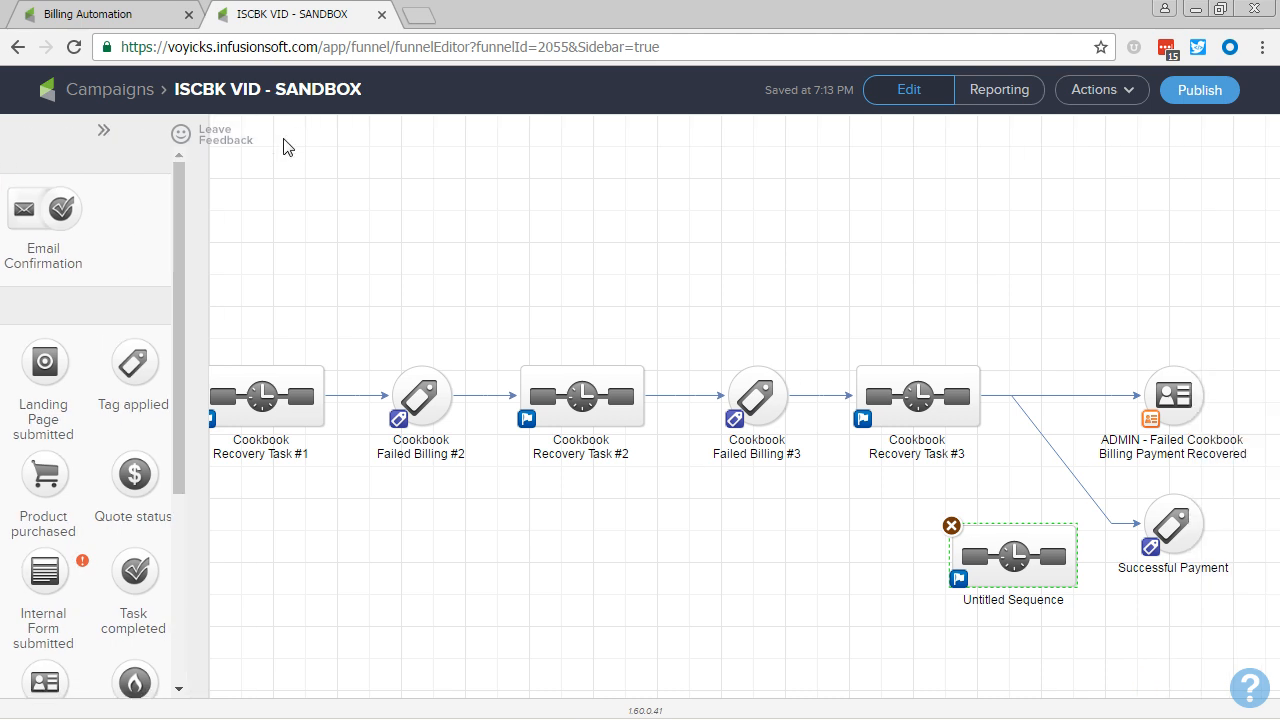
left_click_drag(834, 582, 1150, 552)
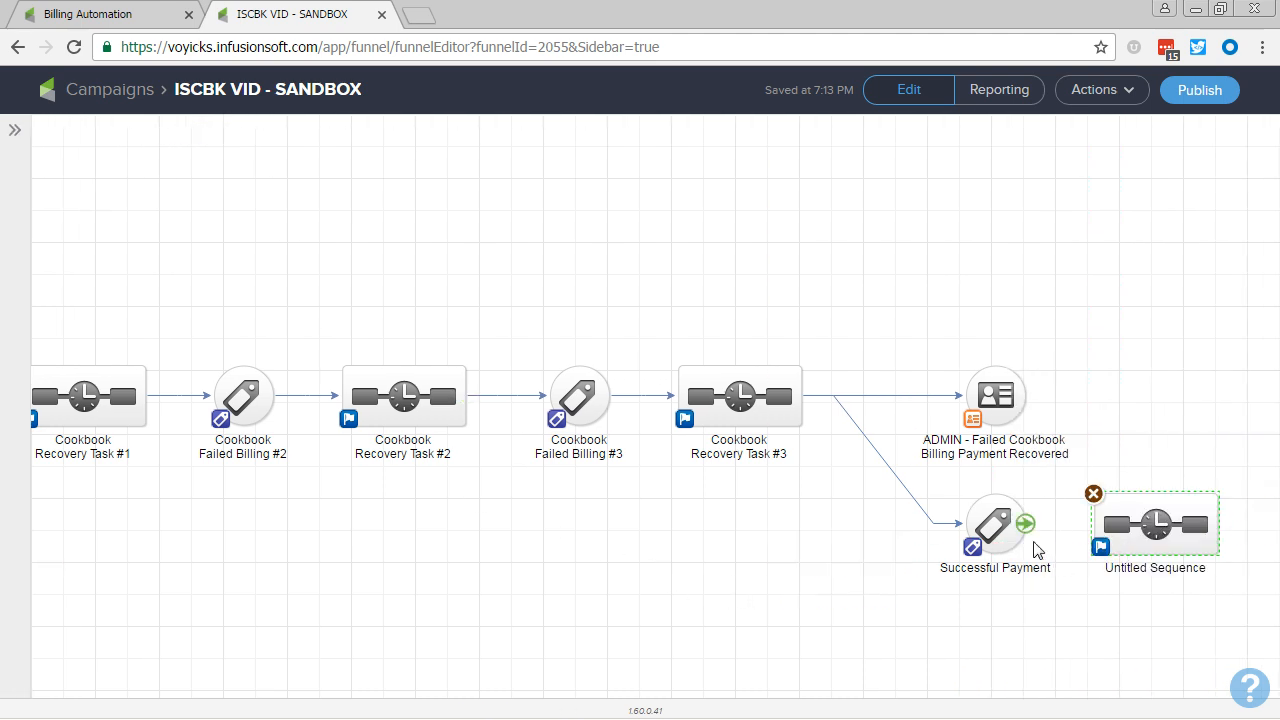
Step: Connect the Successful Payment goal to the new sequence and name the sequence Reset Tag
left_click_drag(1035, 545, 1140, 530)
double_click(1140, 567)
type("Res")
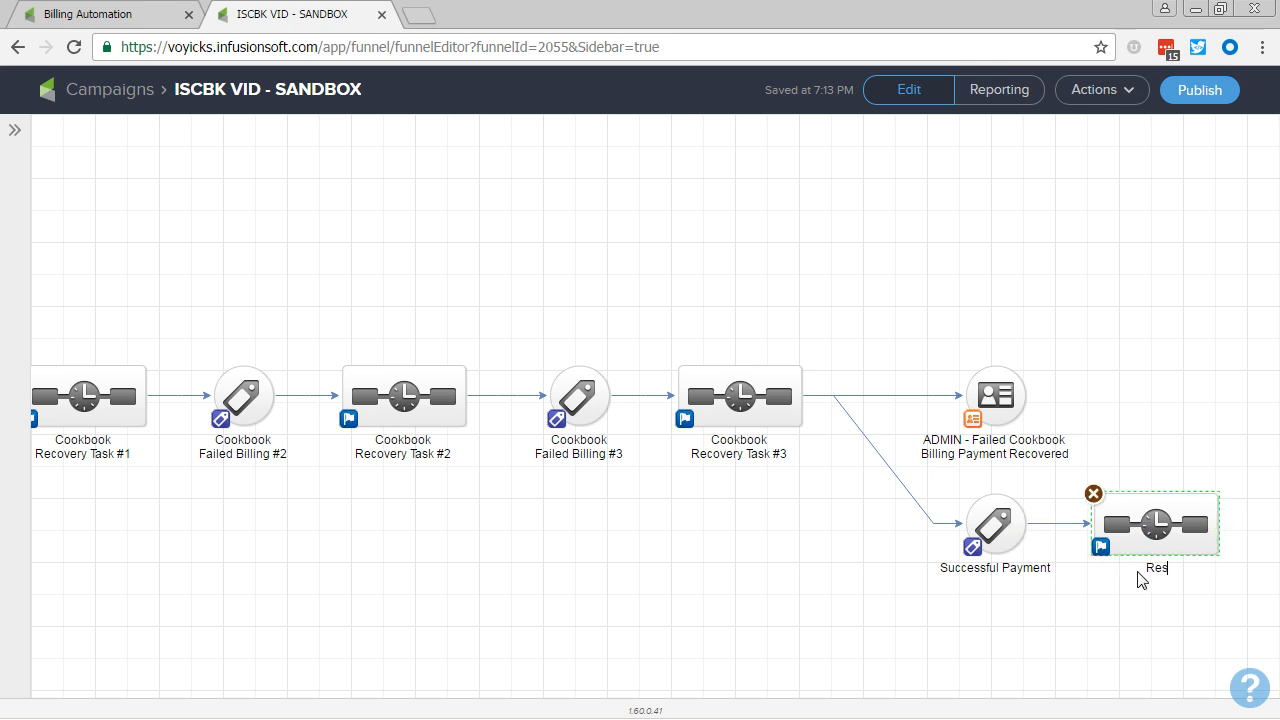
type("et Tag")
left_click(779, 569)
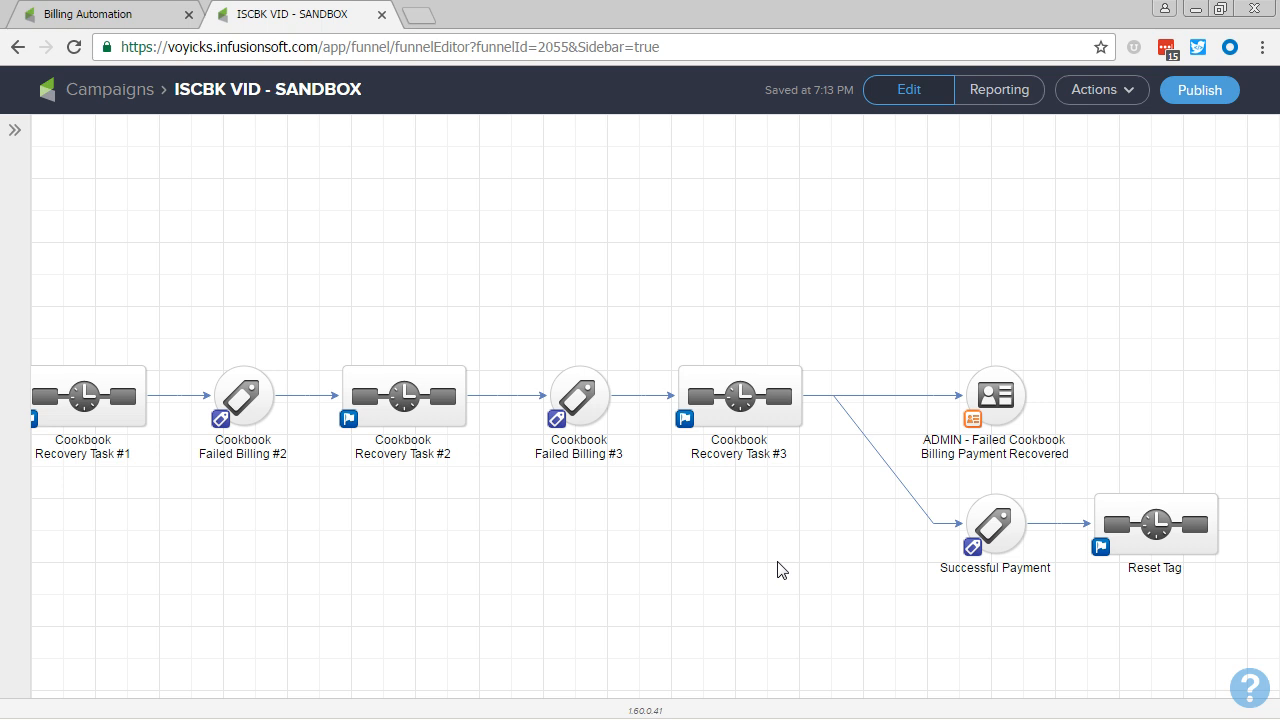
Step: Try removing the Infusionsoft Cookbook product from the first autocharge trigger's criteria, and close the trigger without saving
left_click(176, 22)
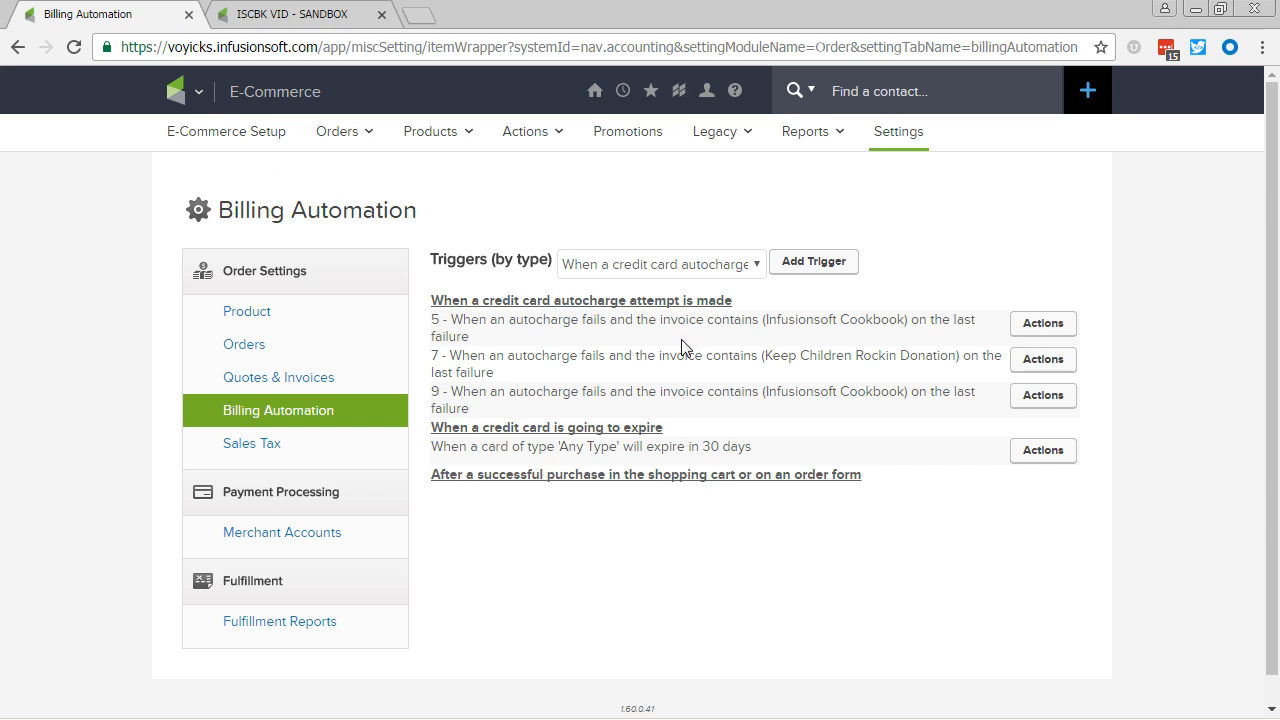
left_click(1041, 331)
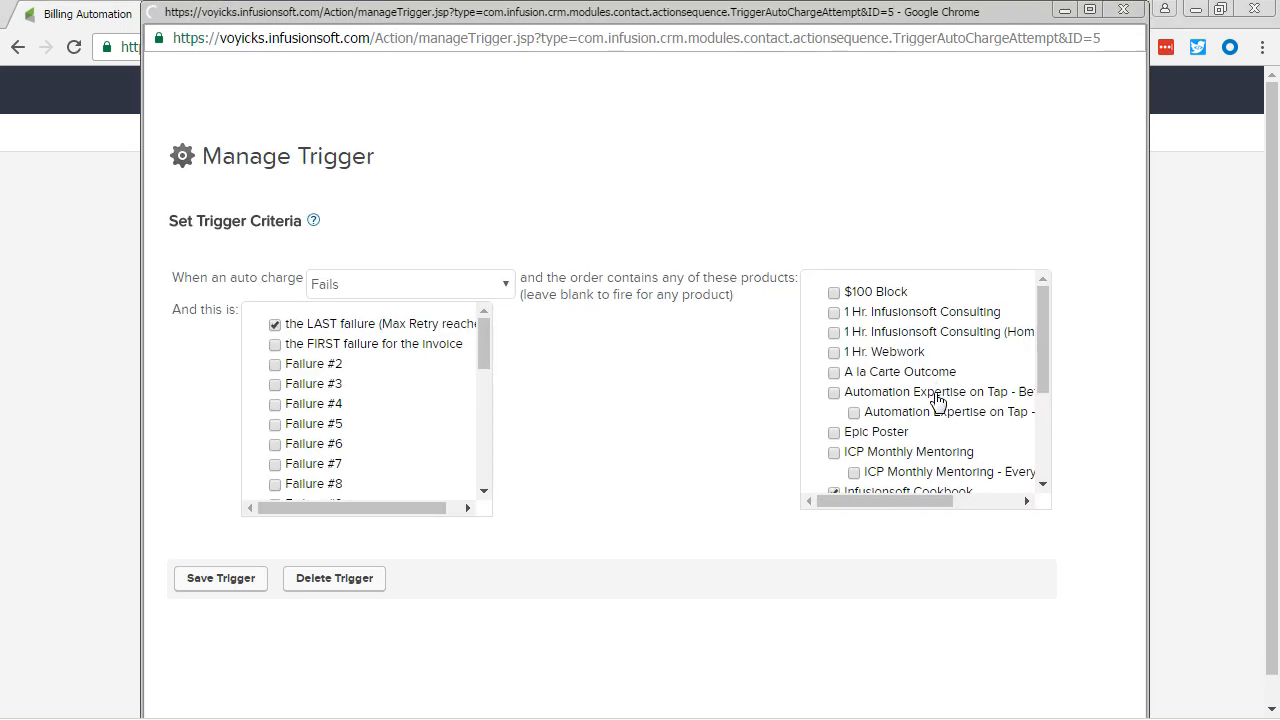
scroll(860, 420, "down", 2)
left_click(834, 392)
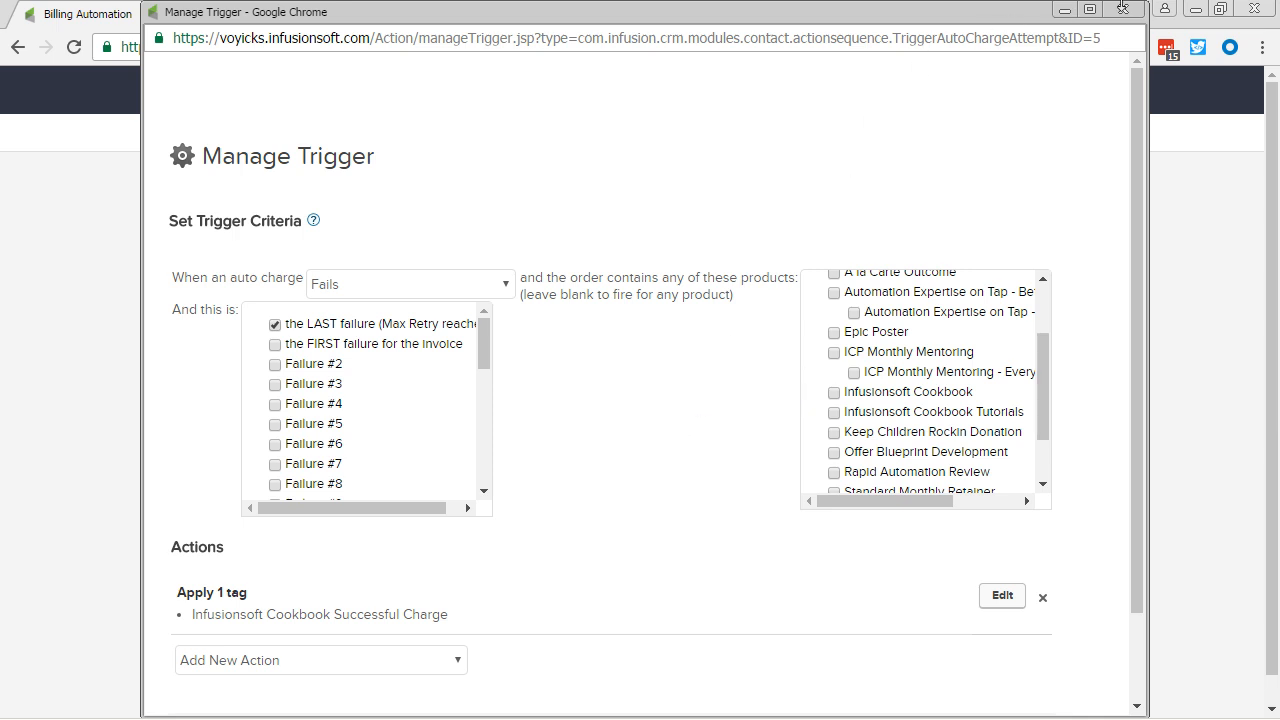
left_click(1123, 9)
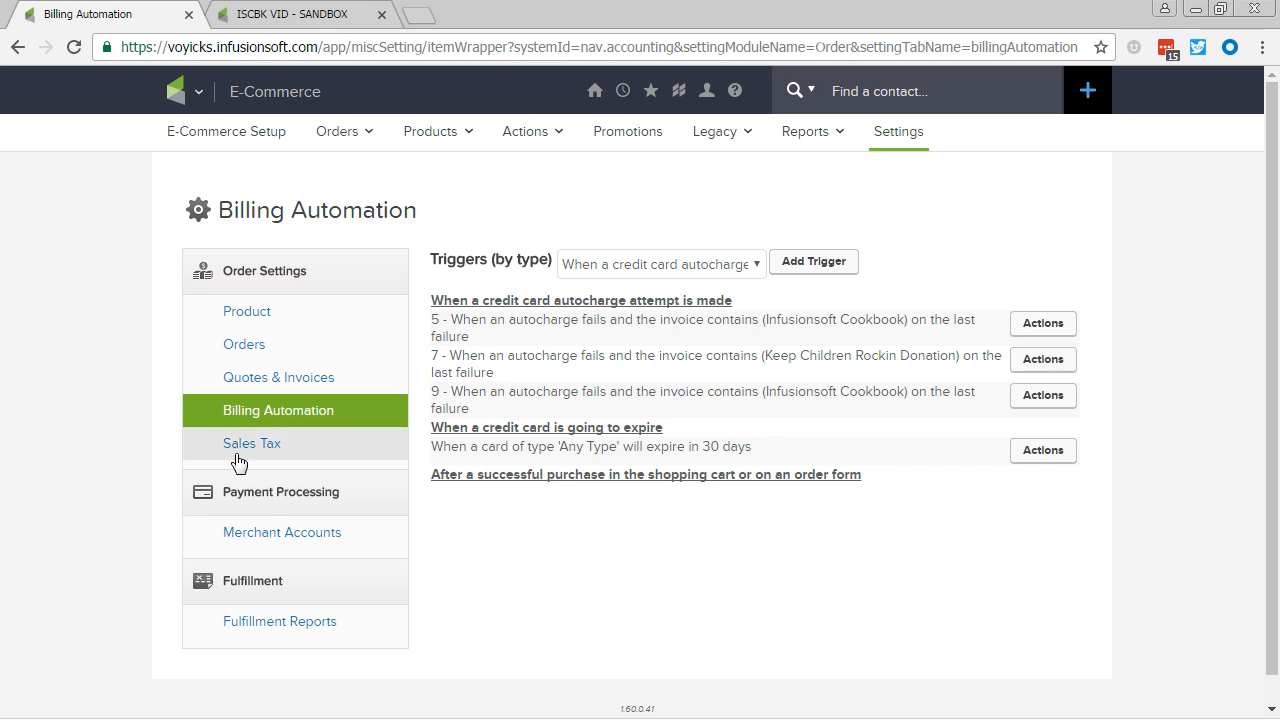
Step: Return to the campaign and review the three-attempt Cookbook flow and the original Failed Billing Task flow
left_click(337, 16)
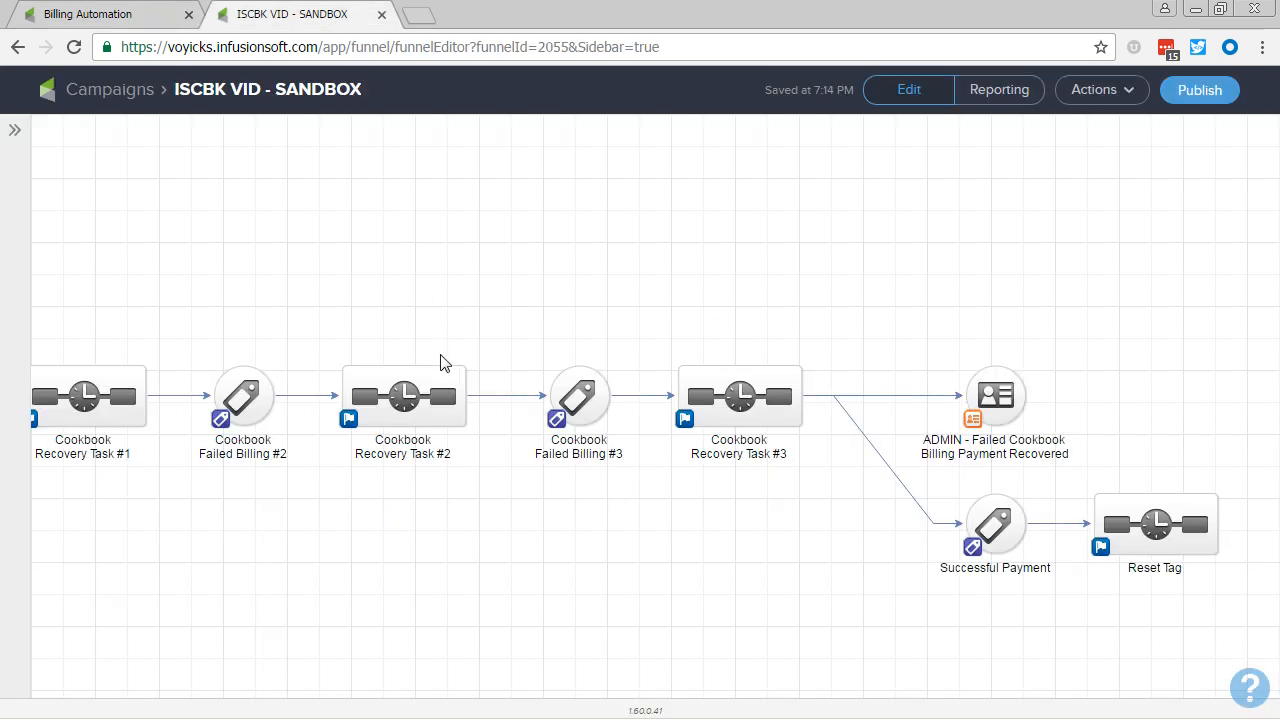
left_click_drag(469, 514, 549, 517)
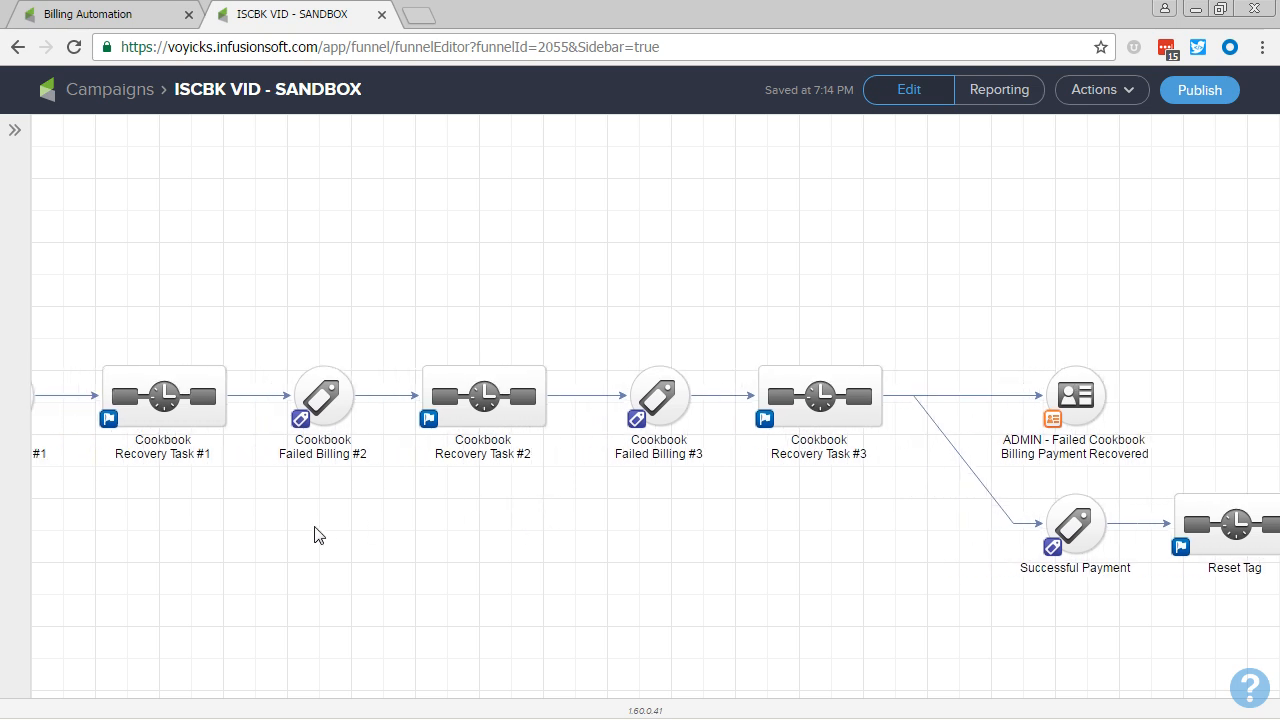
left_click_drag(314, 534, 371, 526)
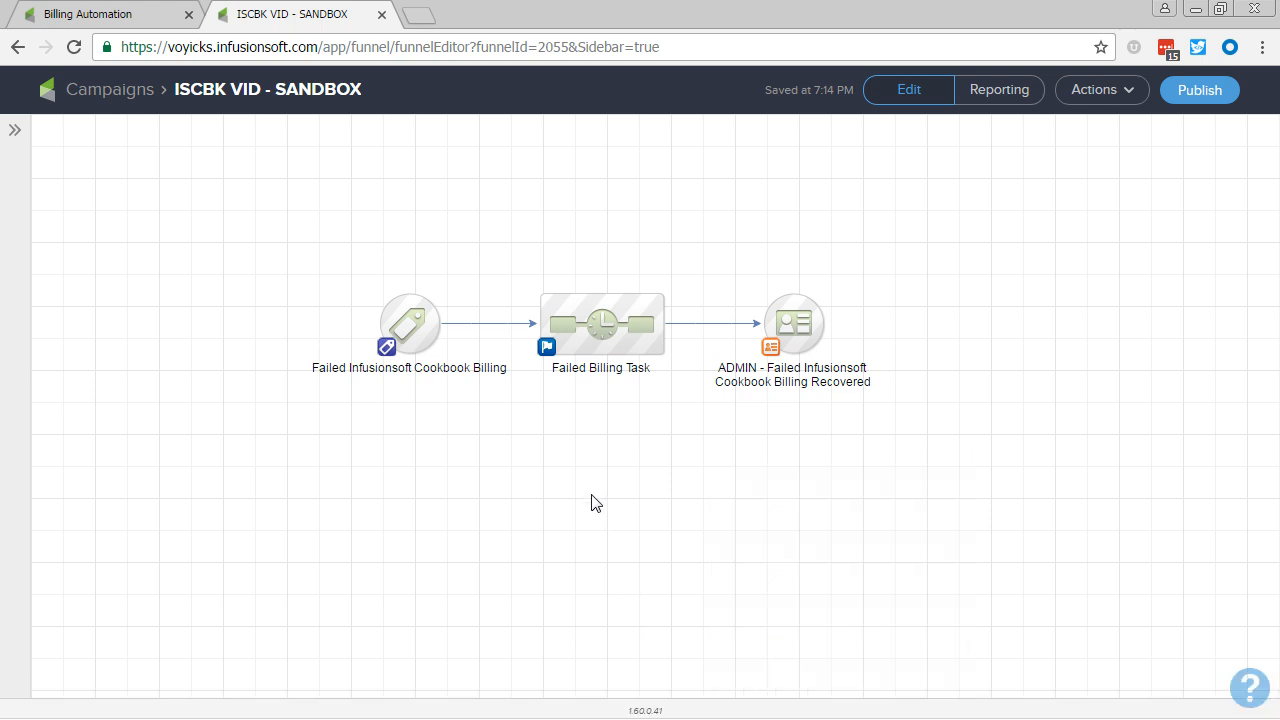
left_click_drag(591, 506, 598, 543)
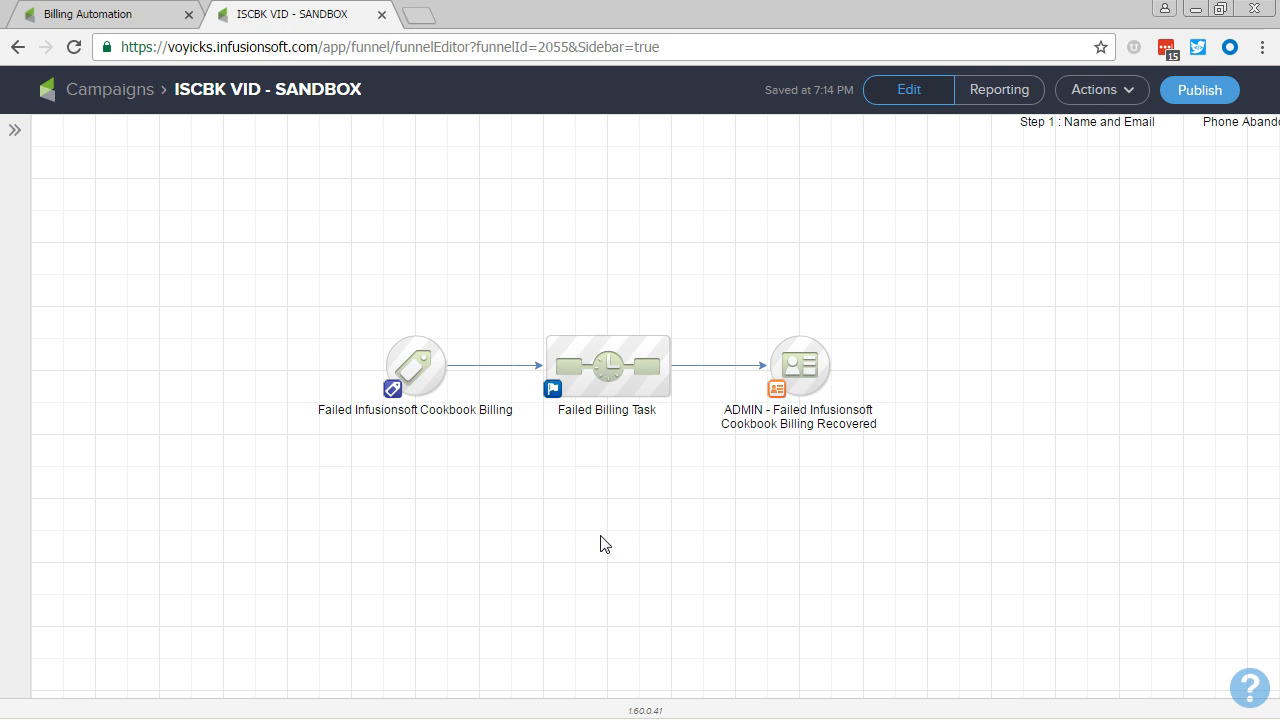
Step: Switch to the PowerPoint slide show, advance it to the Next Video slide, and switch back to Chrome
key("alt+Tab")
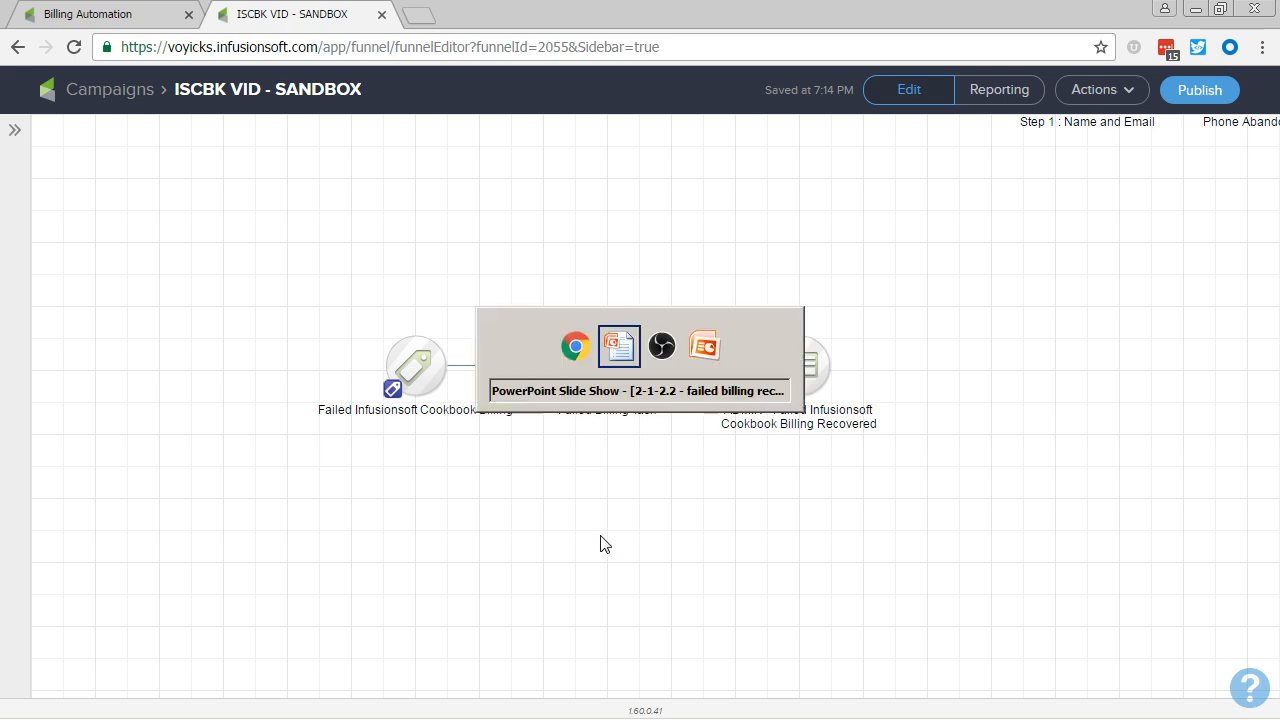
key("Right")
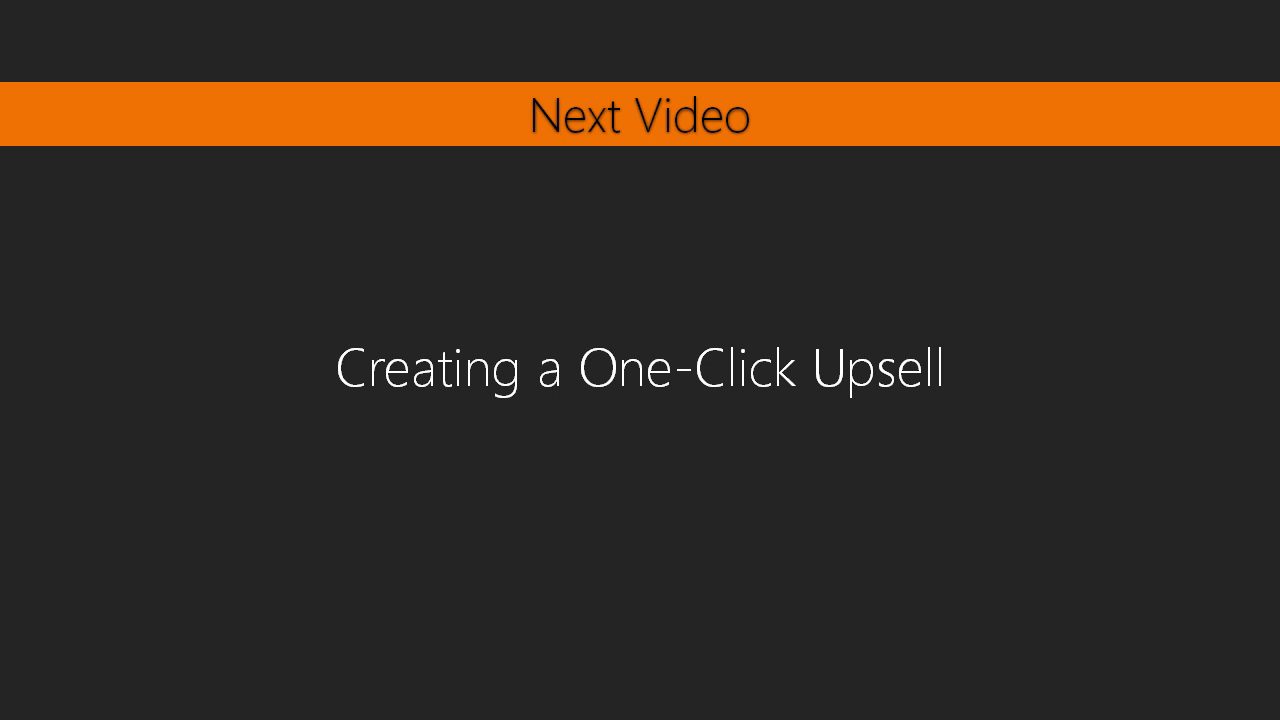
key("alt+Tab")
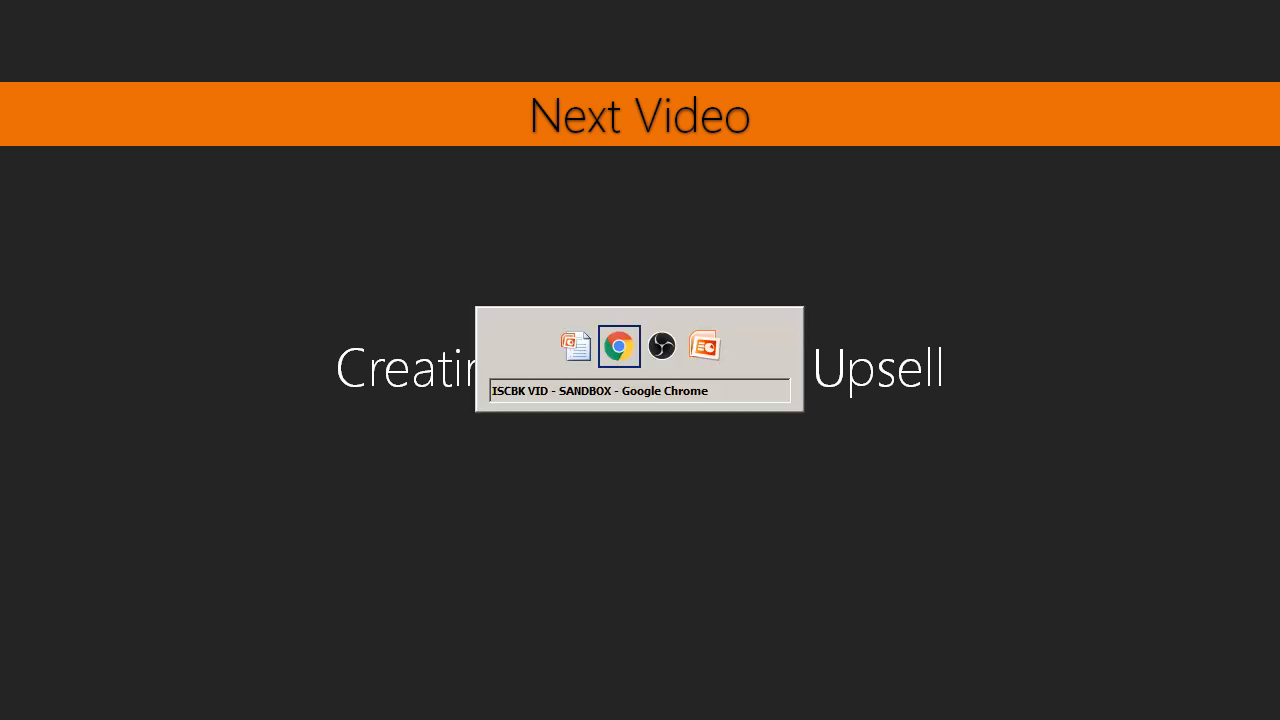